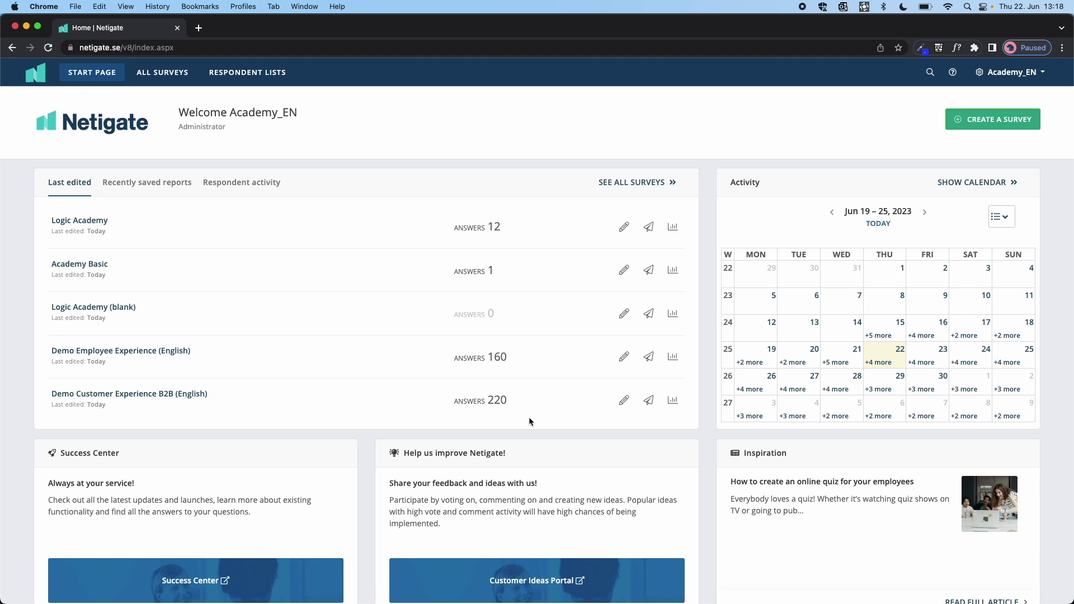
# - Open the "Logic Academy (blank)" survey for editing at page 1, Workplace
pyautogui.click(625, 315)
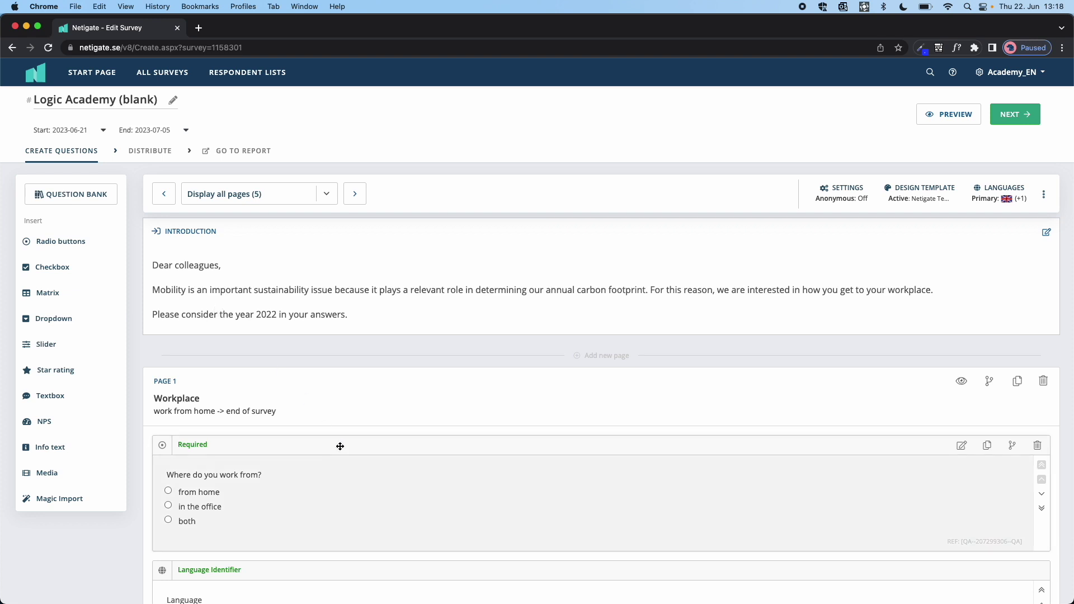
pyautogui.scroll(-3, 338, 444)
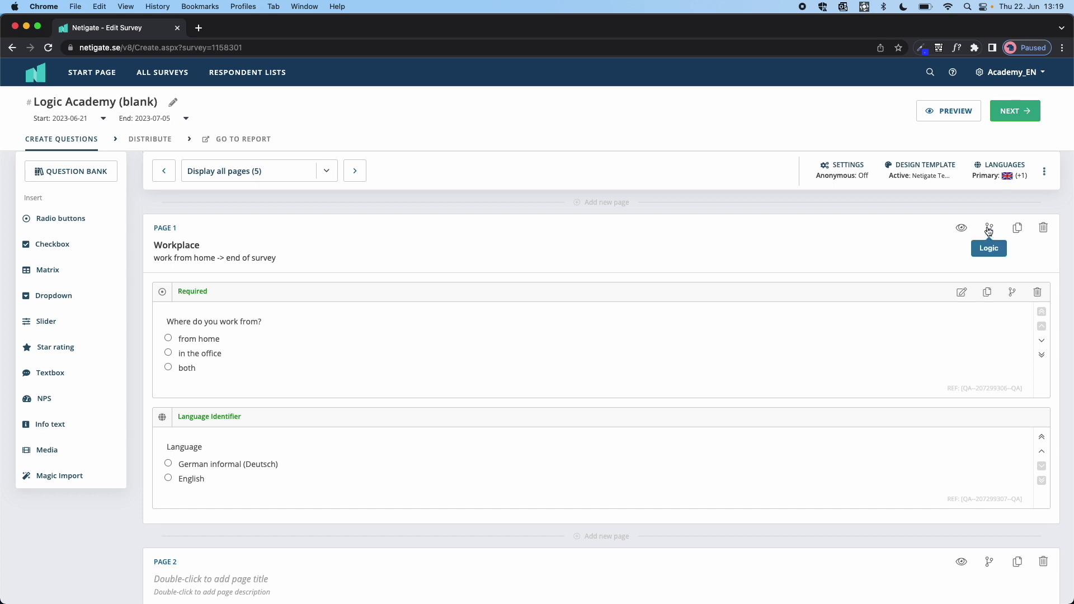
pyautogui.scroll(2, 986, 234)
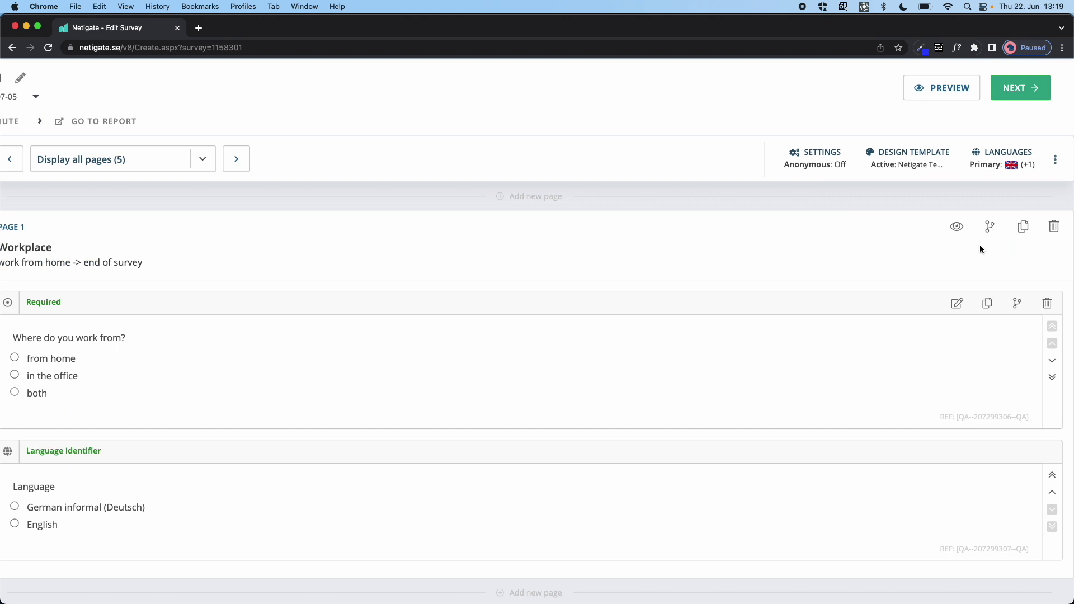
pyautogui.scroll(5, 980, 245)
pyautogui.scroll(-6, 980, 245)
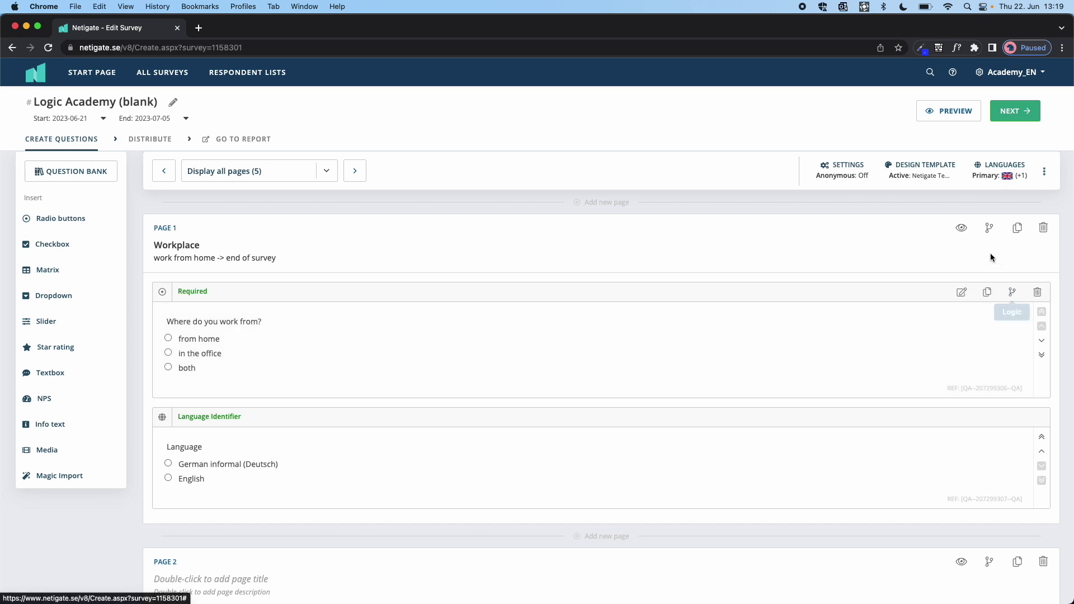
# - Add a page logic rule to page 1, Workplace, that jumps to "End of survey"
pyautogui.click(989, 228)
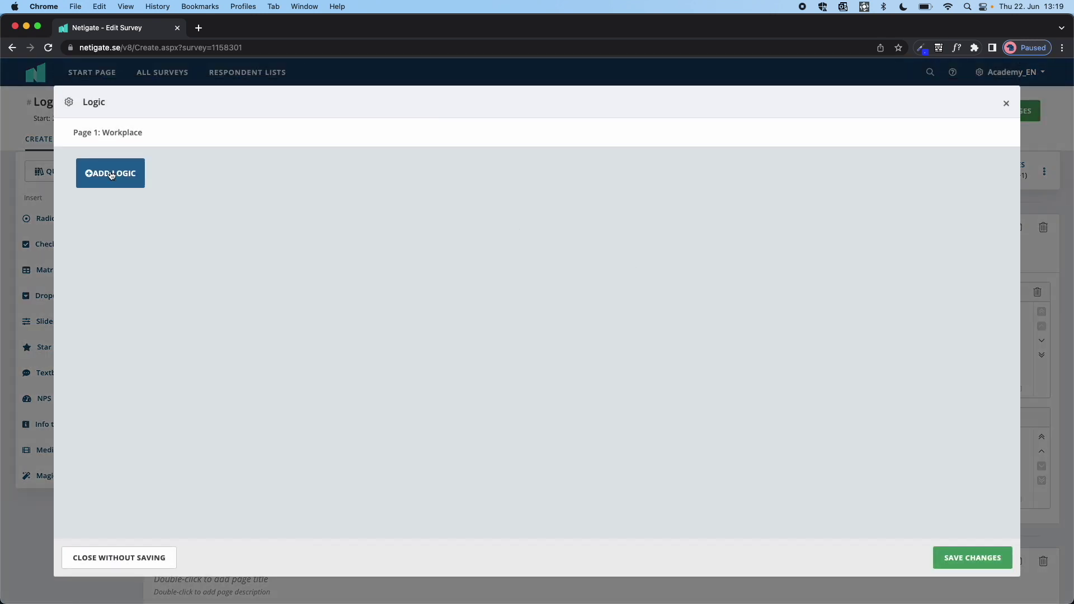
pyautogui.click(112, 175)
pyautogui.click(121, 206)
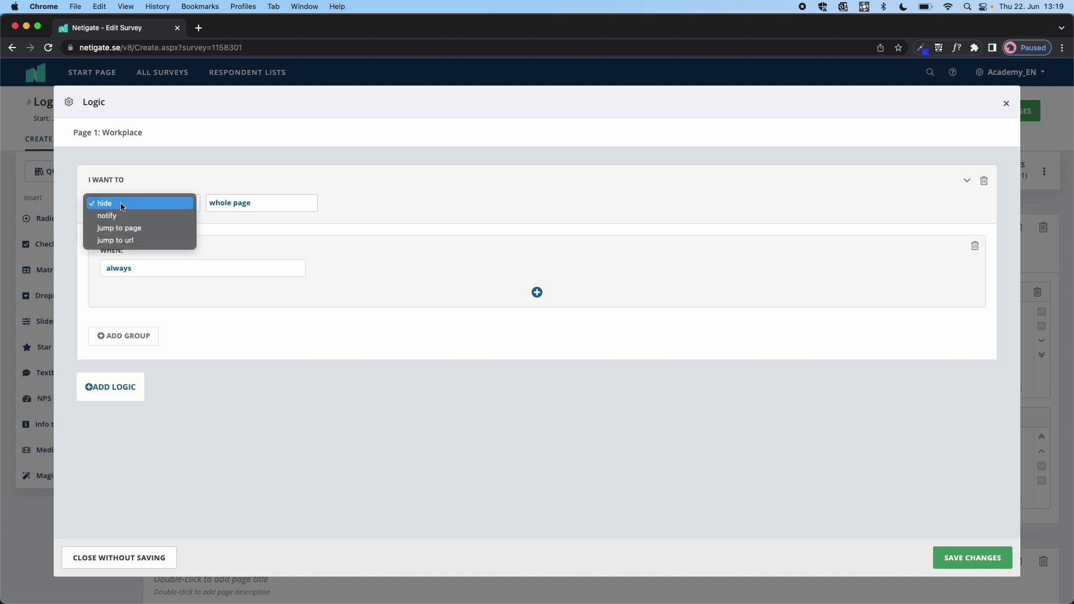
pyautogui.click(152, 230)
pyautogui.click(231, 202)
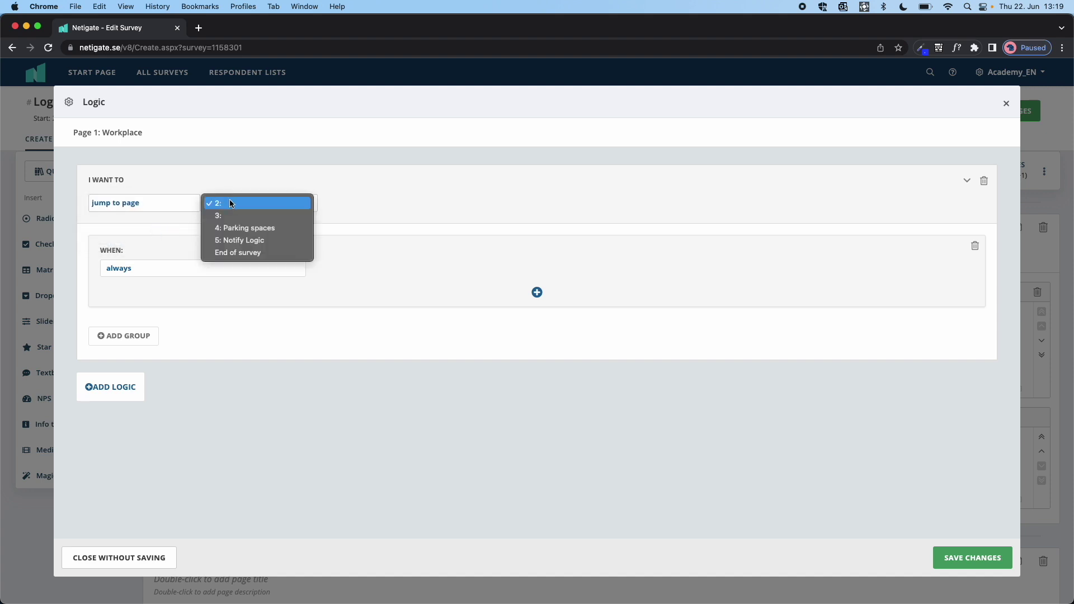
pyautogui.click(231, 254)
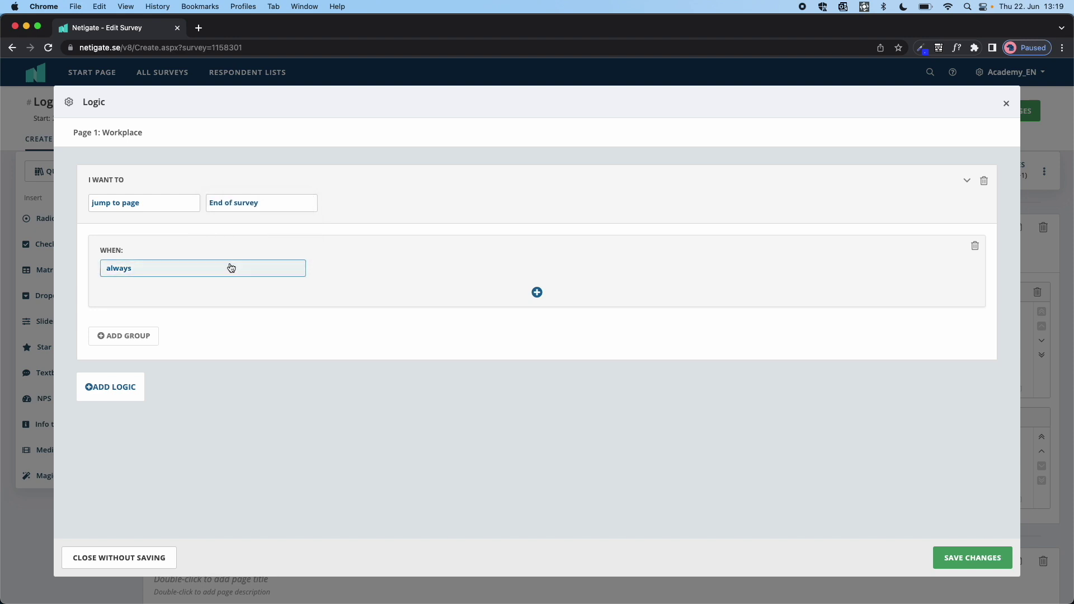
# - Base the rule's condition on the answer to "PAGE 1 Workplace: Where do you work from?"
pyautogui.click(231, 270)
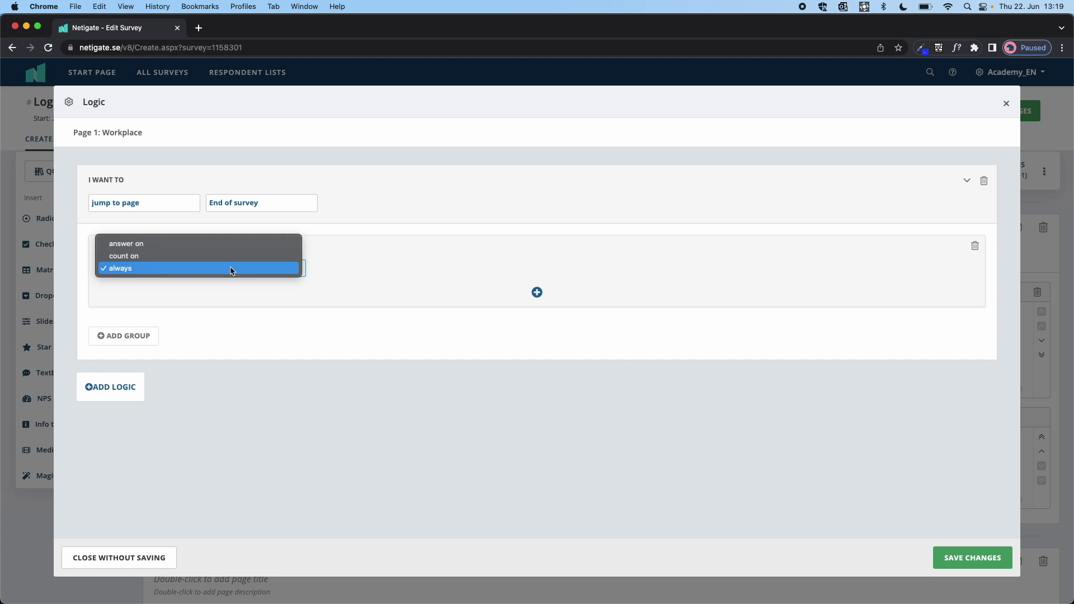
pyautogui.click(220, 245)
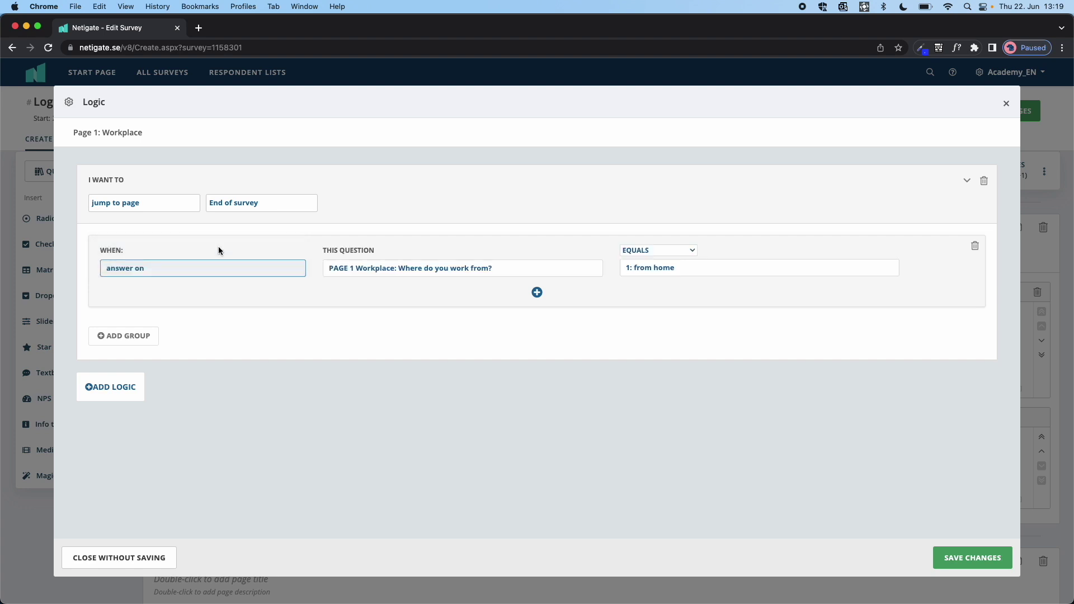
pyautogui.click(425, 270)
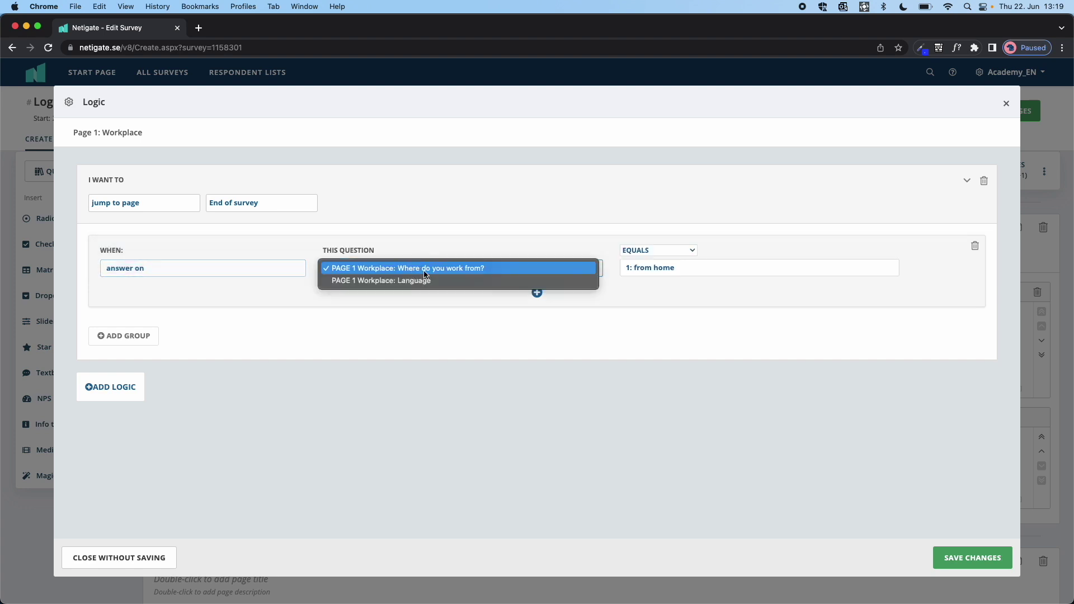
pyautogui.click(456, 268)
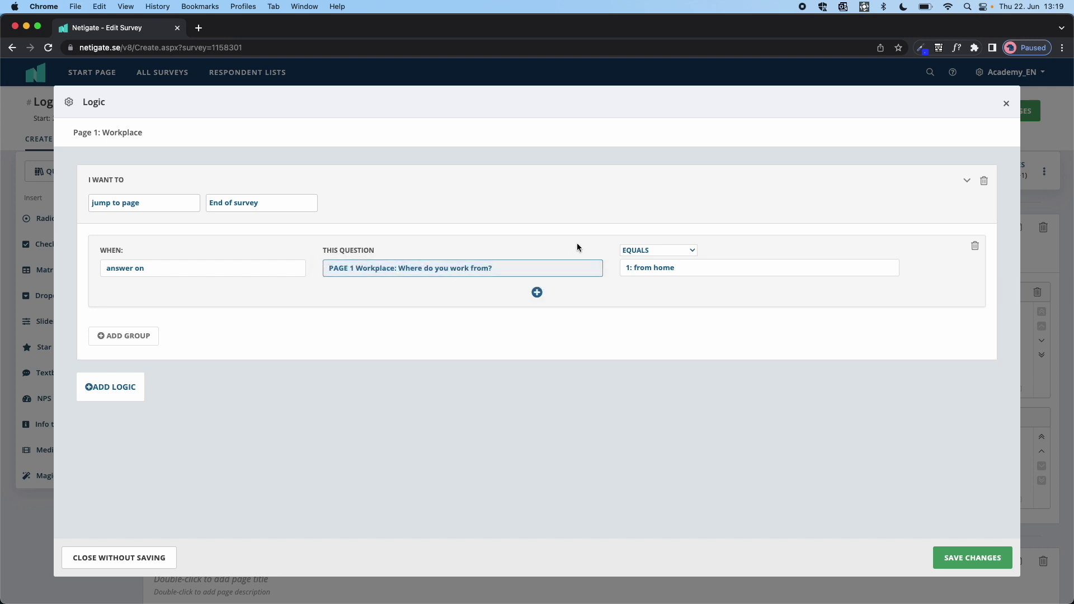
# - Have the condition match when the answer equals "1: from home", and save the logic rule
pyautogui.click(672, 276)
pyautogui.click(672, 266)
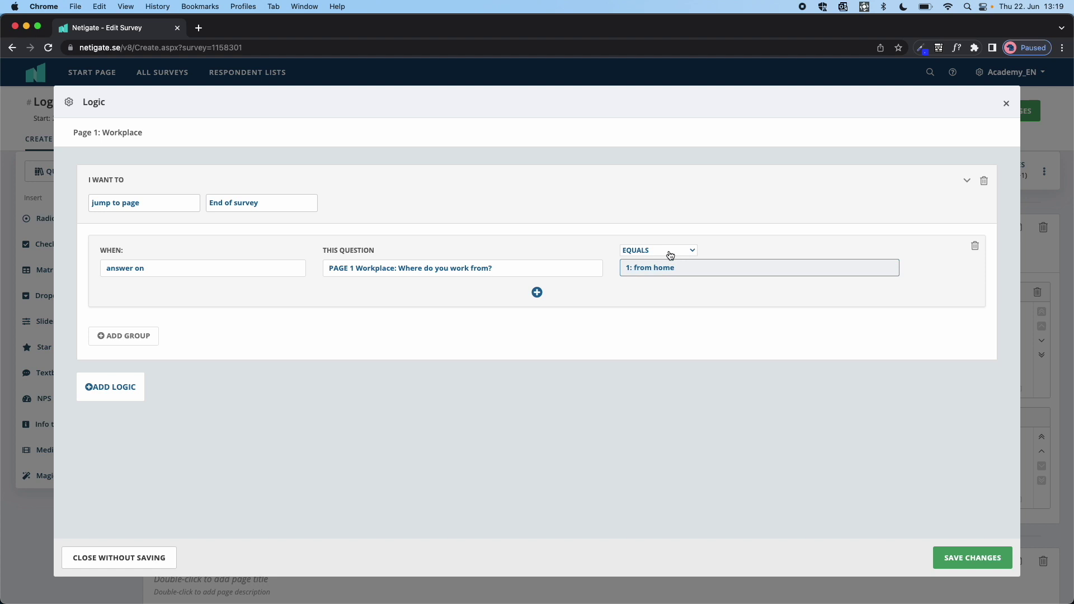
pyautogui.click(670, 252)
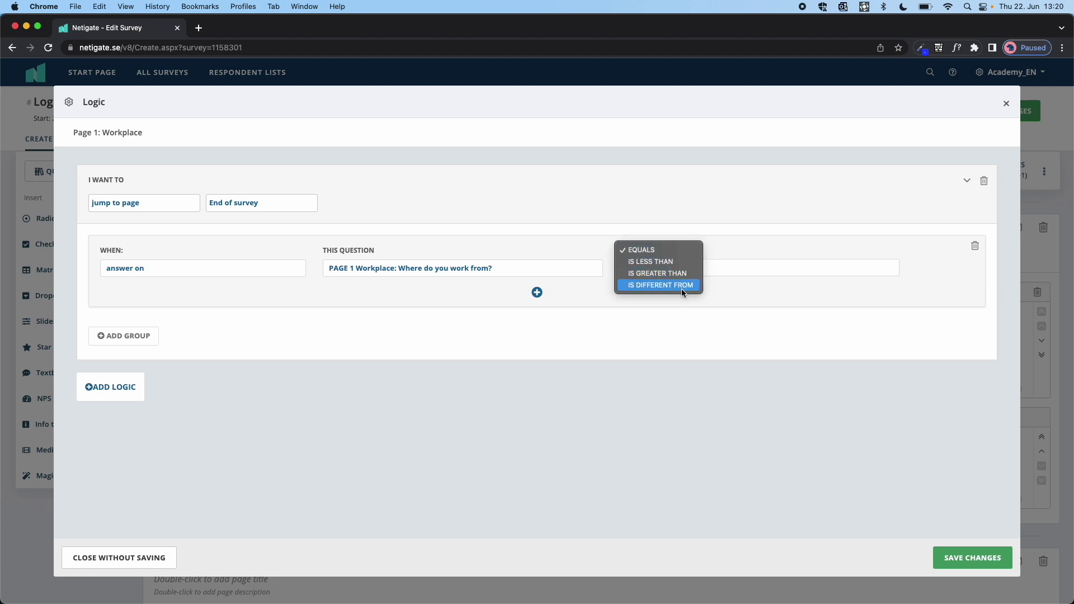
pyautogui.click(679, 308)
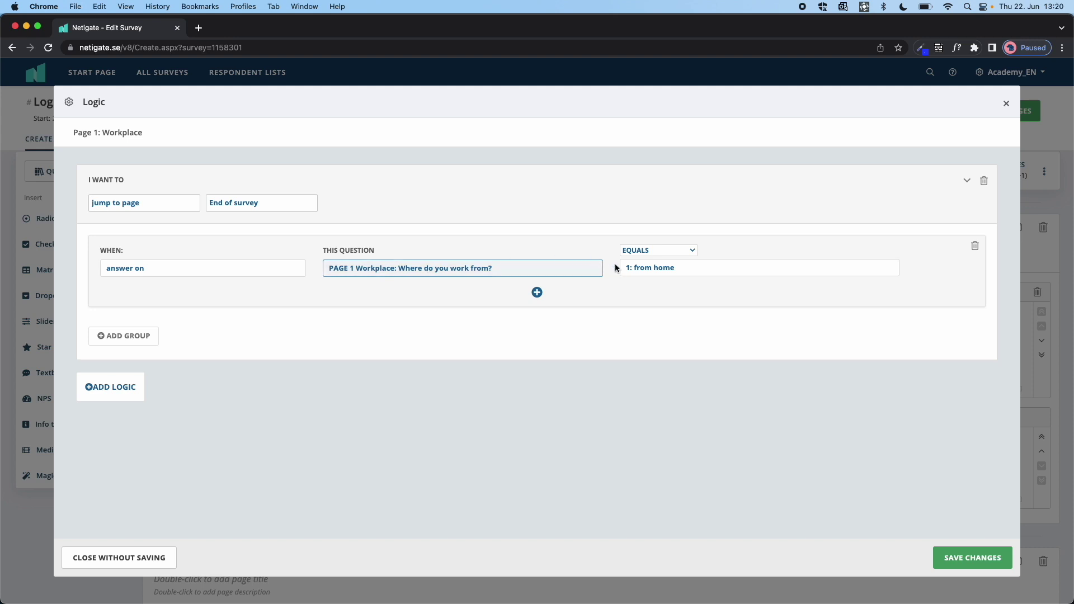
pyautogui.click(631, 271)
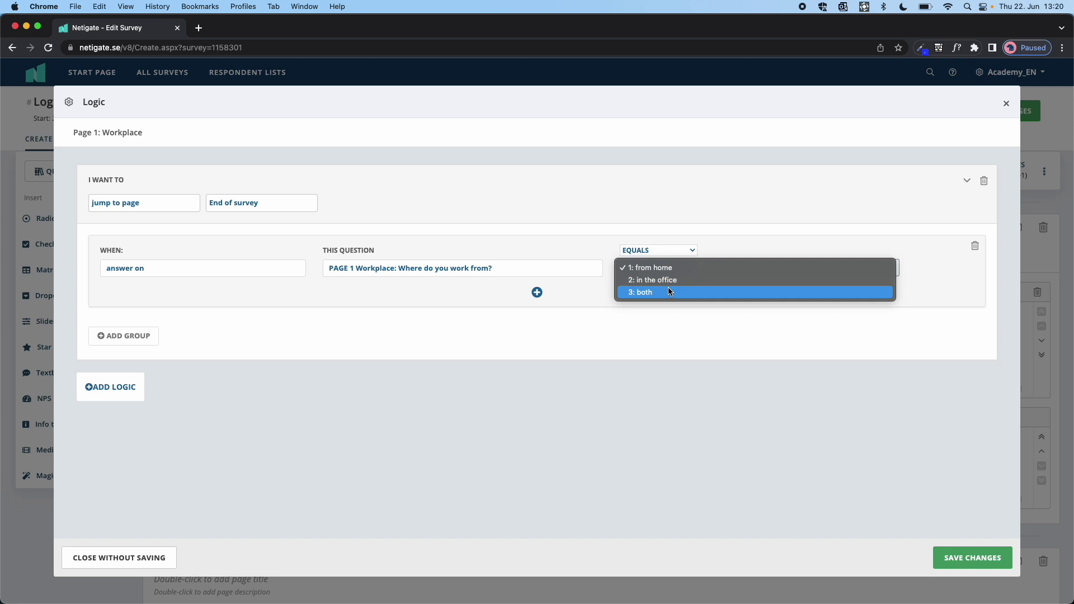
pyautogui.click(693, 399)
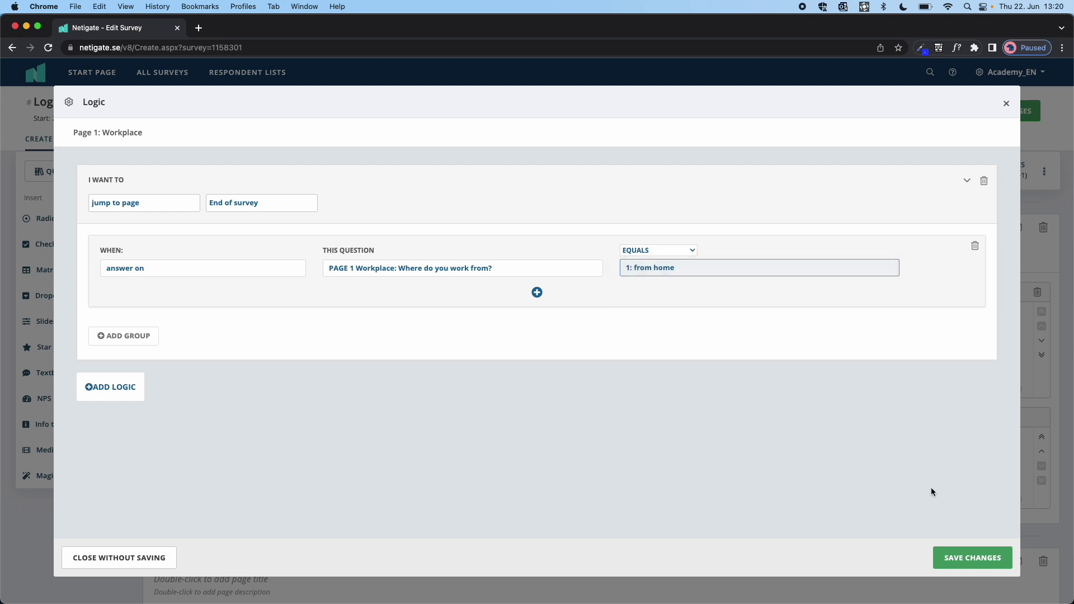
pyautogui.click(965, 549)
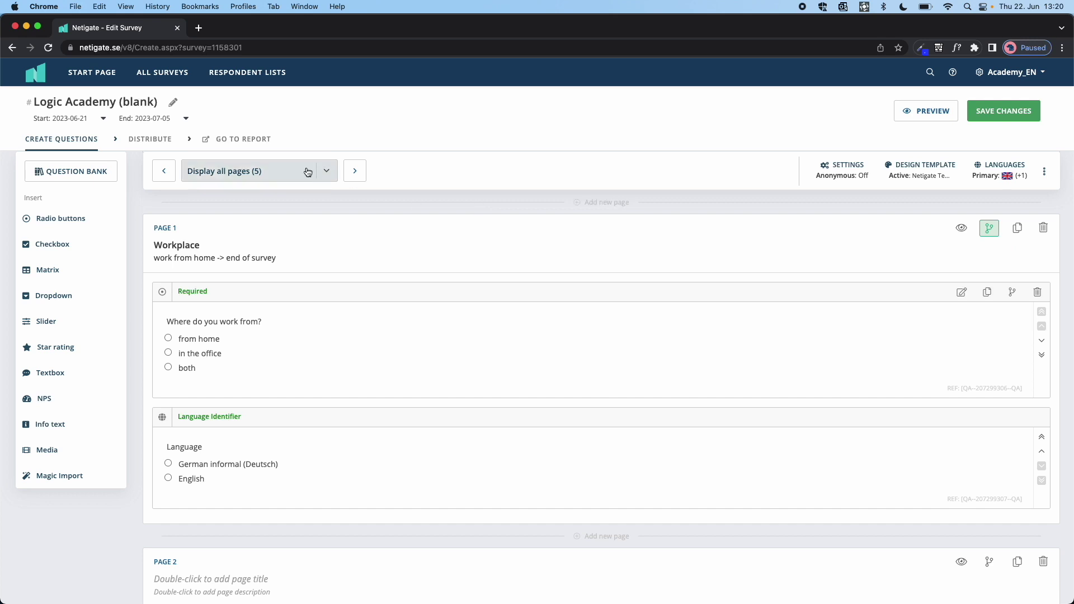
# - Check the survey's page list for the logic marker on page 1, Workplace
pyautogui.click(325, 175)
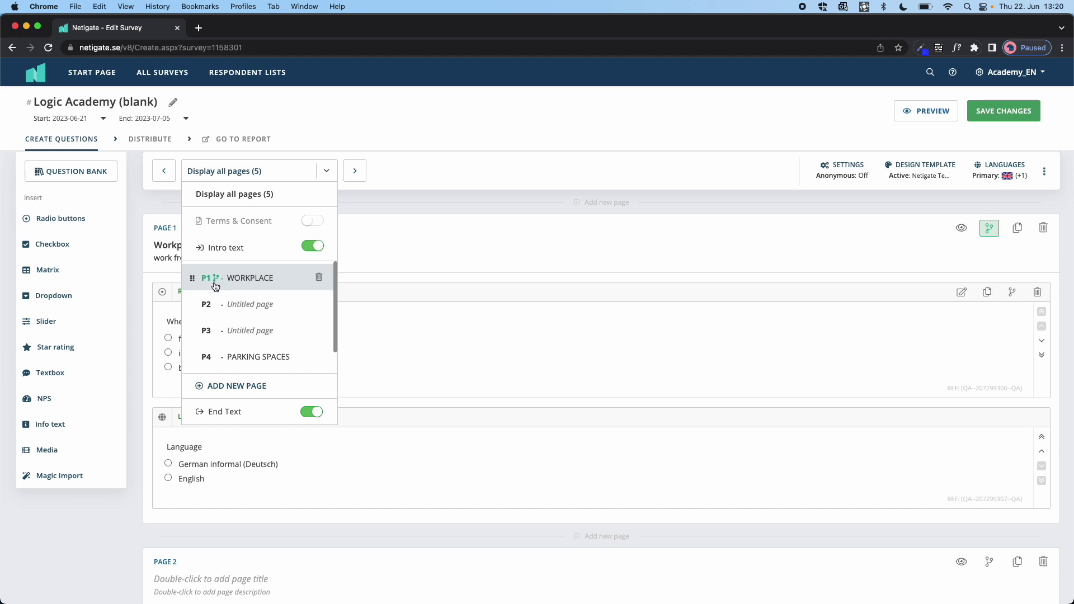
pyautogui.click(372, 261)
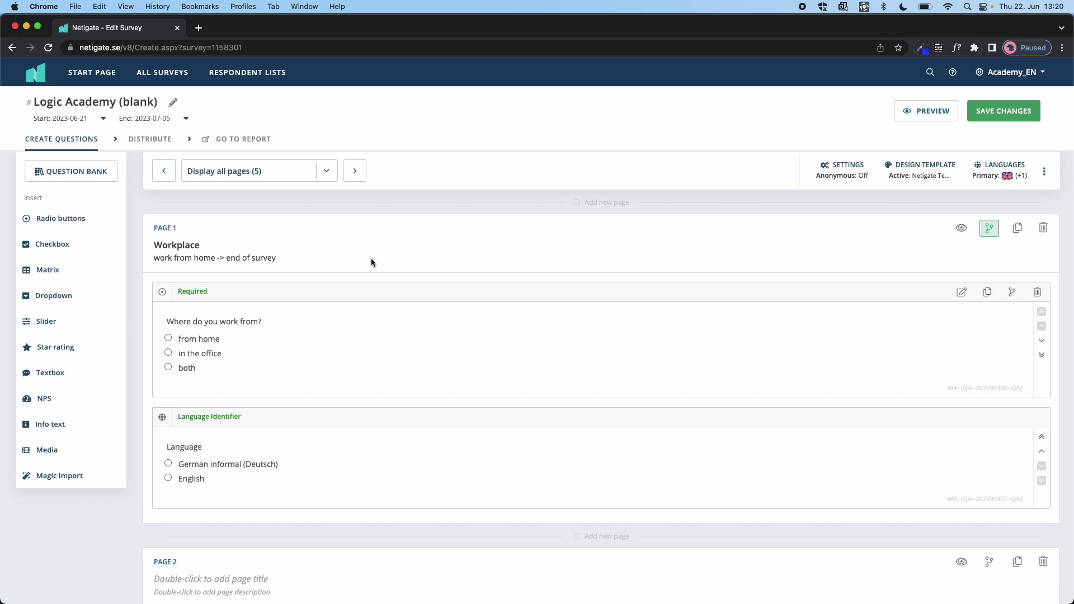
pyautogui.hotkey('ctrl', 'Right')
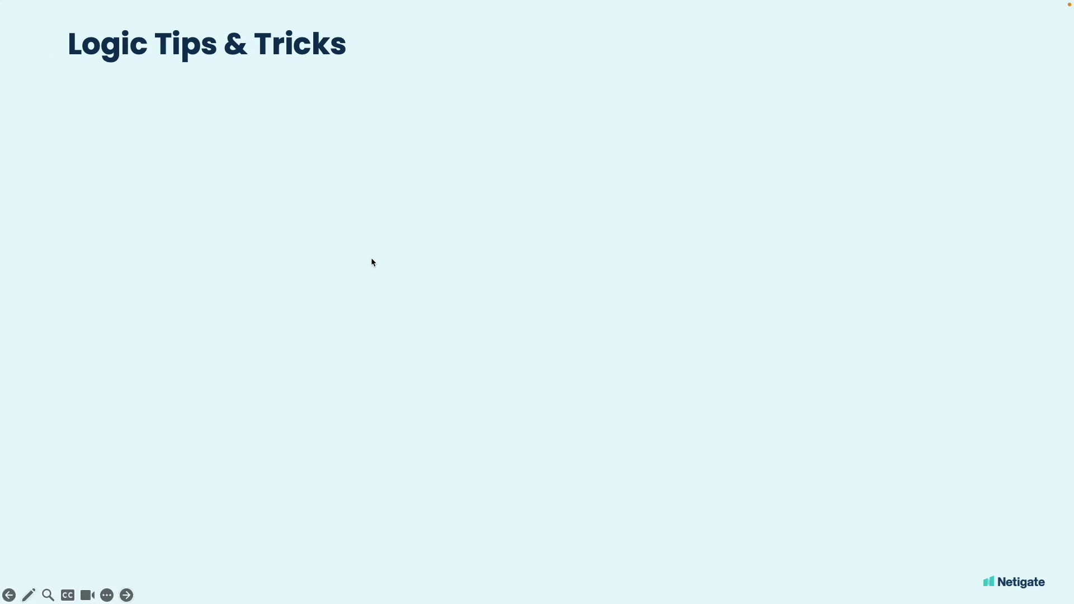
pyautogui.press('Right')
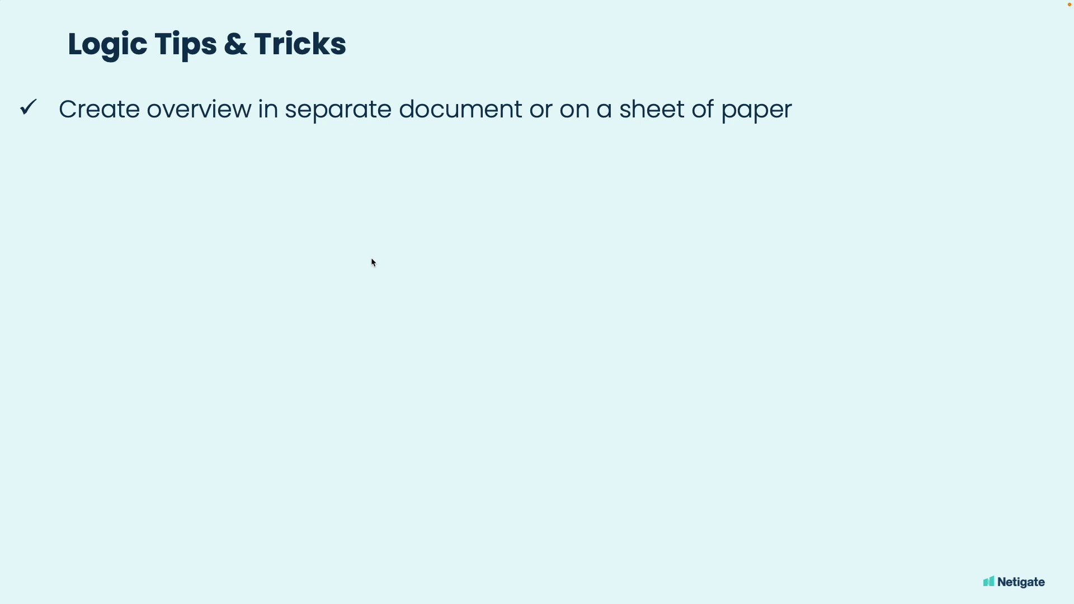
pyautogui.press('Right')
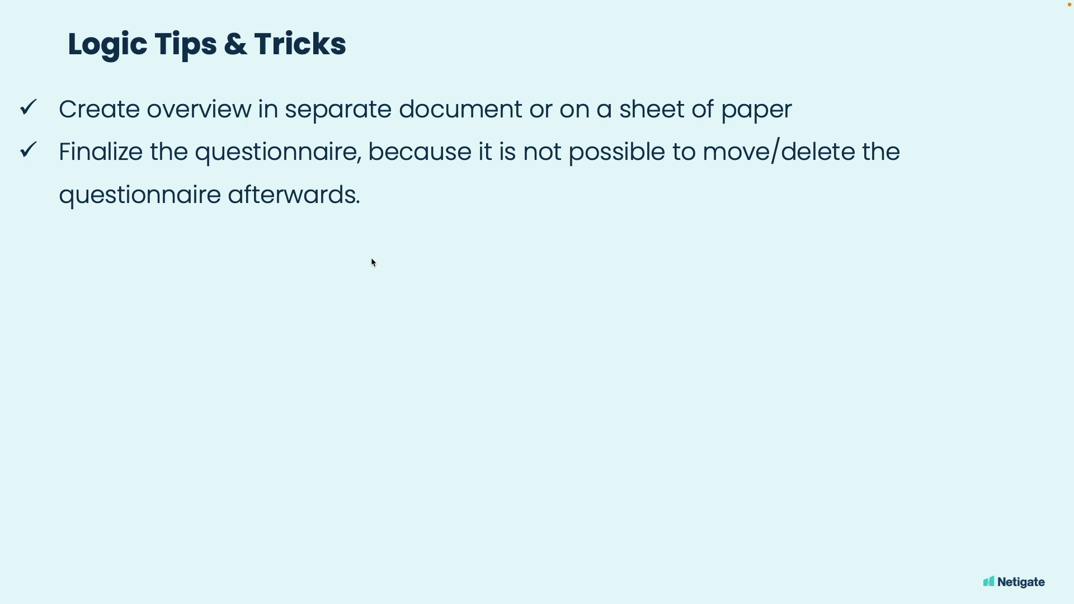
pyautogui.hotkey('ctrl', 'Left')
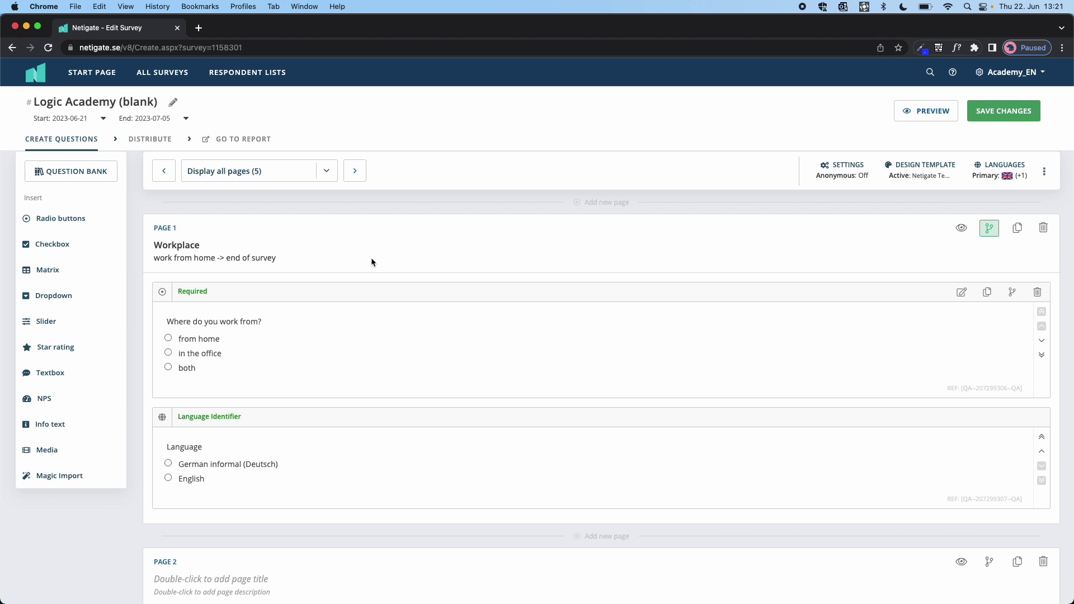
pyautogui.scroll(-10, 371, 257)
pyautogui.scroll(-5, 372, 259)
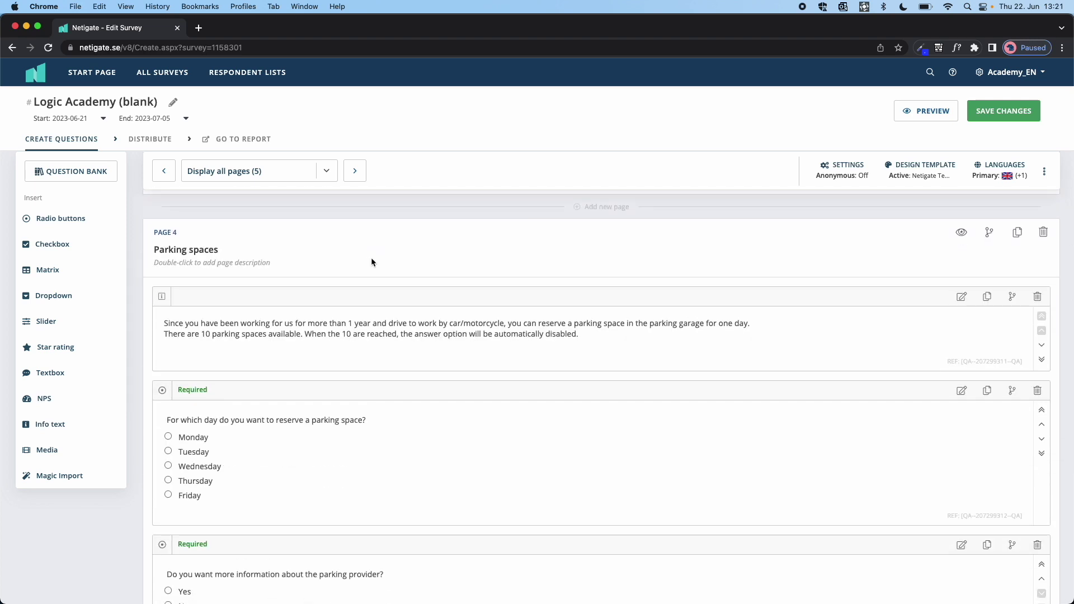
pyautogui.hotkey('ctrl', 'Right')
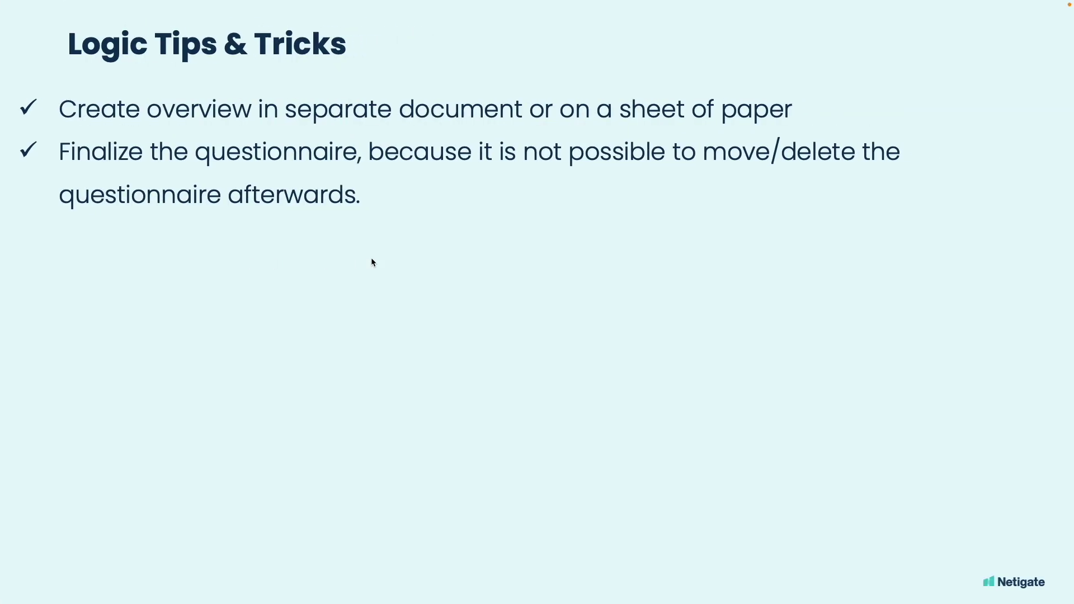
pyautogui.press('Right')
pyautogui.press('Right')
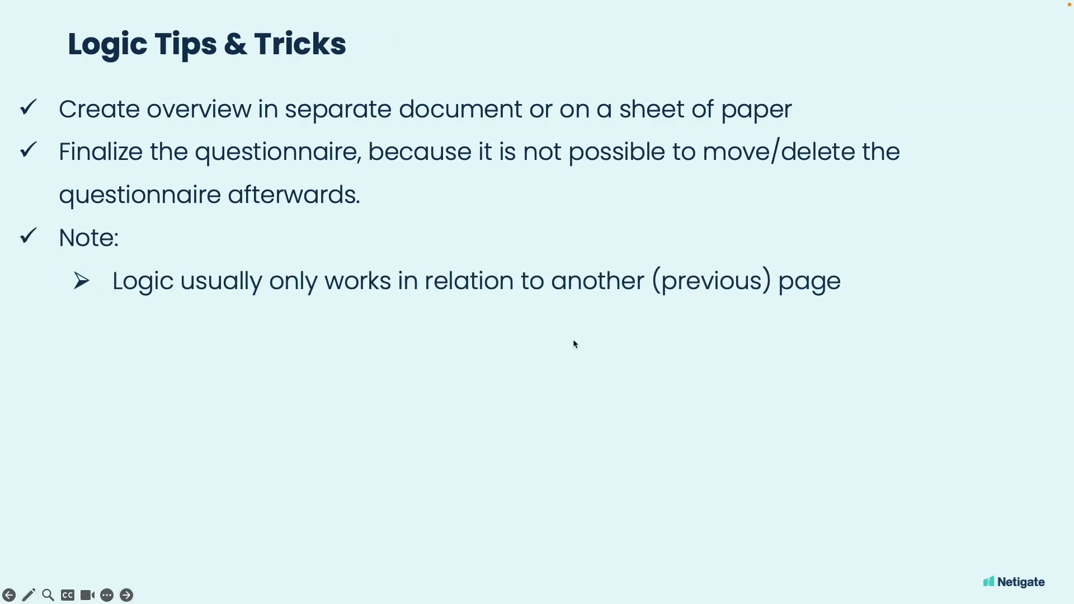
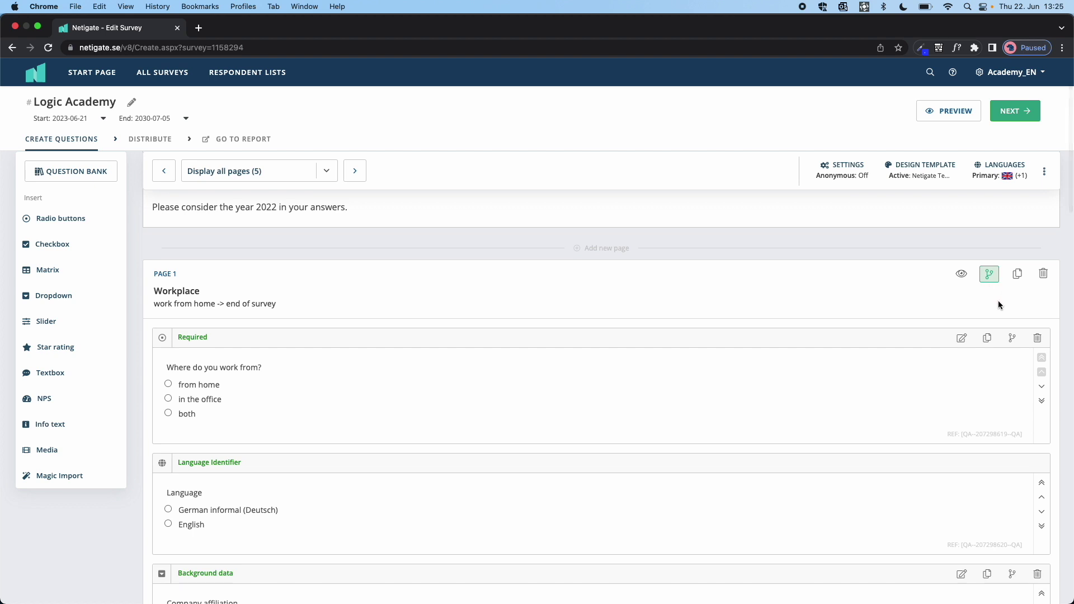
# - Examine the questions and logic markers on pages 1 to 3 of the "Logic Academy" survey
pyautogui.scroll(-1, 999, 300)
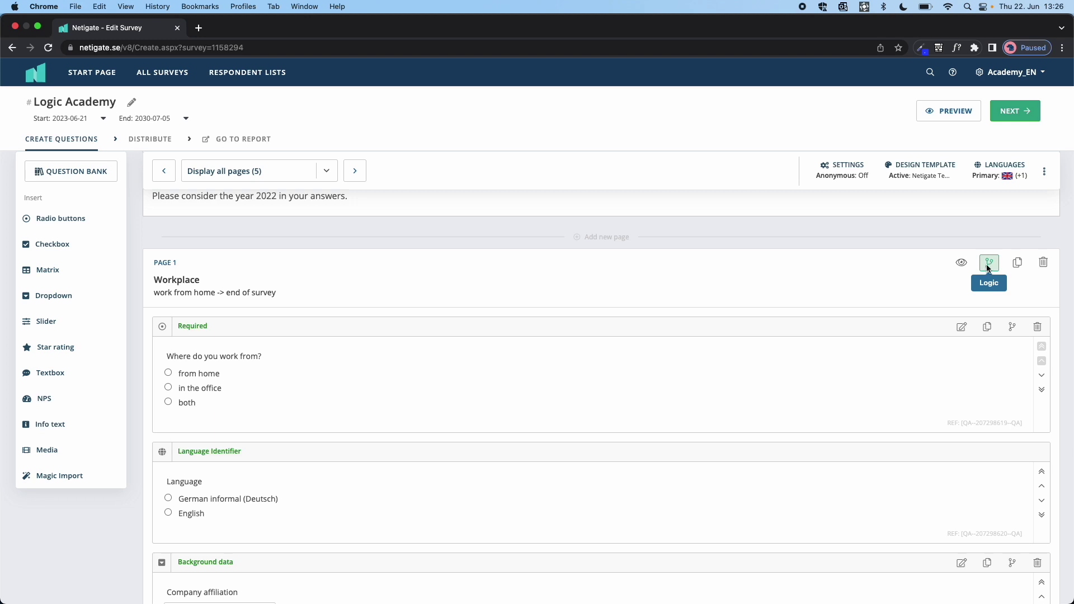
pyautogui.click(988, 266)
pyautogui.scroll(-2, 807, 398)
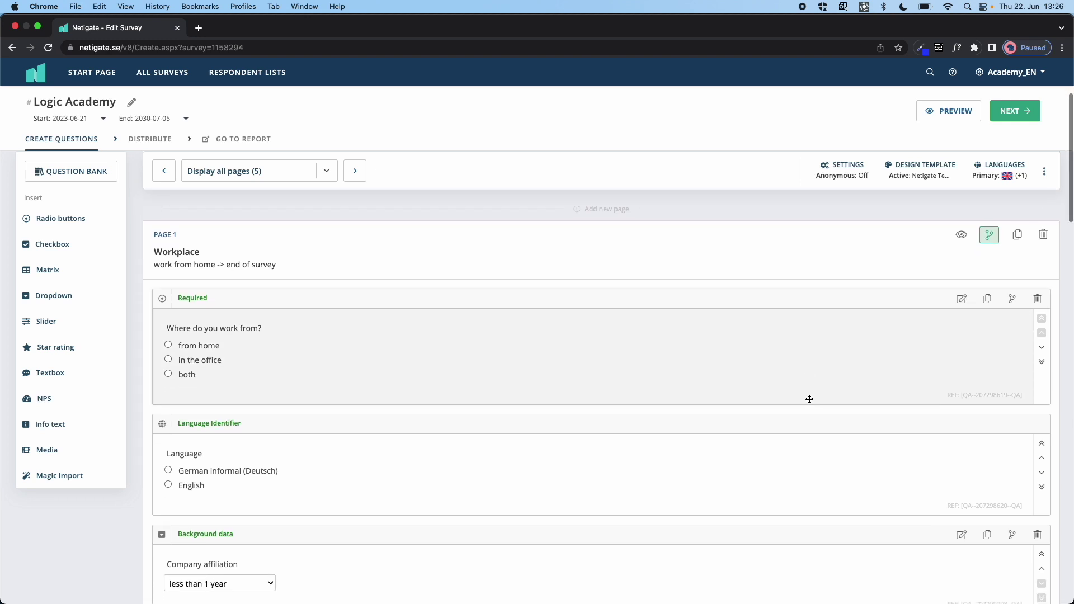
pyautogui.scroll(-4, 447, 372)
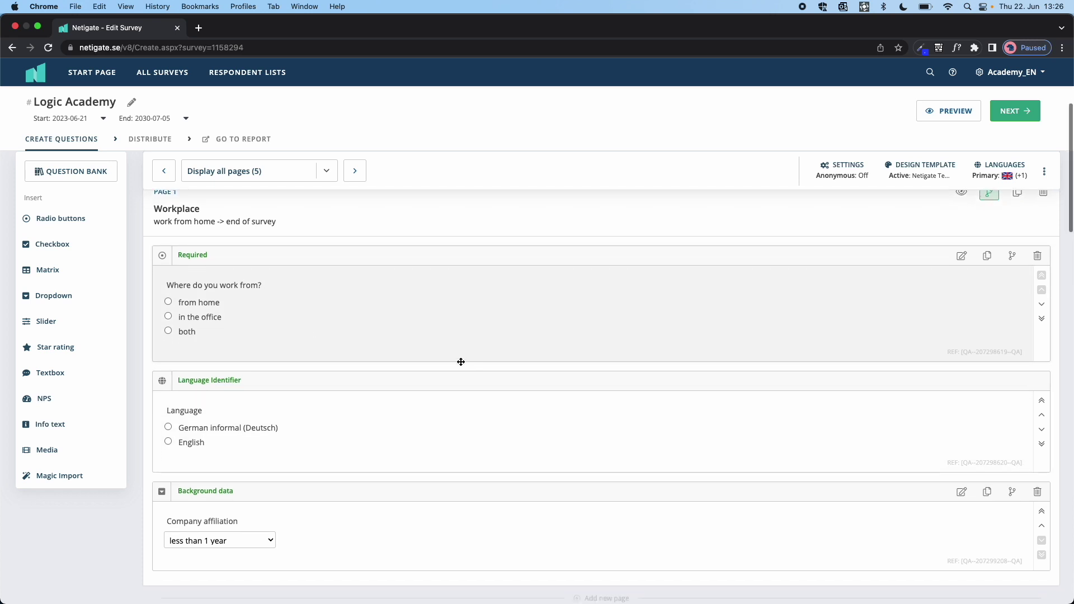
pyautogui.scroll(-8, 461, 362)
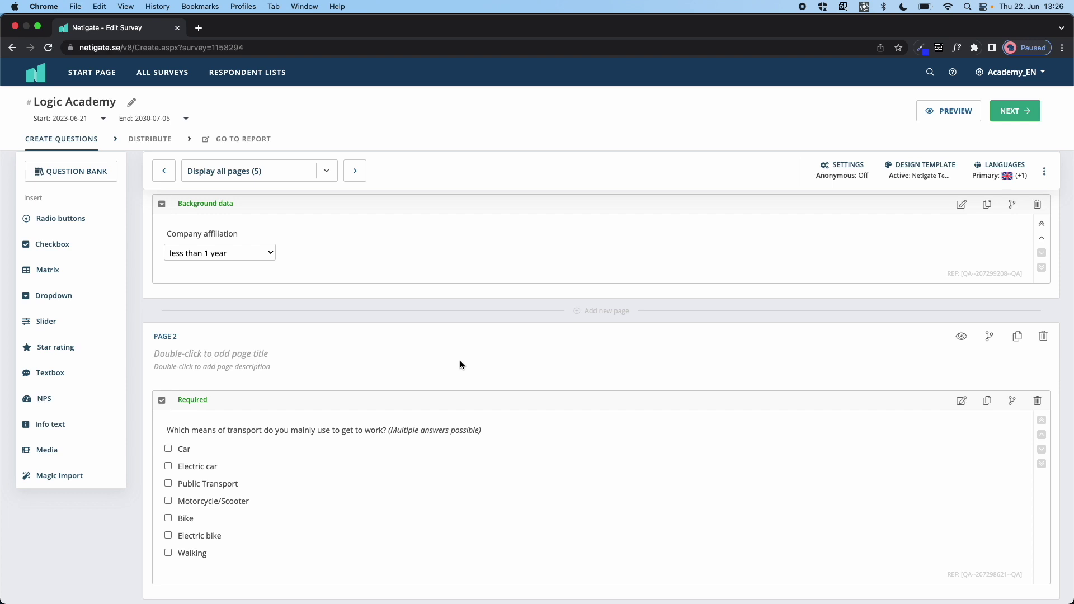
pyautogui.scroll(-3, 460, 361)
pyautogui.scroll(-2, 460, 364)
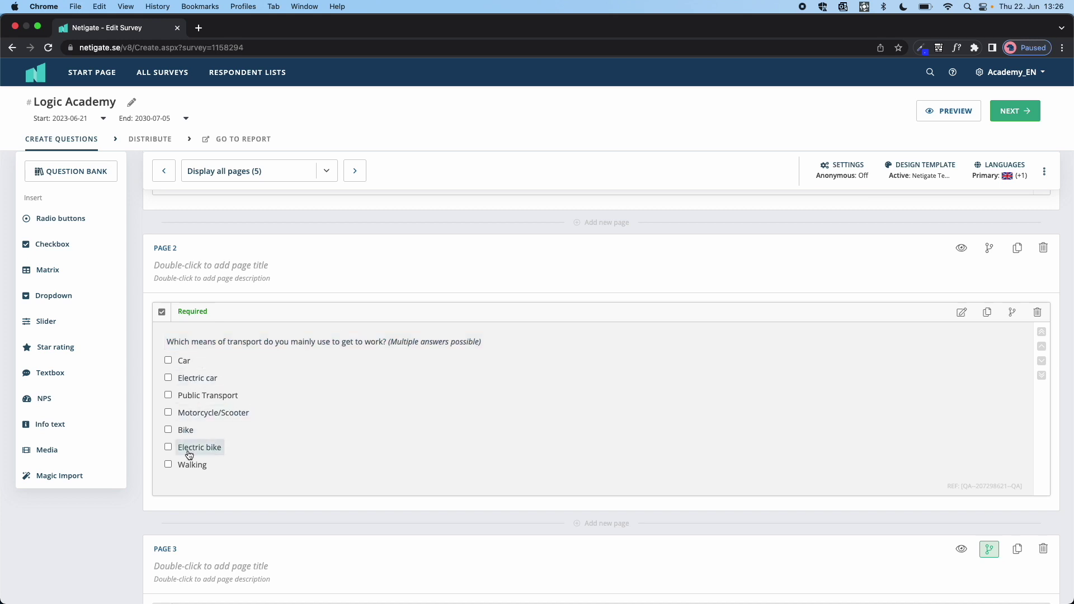
pyautogui.scroll(-5, 180, 471)
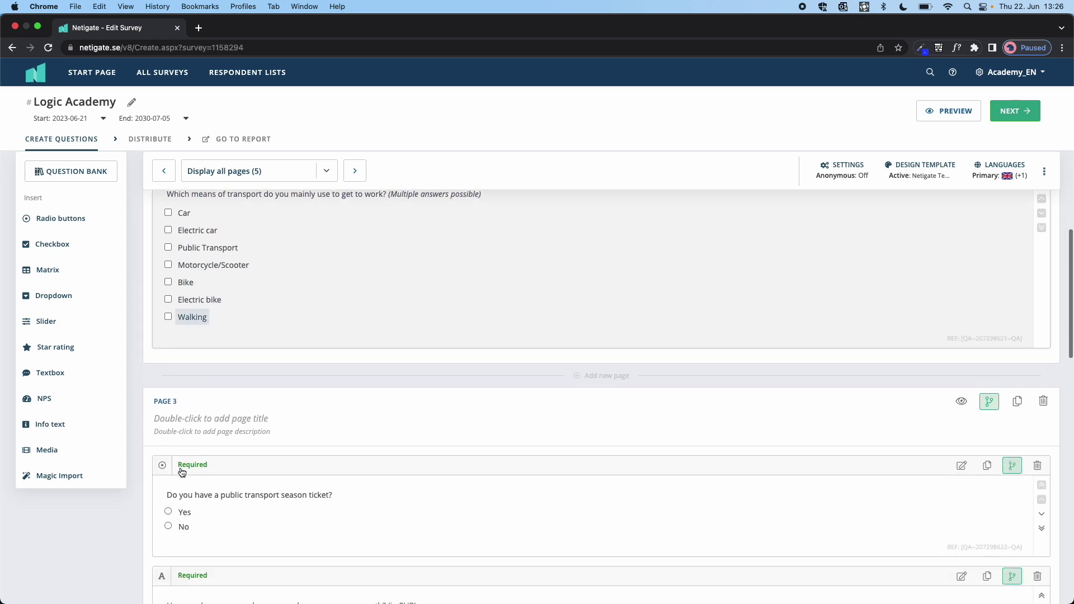
pyautogui.scroll(-3, 182, 472)
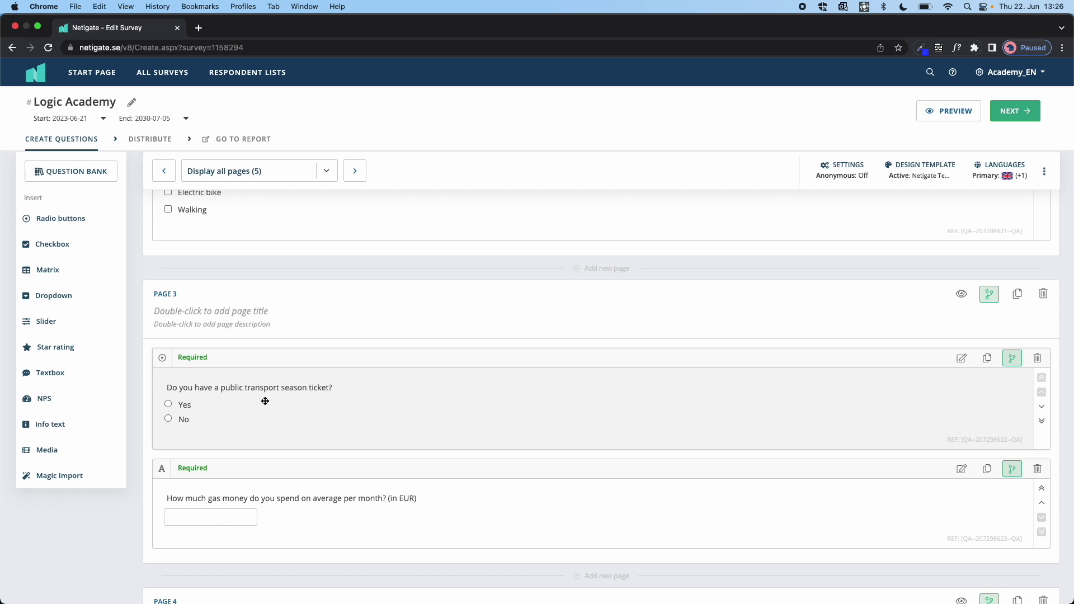
# - Open the logic of the page 3 question "Do you have a public transport season ticket?" and expand its rule
pyautogui.scroll(3, 235, 400)
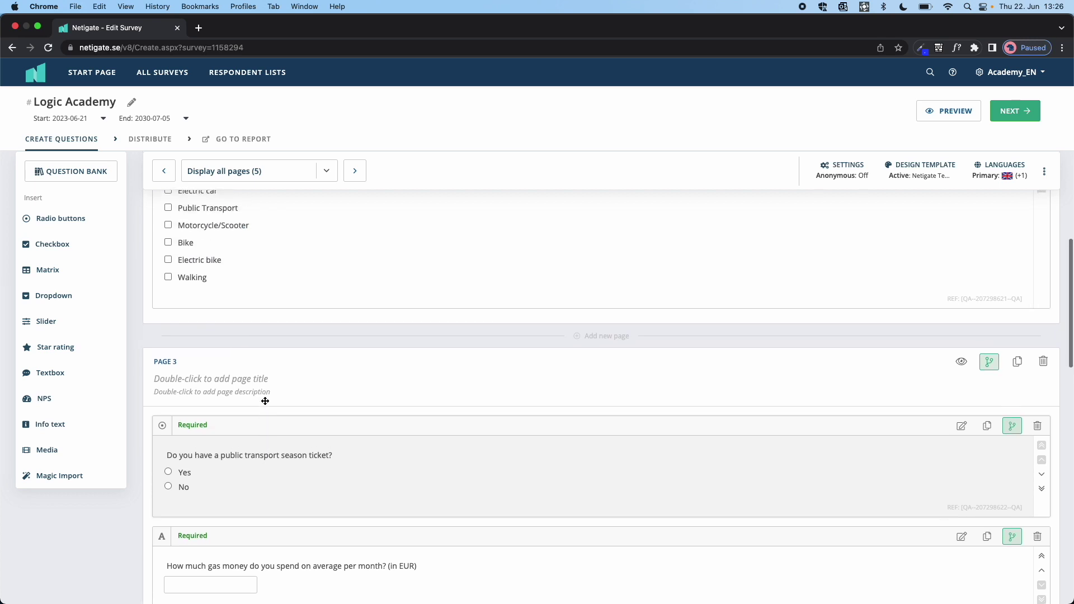
pyautogui.scroll(3, 216, 422)
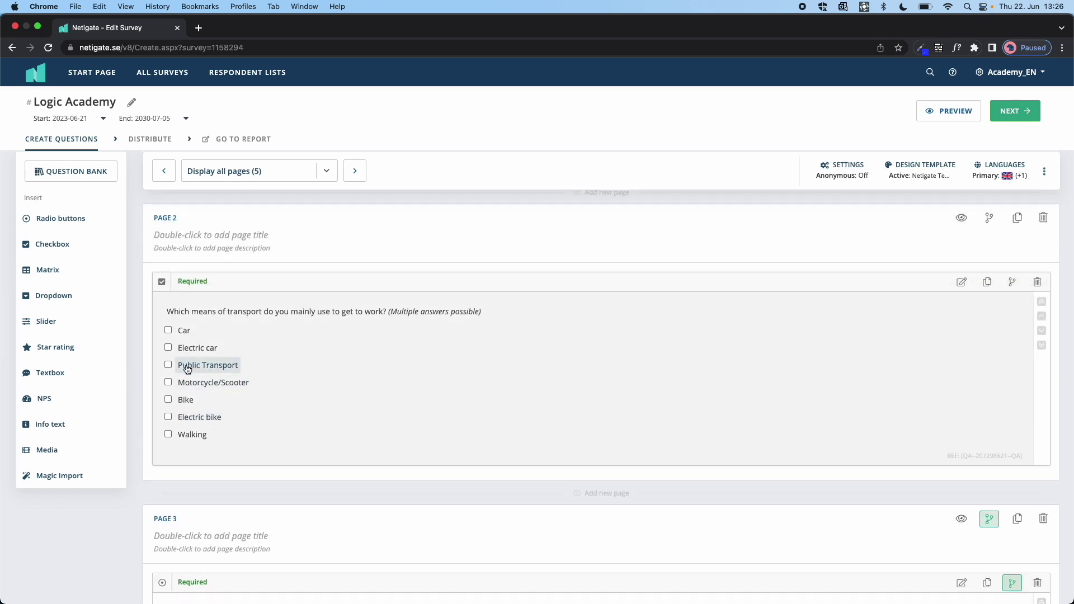
pyautogui.scroll(-4, 216, 390)
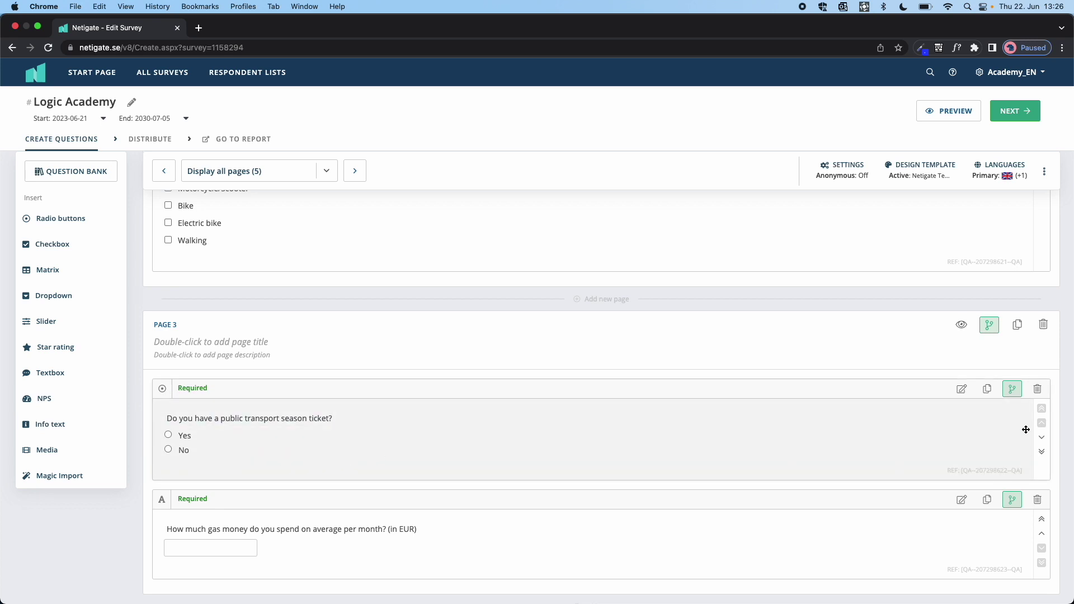
pyautogui.click(1012, 389)
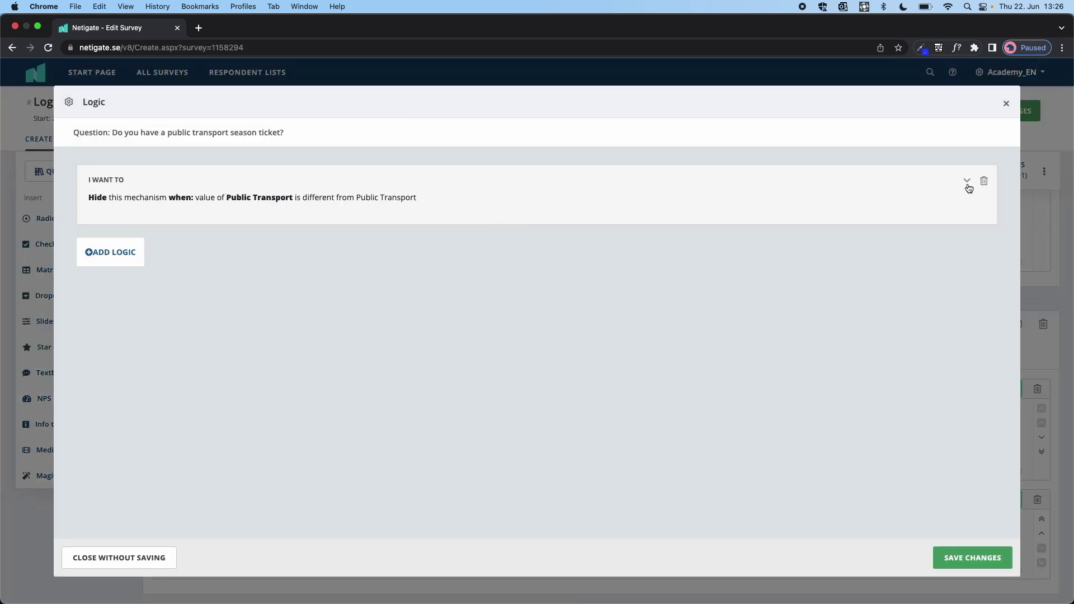
pyautogui.click(968, 183)
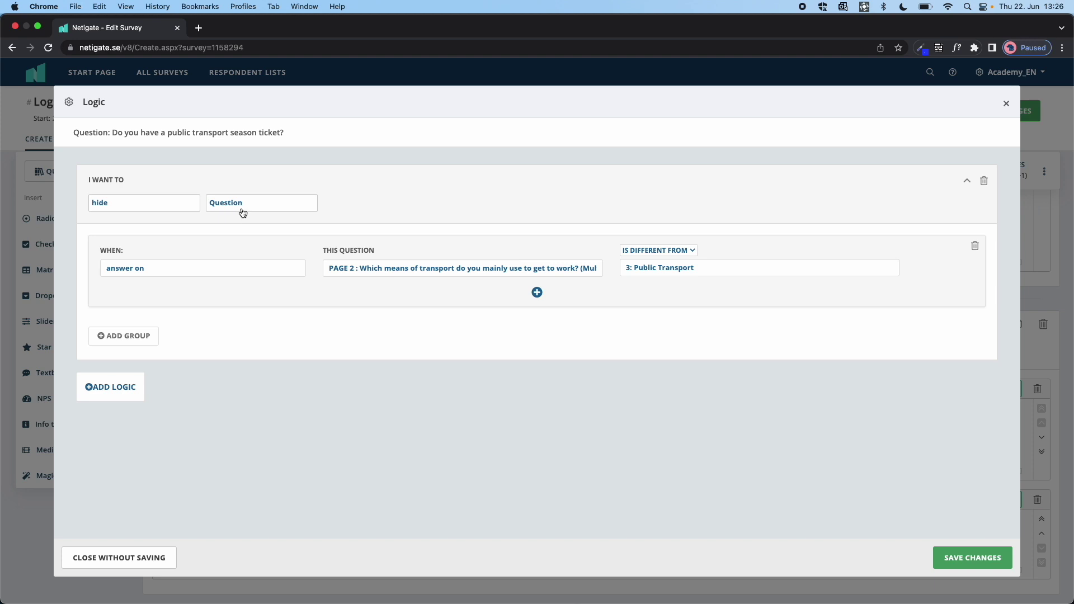
# - Review the condition types and the source questions available for the season ticket question's hide rule
pyautogui.click(143, 268)
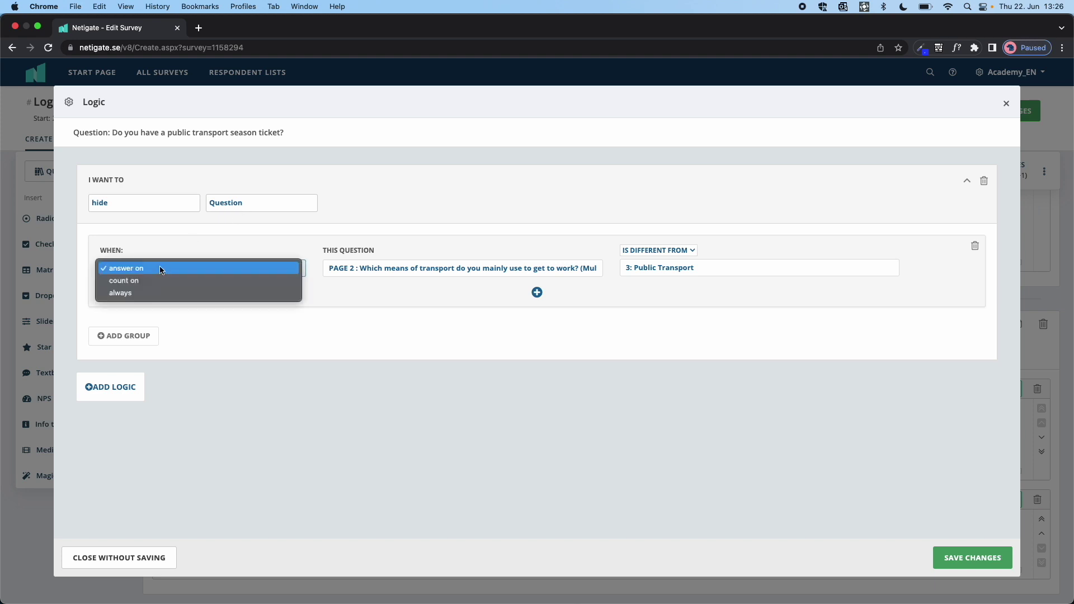
pyautogui.click(162, 269)
pyautogui.click(359, 268)
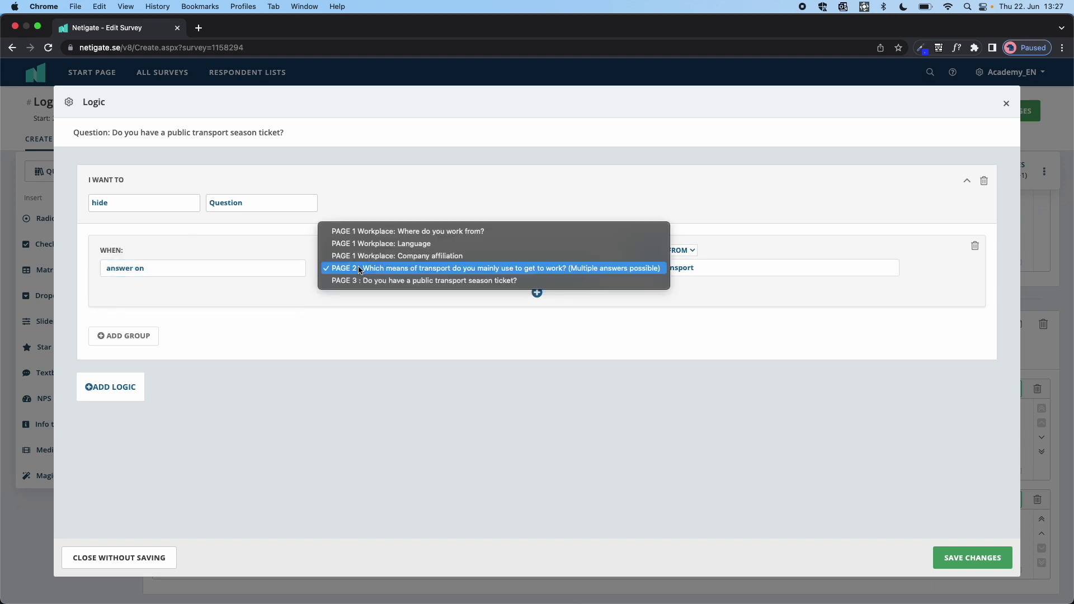
pyautogui.click(391, 271)
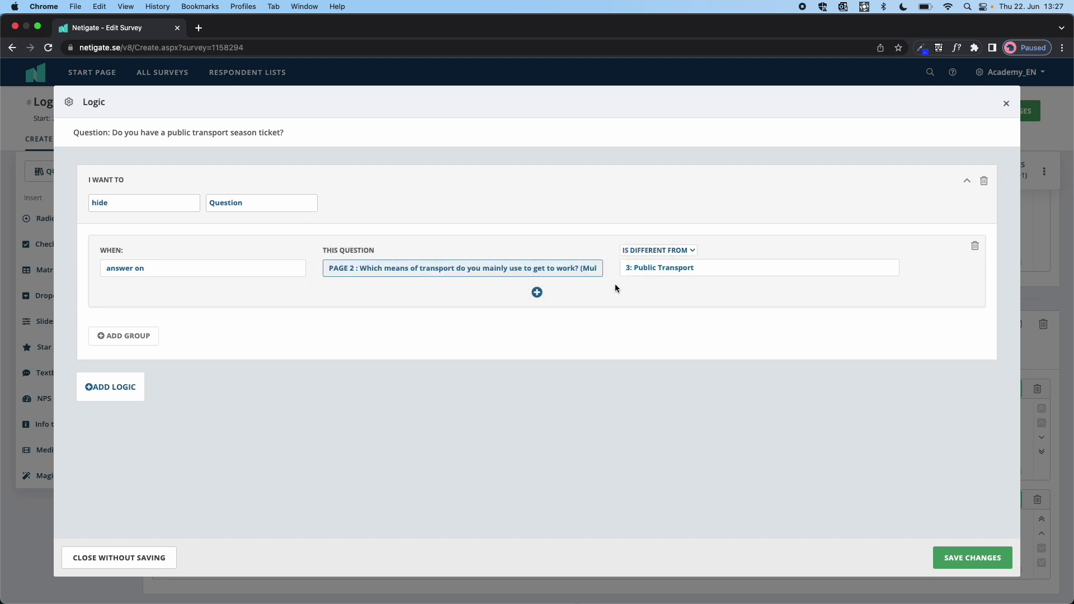
# - Review the comparison operators and answer options of the season ticket rule's condition, and close the logic without changes
pyautogui.click(645, 249)
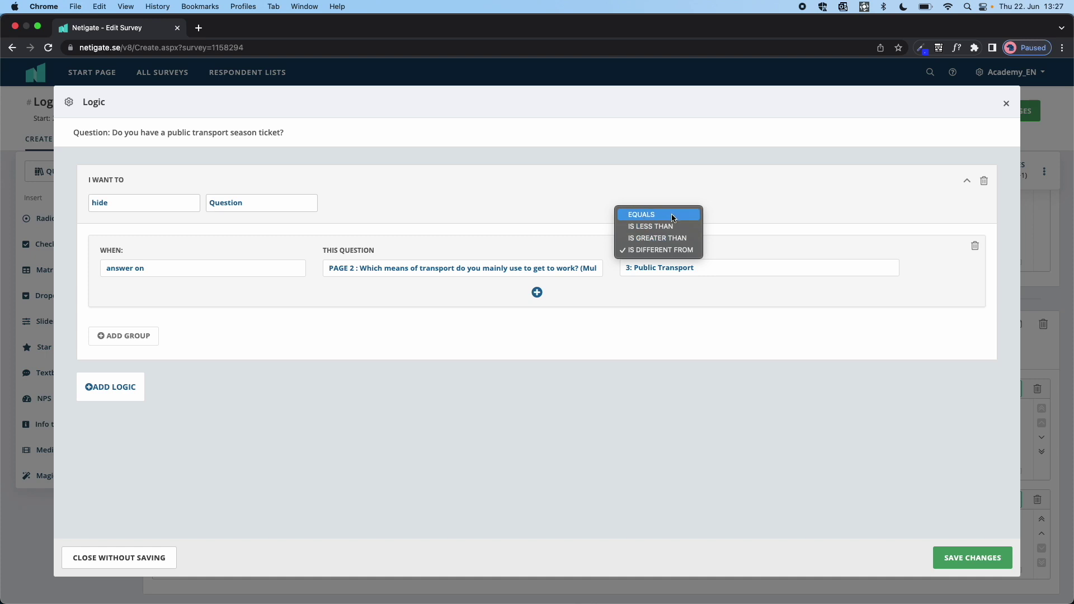
pyautogui.click(657, 251)
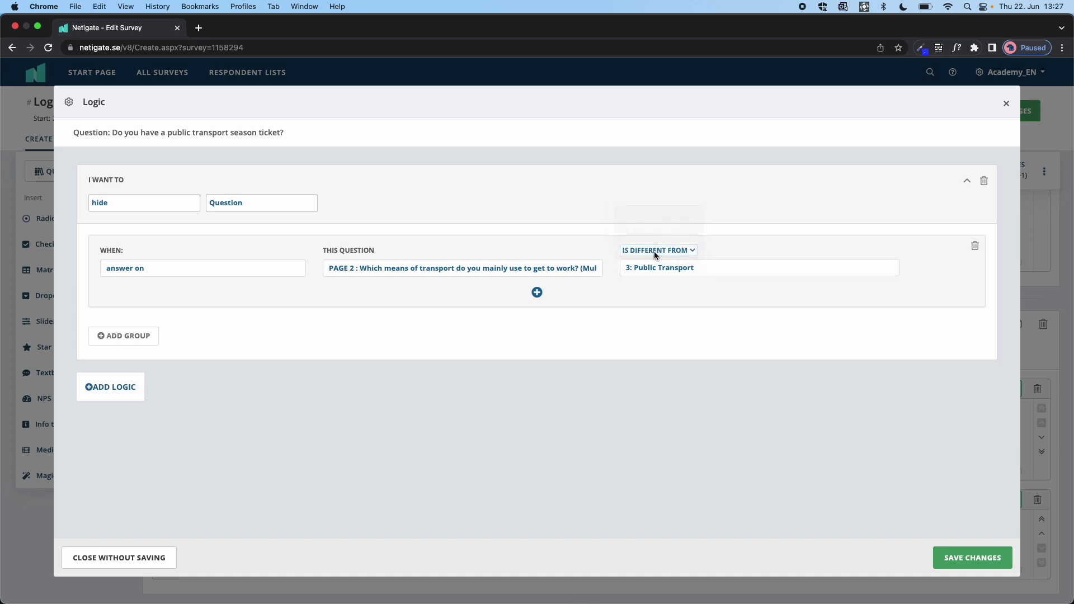
pyautogui.click(679, 271)
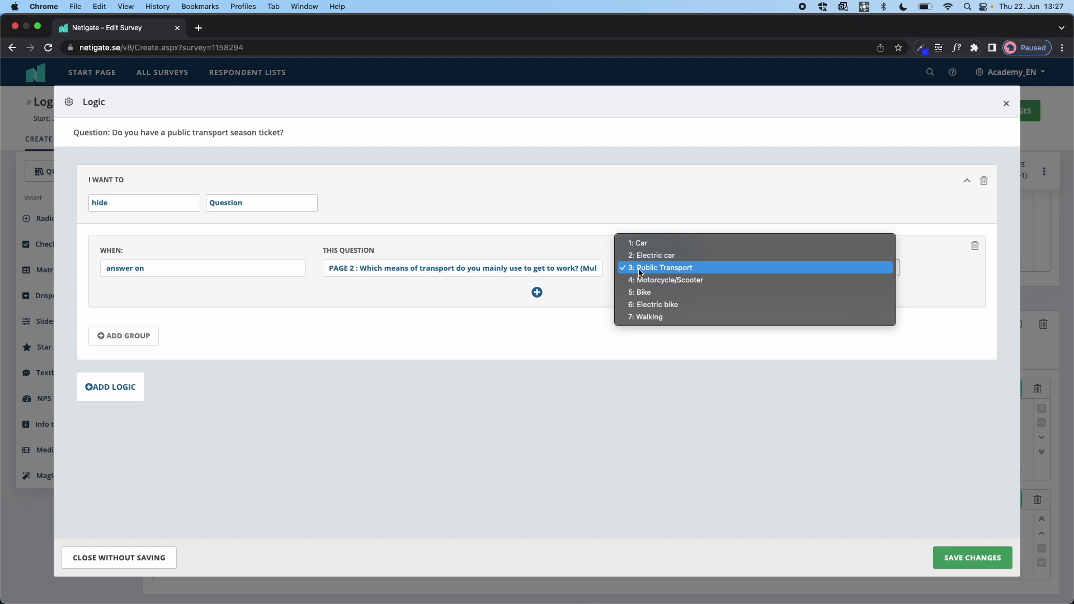
pyautogui.click(573, 358)
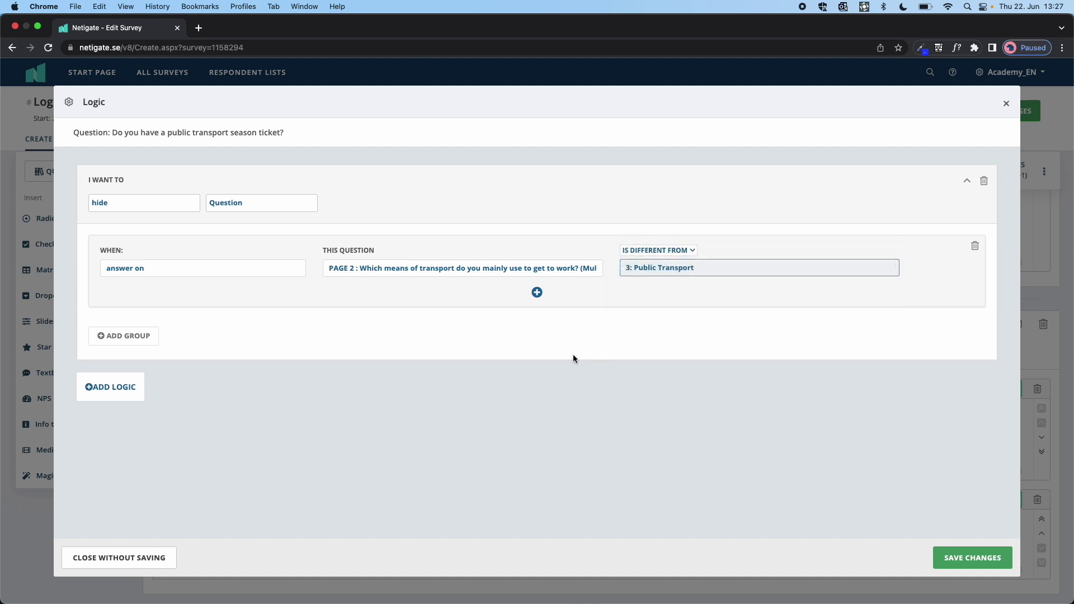
pyautogui.click(1005, 104)
# - Compare the page 3 season ticket and gas money questions with the means of transport offered on page 2
pyautogui.scroll(-2, 884, 294)
pyautogui.scroll(1, 884, 293)
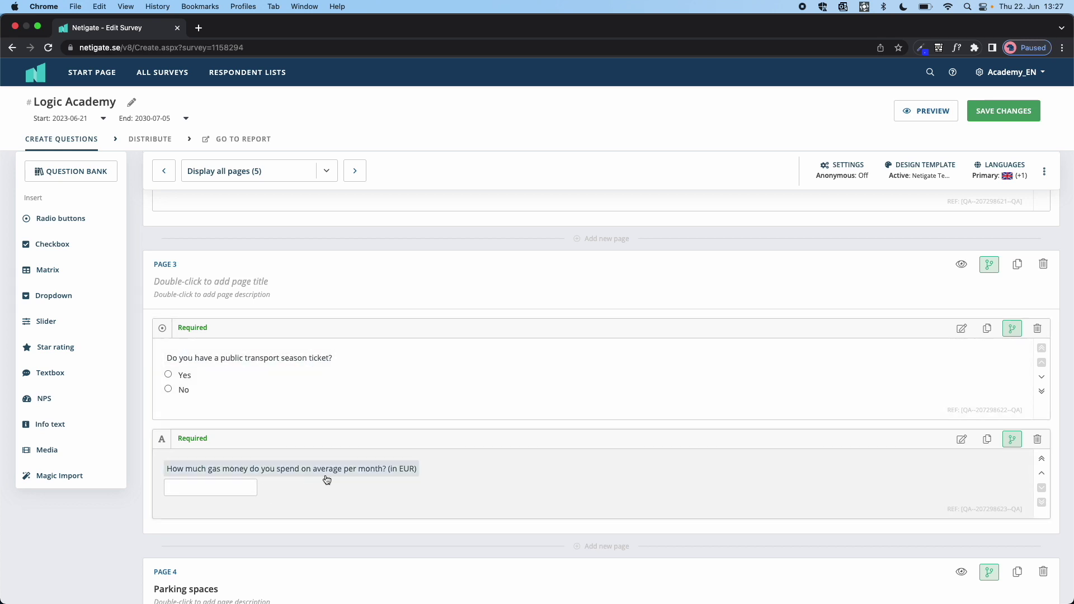
pyautogui.scroll(5, 326, 480)
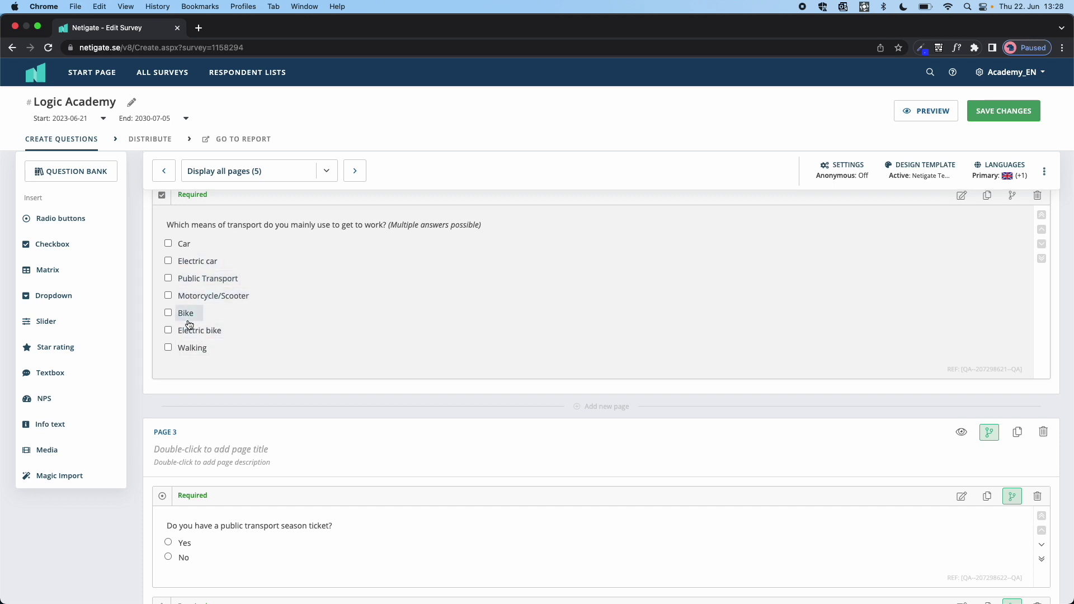
pyautogui.scroll(-3, 295, 525)
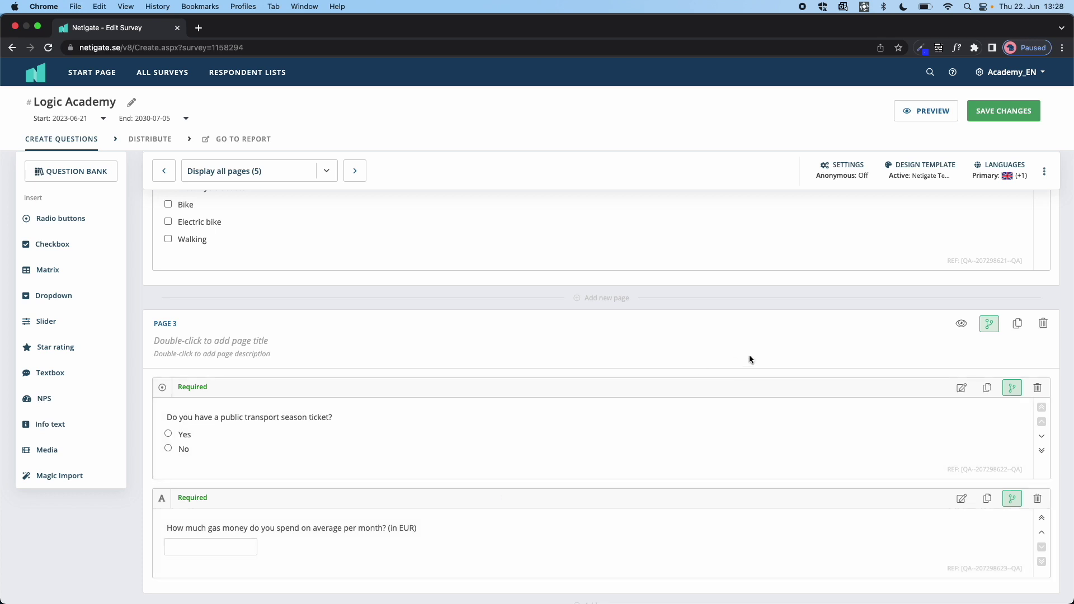
pyautogui.scroll(-2, 571, 412)
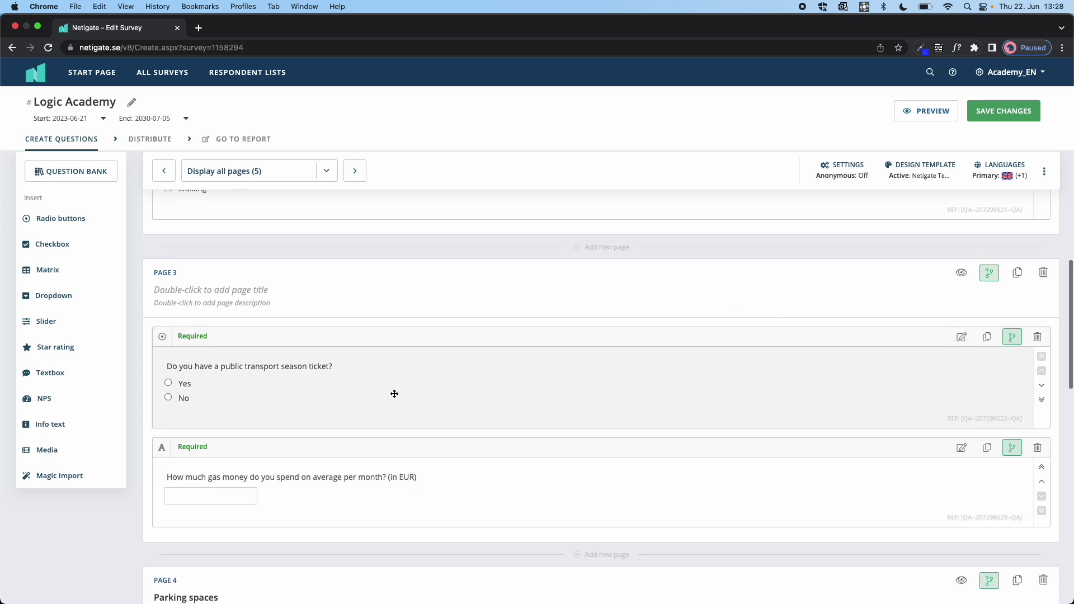
pyautogui.scroll(5, 394, 394)
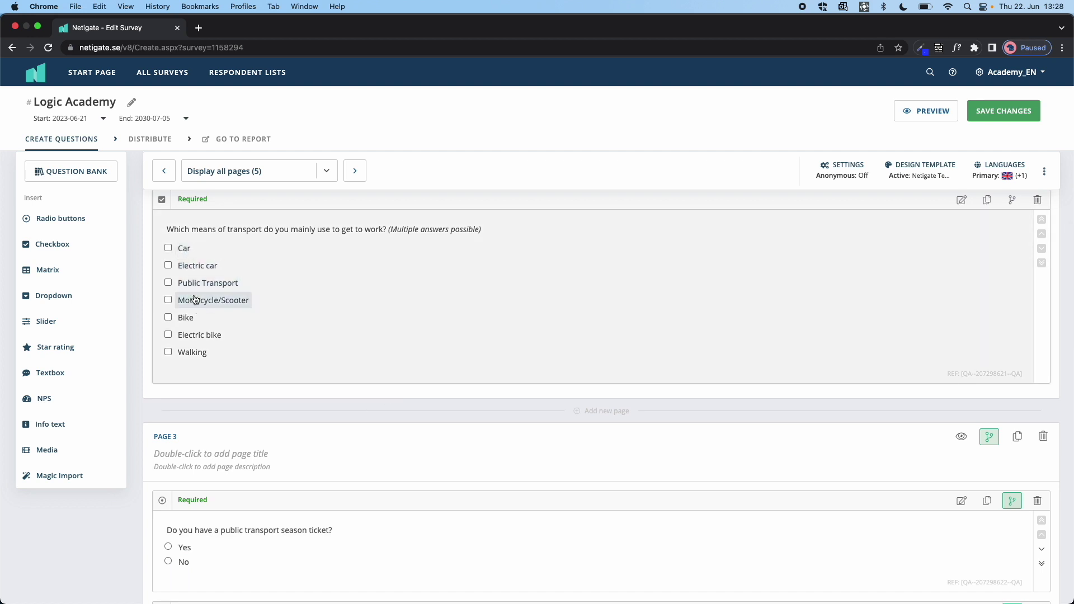
pyautogui.scroll(-2, 196, 307)
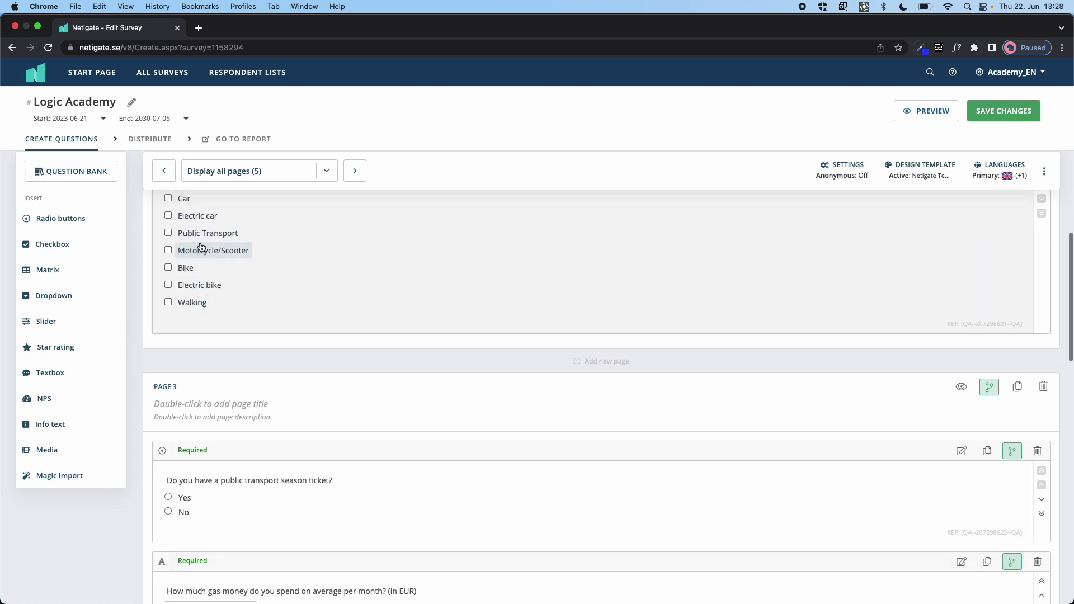
pyautogui.scroll(-3, 895, 388)
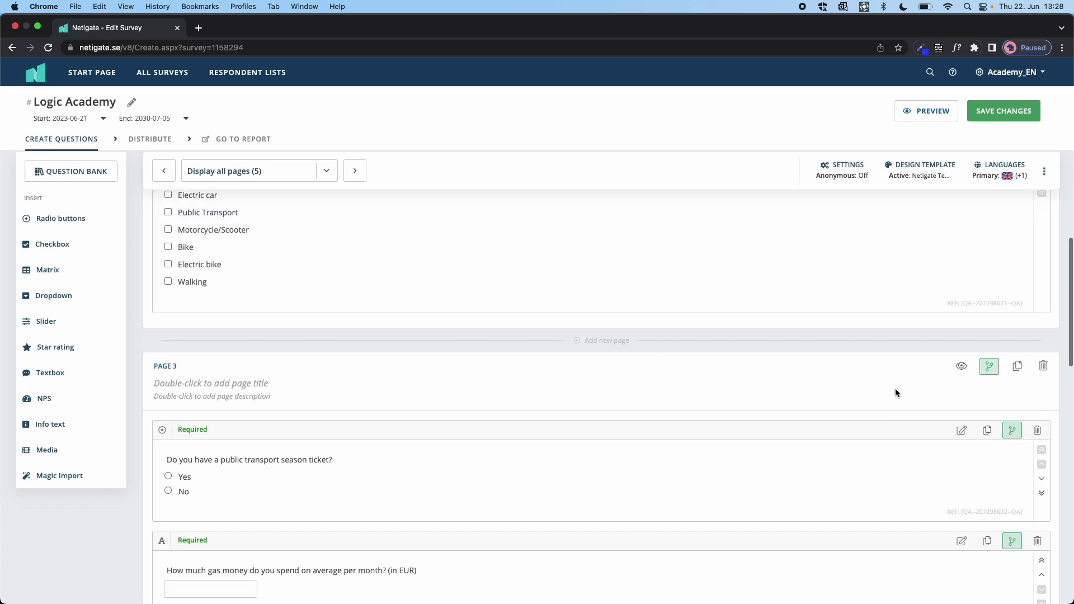
# - Open and expand the logic rule of page 3 as a whole, and review its action and conditions
pyautogui.click(990, 323)
pyautogui.click(972, 179)
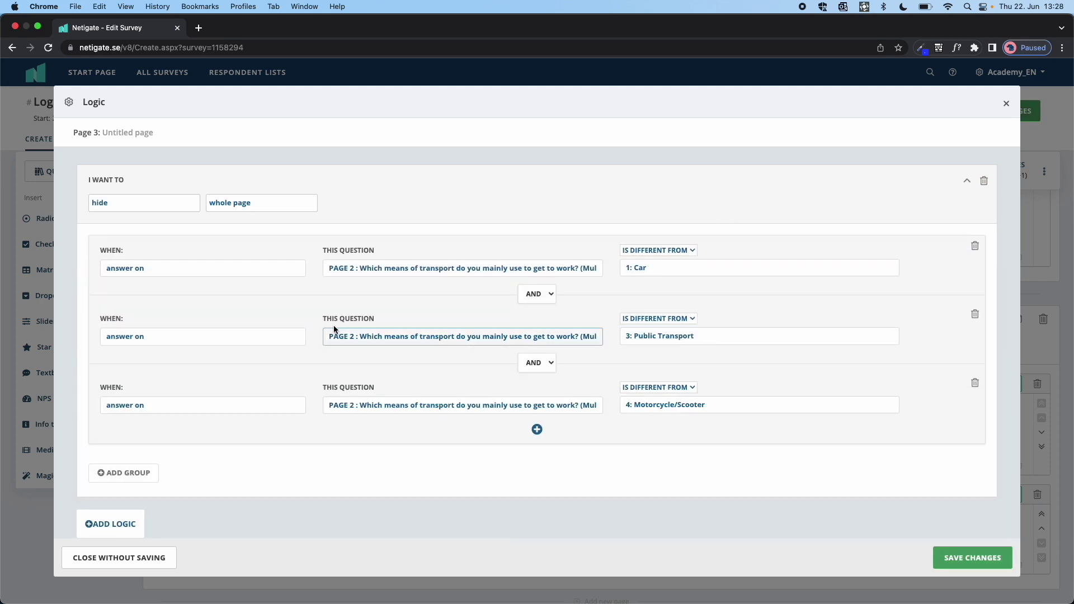
pyautogui.click(130, 206)
pyautogui.click(130, 206)
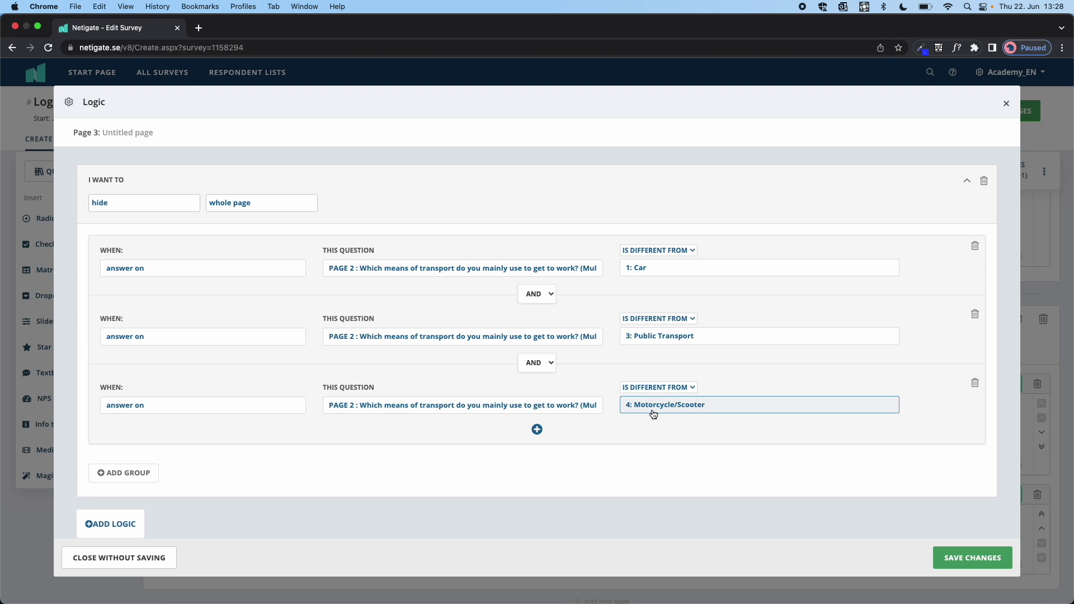
# - Check the AND/OR connector and the comparison operators for the page rule's Motorcycle/Scooter condition, and leave the logic unchanged
pyautogui.click(549, 365)
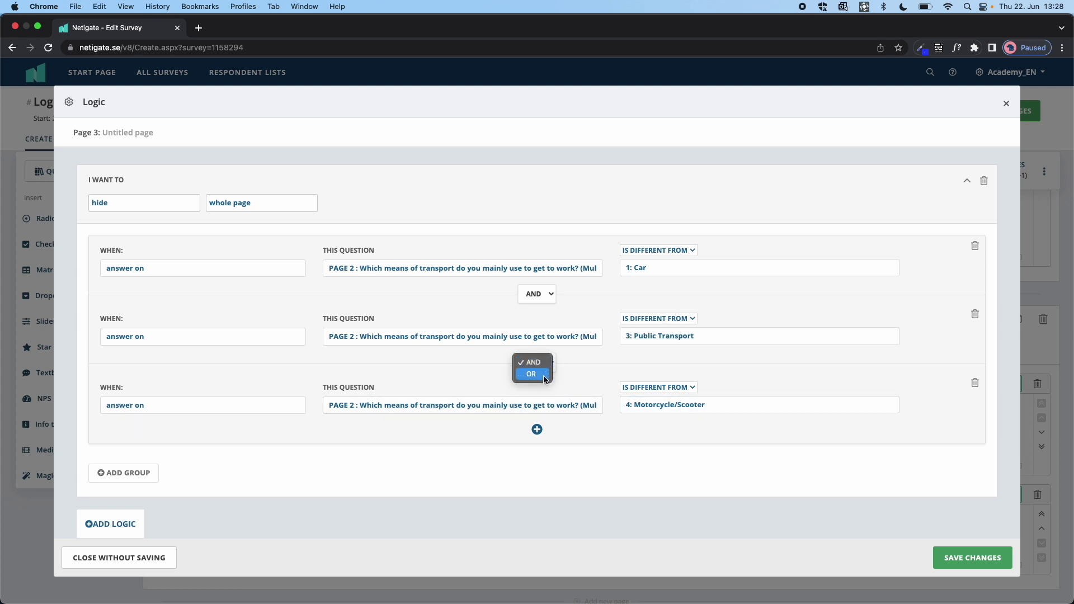
pyautogui.click(594, 371)
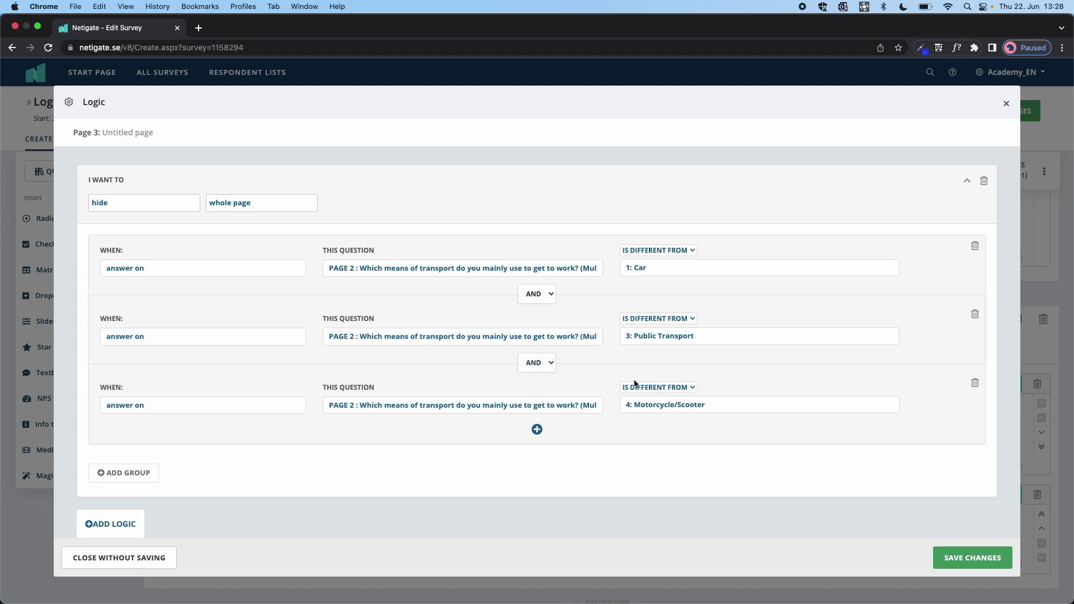
pyautogui.click(639, 387)
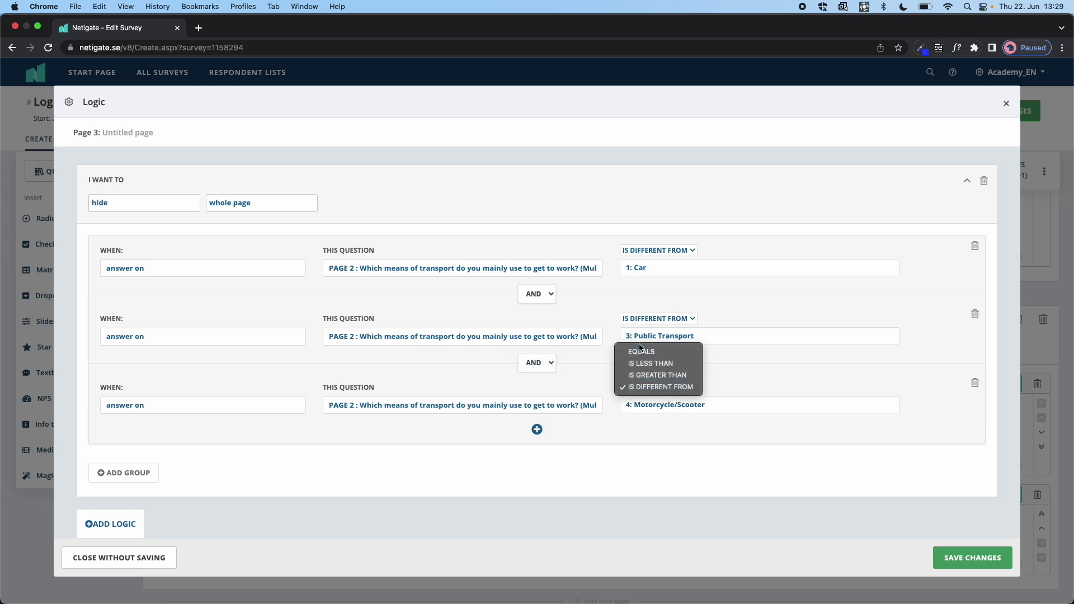
pyautogui.click(664, 202)
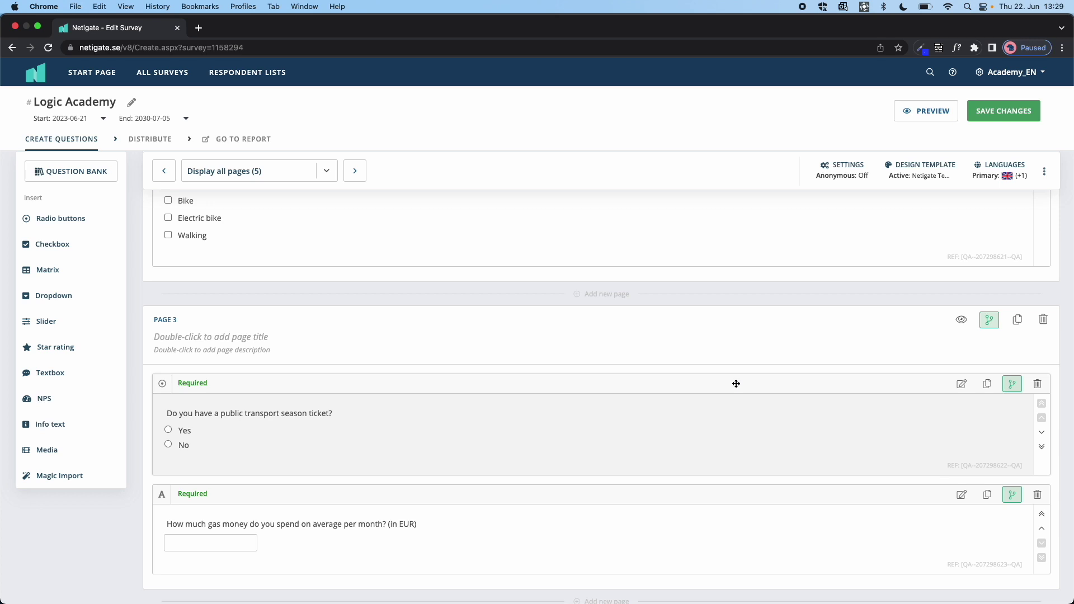
# - Read the information text and the questions on page 4, Parking spaces
pyautogui.scroll(-3, 737, 383)
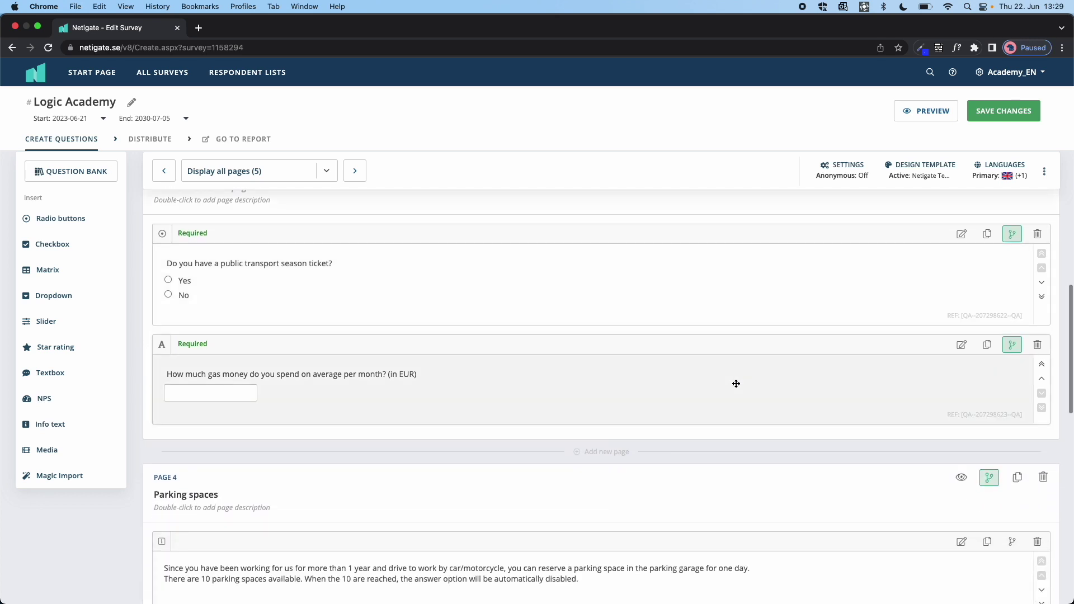
pyautogui.scroll(-3, 737, 384)
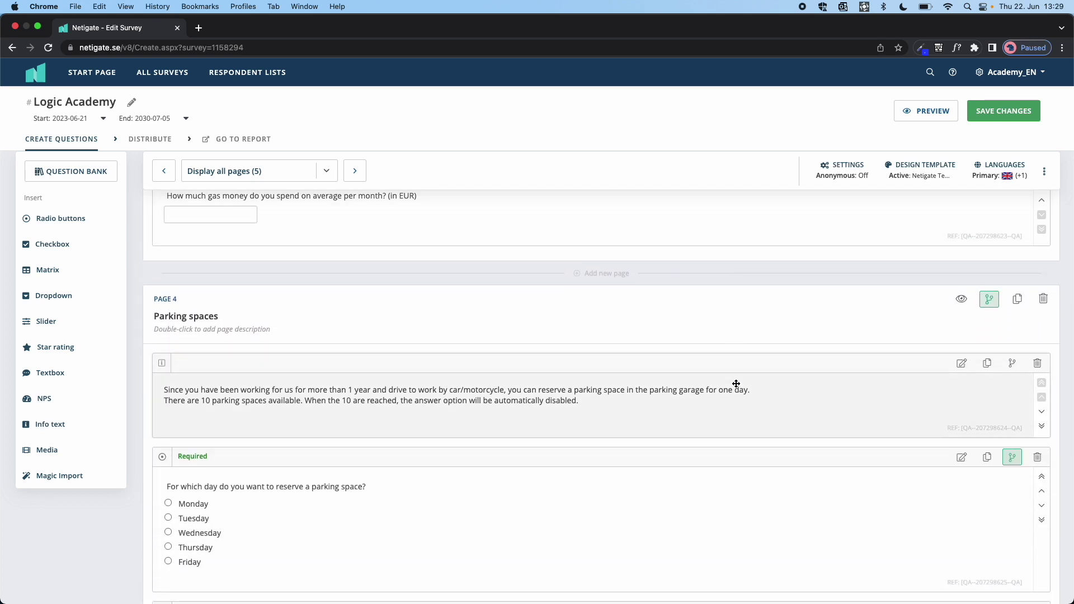
pyautogui.scroll(-2, 736, 384)
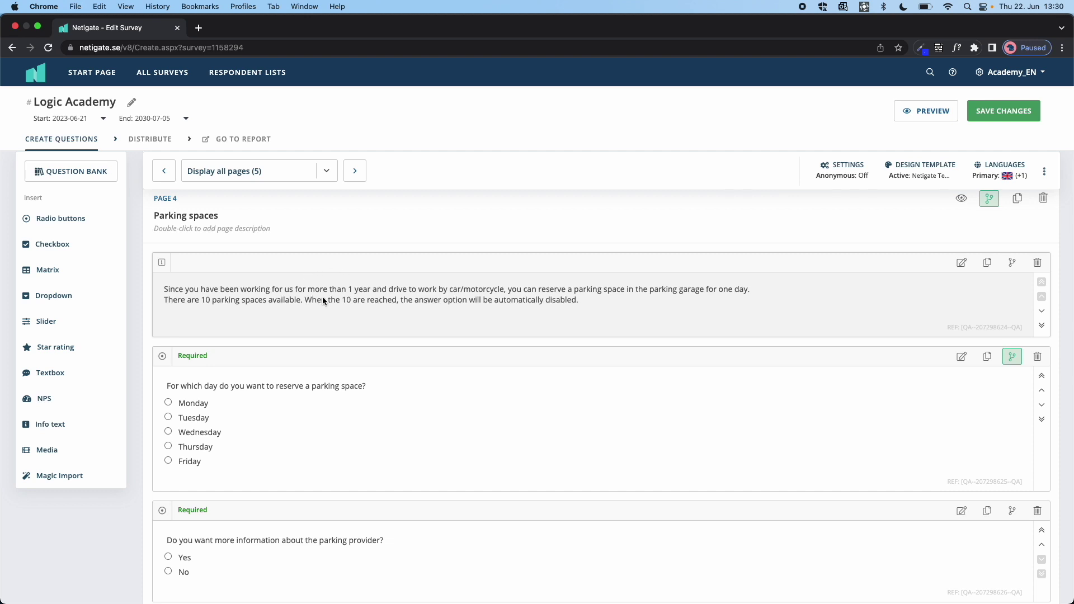
# - Check the answer options of the "Company affiliation" background data question on page 1
pyautogui.scroll(15, 323, 299)
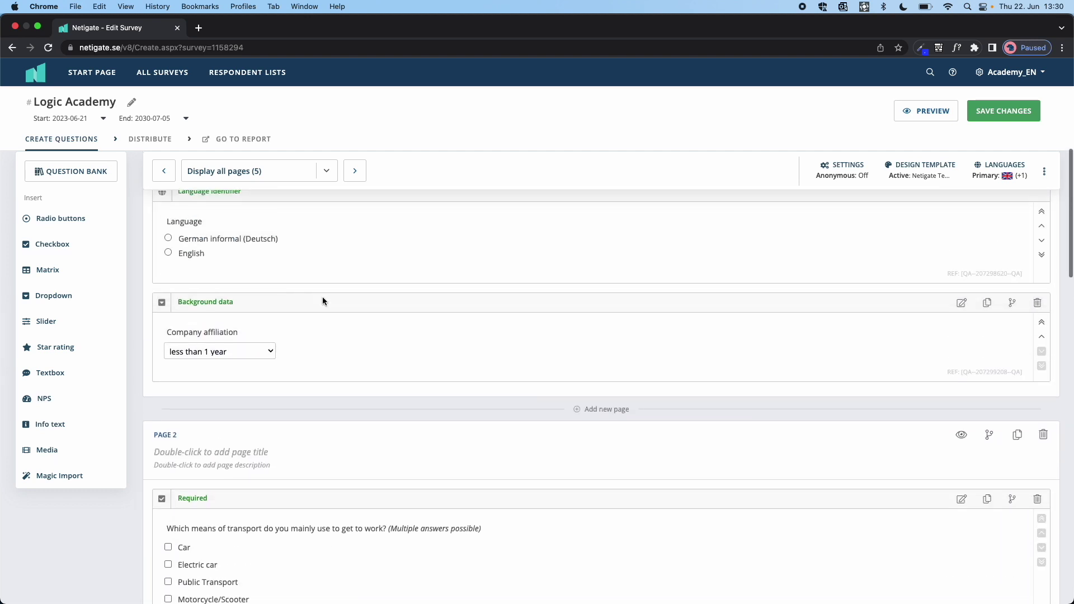
pyautogui.scroll(1, 322, 300)
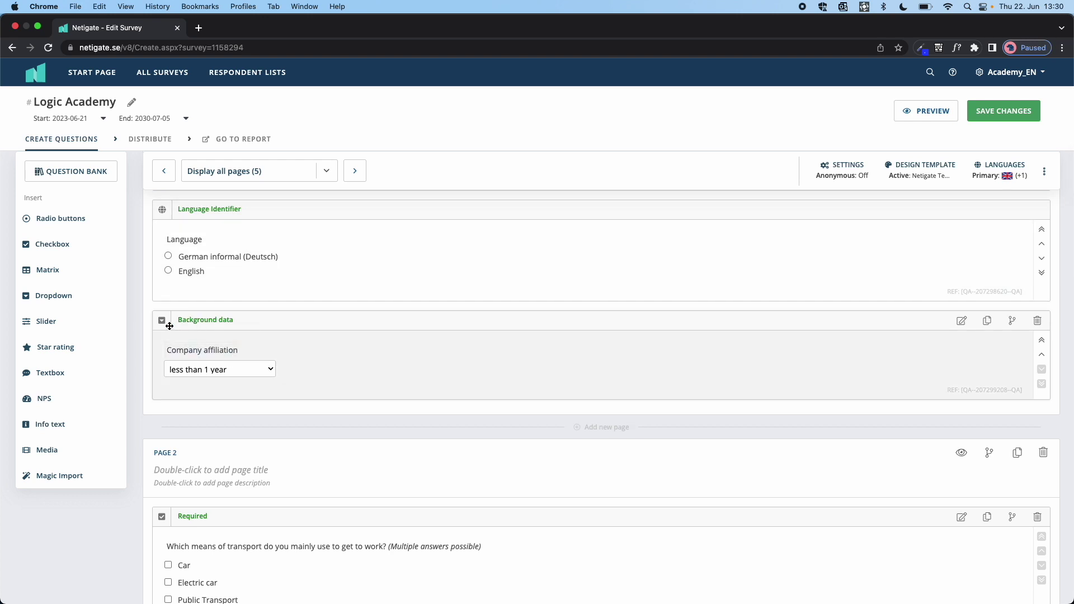
pyautogui.click(209, 370)
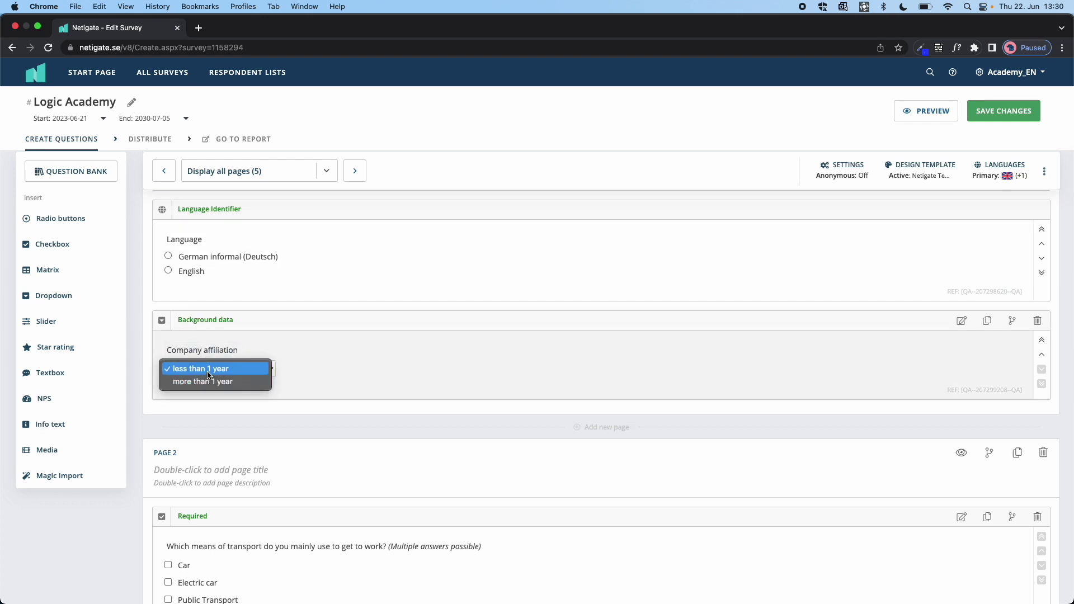
pyautogui.click(356, 372)
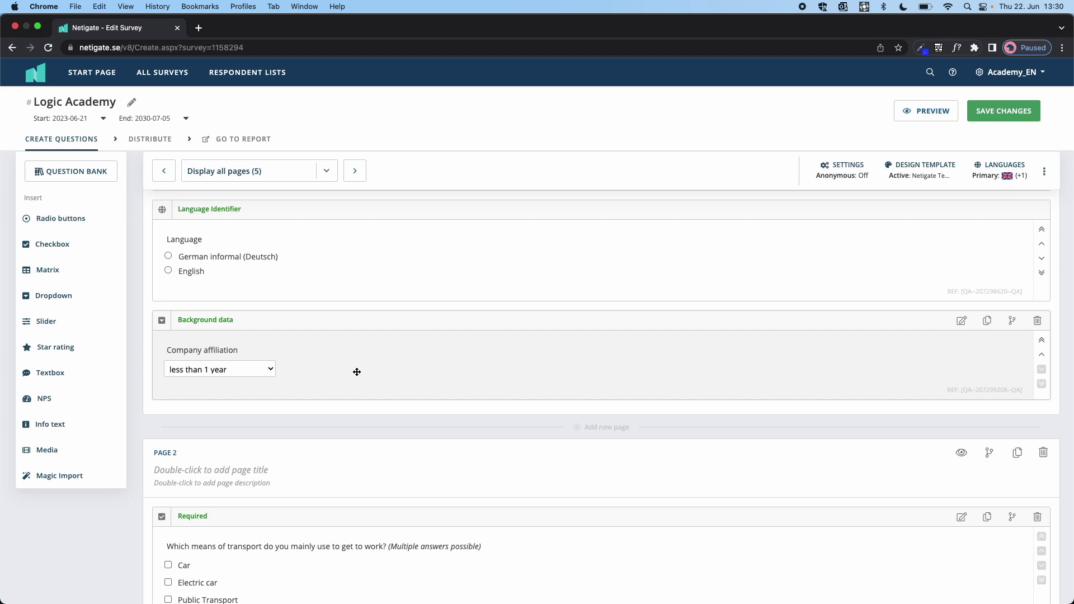
# - Open the page-level logic of page 4, Parking spaces, and expand its hide rule
pyautogui.scroll(2, 356, 372)
pyautogui.scroll(-3, 357, 480)
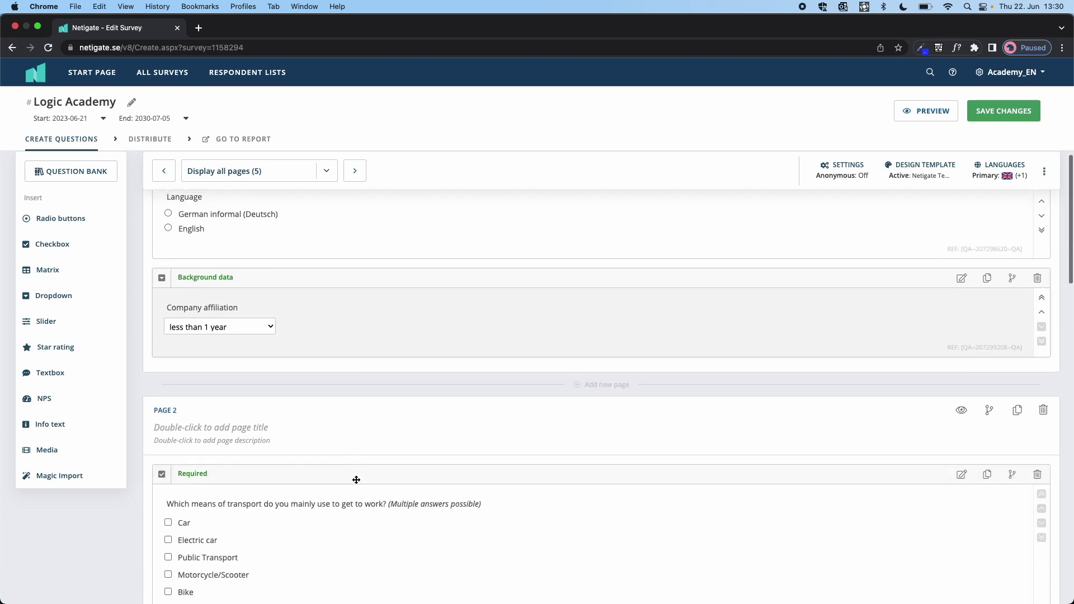
pyautogui.scroll(-3, 352, 476)
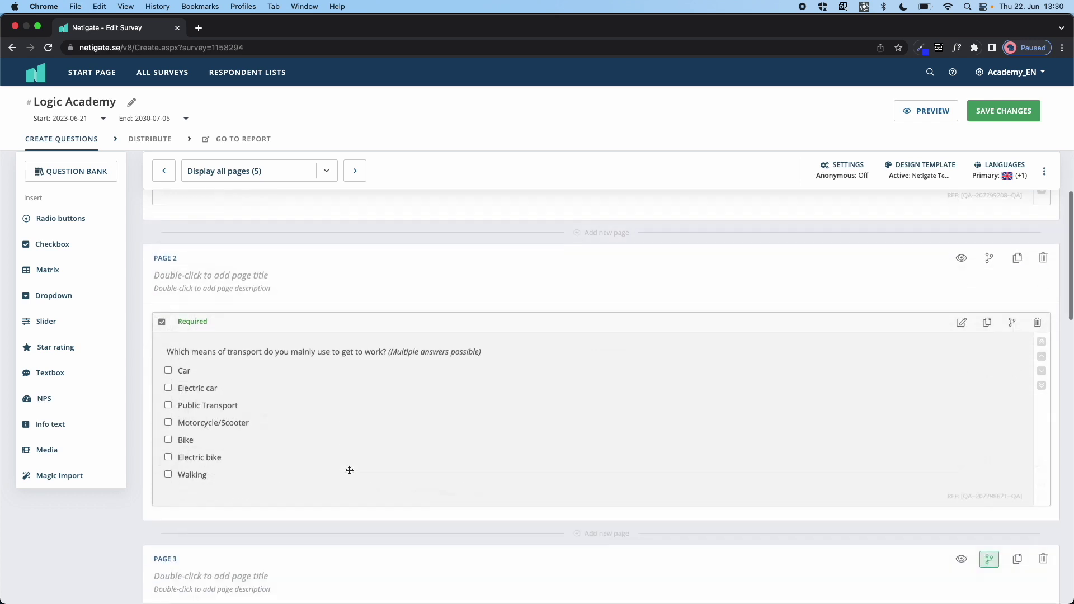
pyautogui.scroll(-10, 350, 473)
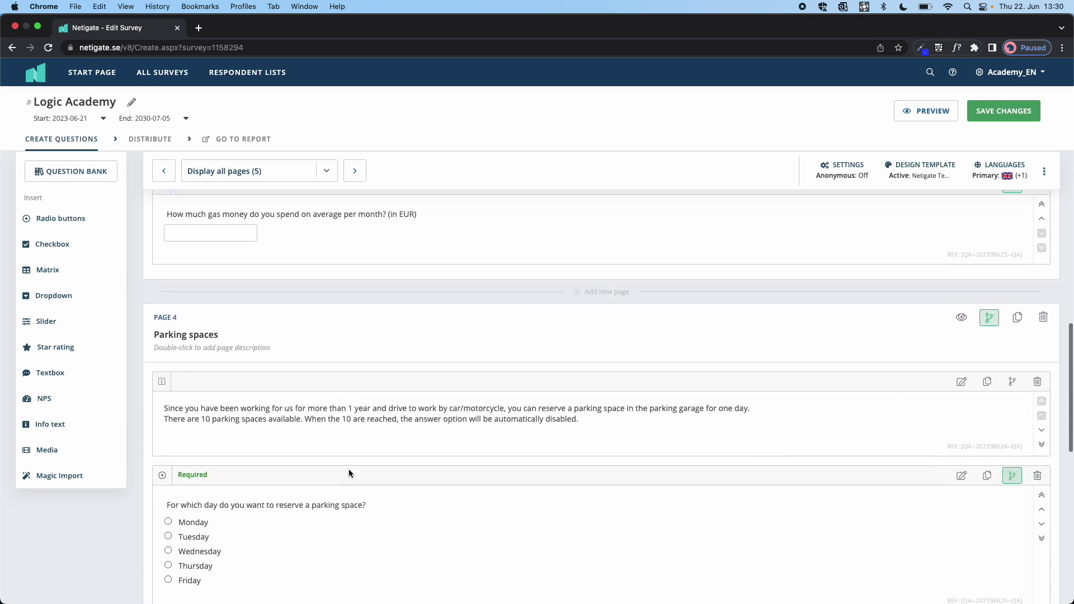
pyautogui.scroll(-1, 349, 473)
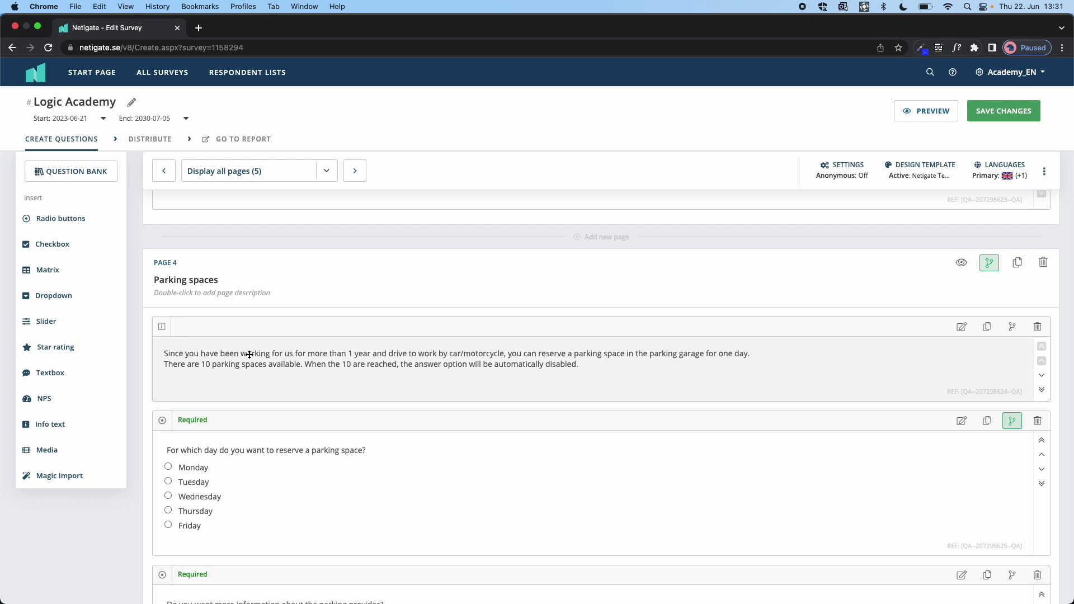
pyautogui.click(989, 267)
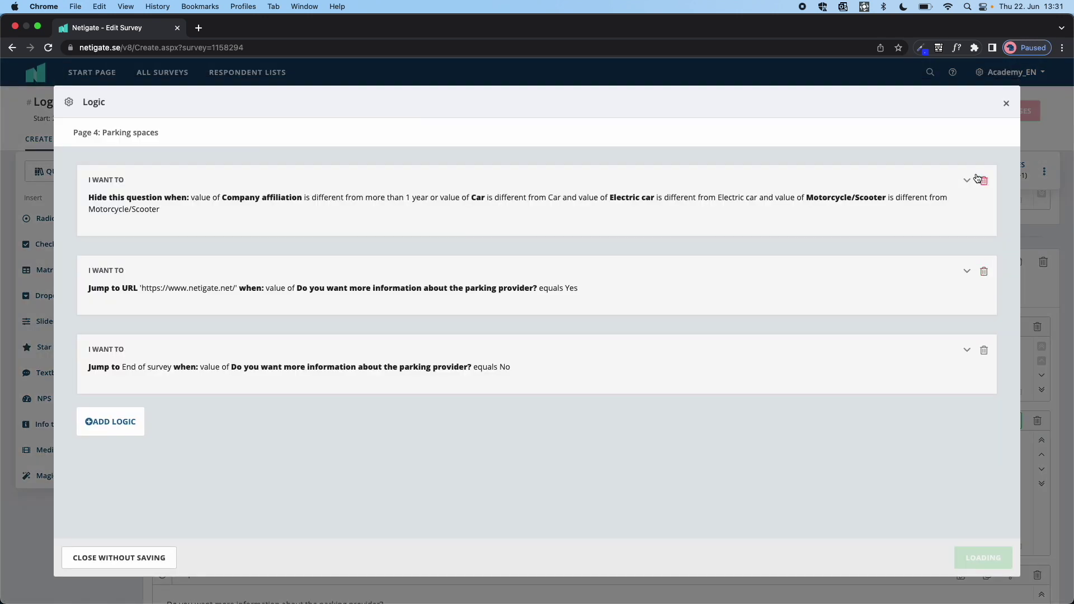
pyautogui.click(968, 181)
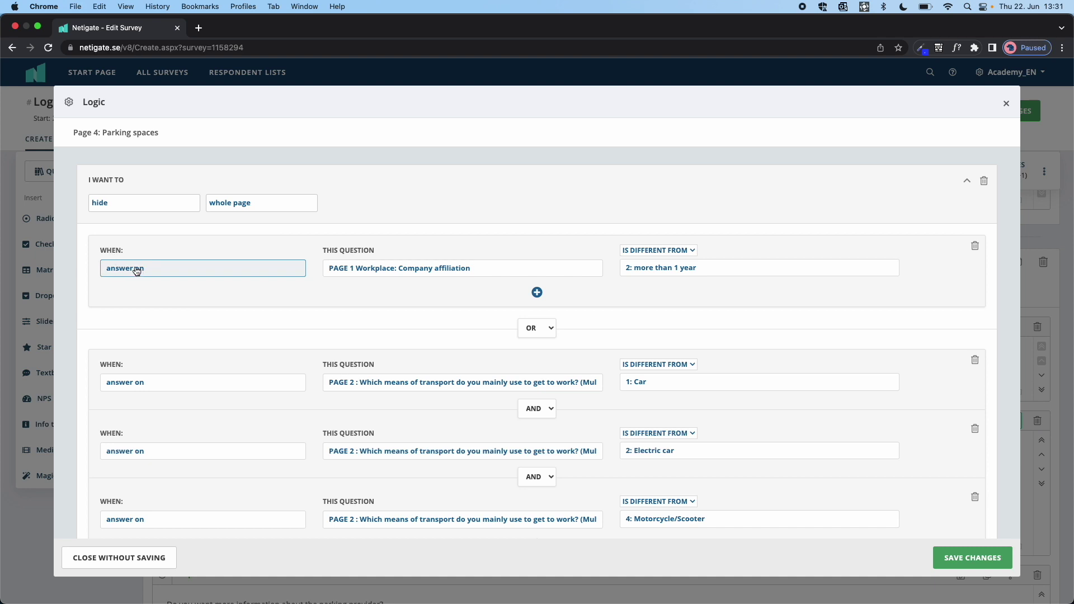
# - Check the selectable questions and comparison operators of the Company affiliation condition, keeping the existing choices
pyautogui.click(414, 269)
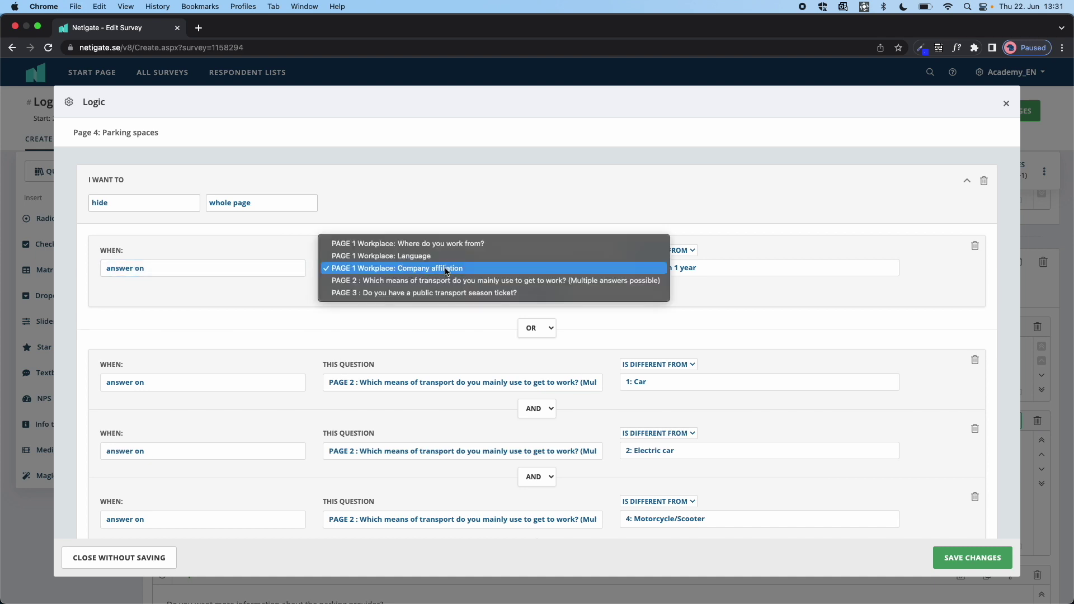
pyautogui.click(473, 272)
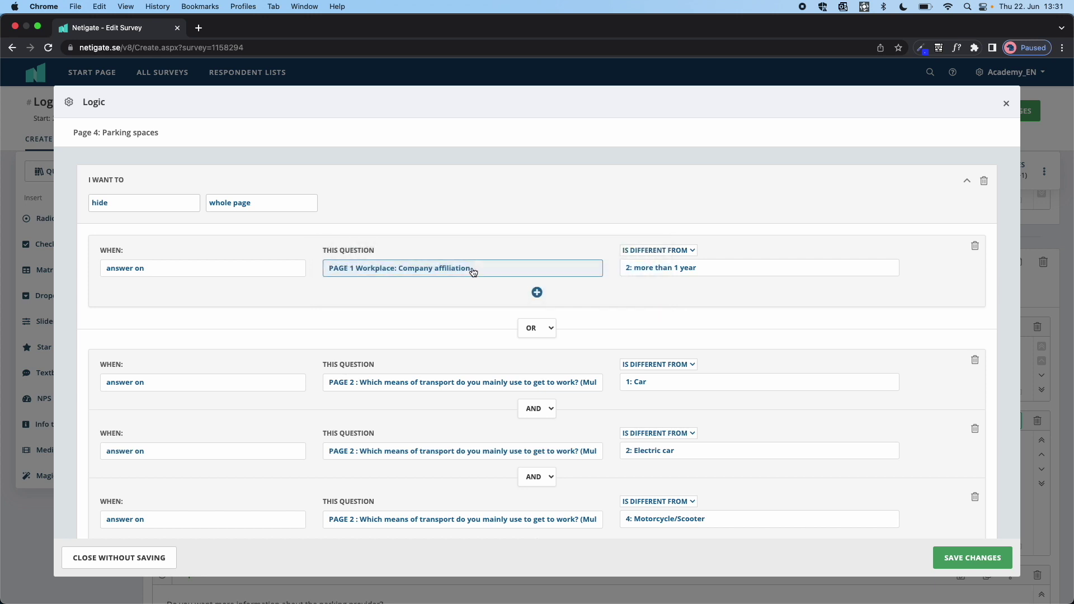
pyautogui.click(652, 254)
pyautogui.click(654, 249)
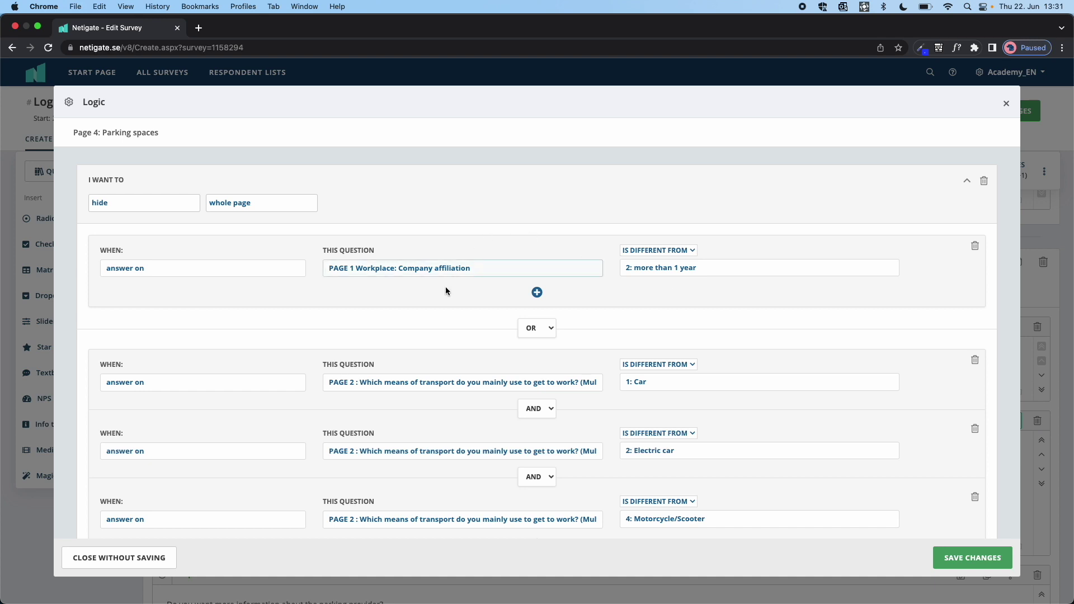
# - Add an empty condition group to the page 4 hide rule, and delete that group again
pyautogui.scroll(-5, 556, 255)
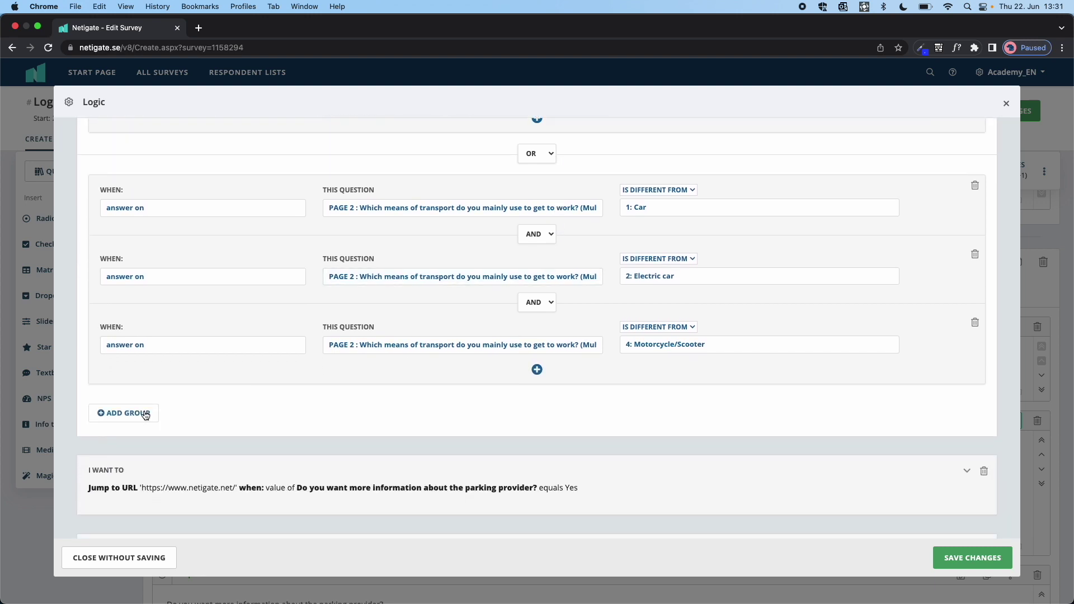
pyautogui.click(111, 414)
pyautogui.scroll(-3, 365, 386)
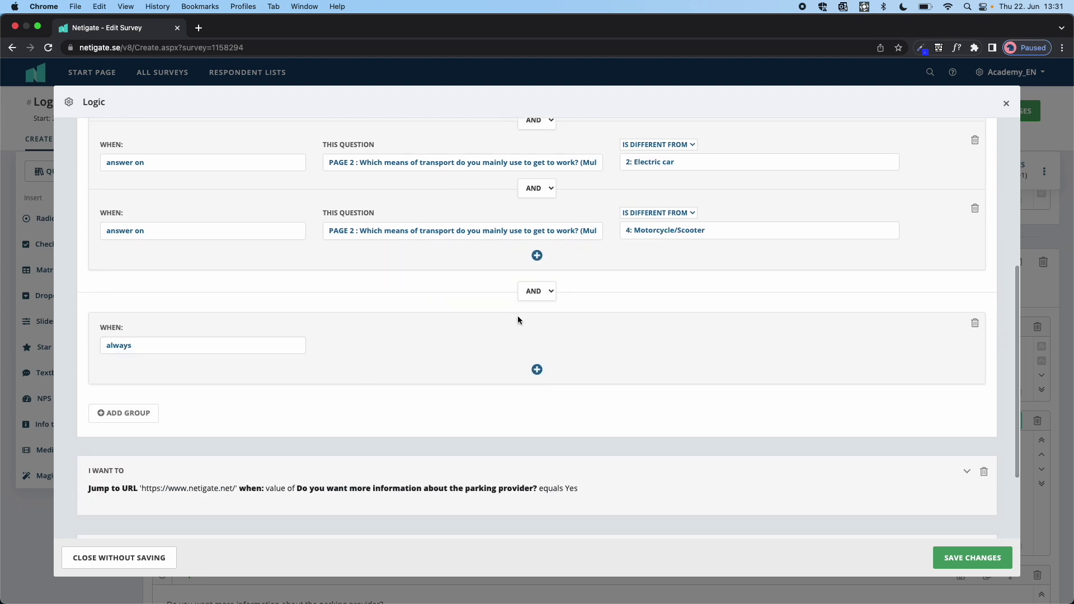
pyautogui.click(974, 324)
# - Review the Car, Electric car and Motorcycle/Scooter conditions, and check the AND/OR connector choices between the two condition groups
pyautogui.scroll(5, 714, 304)
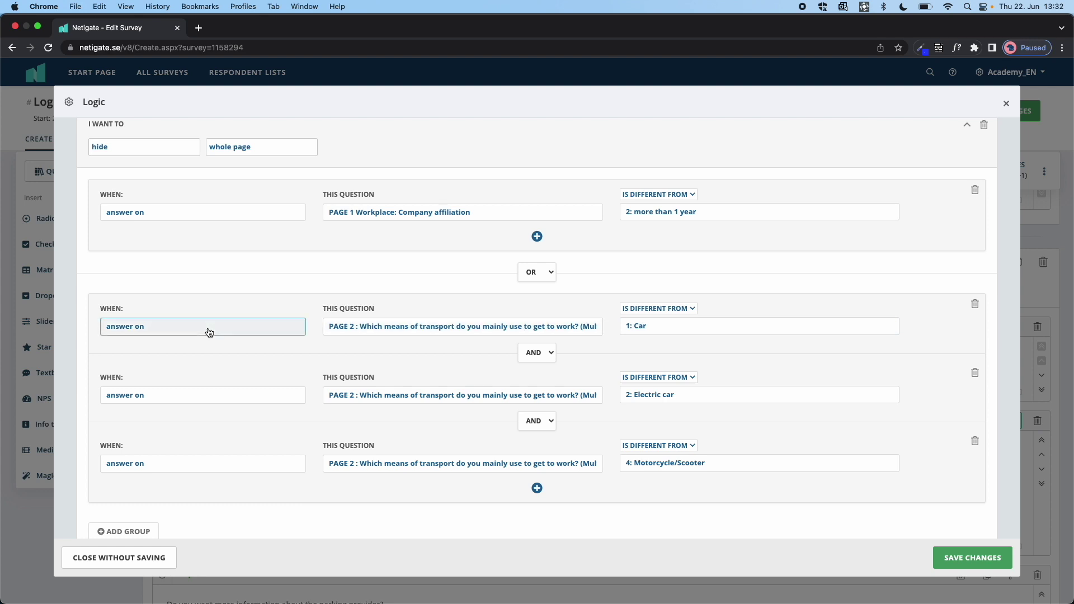
pyautogui.scroll(-1, 207, 330)
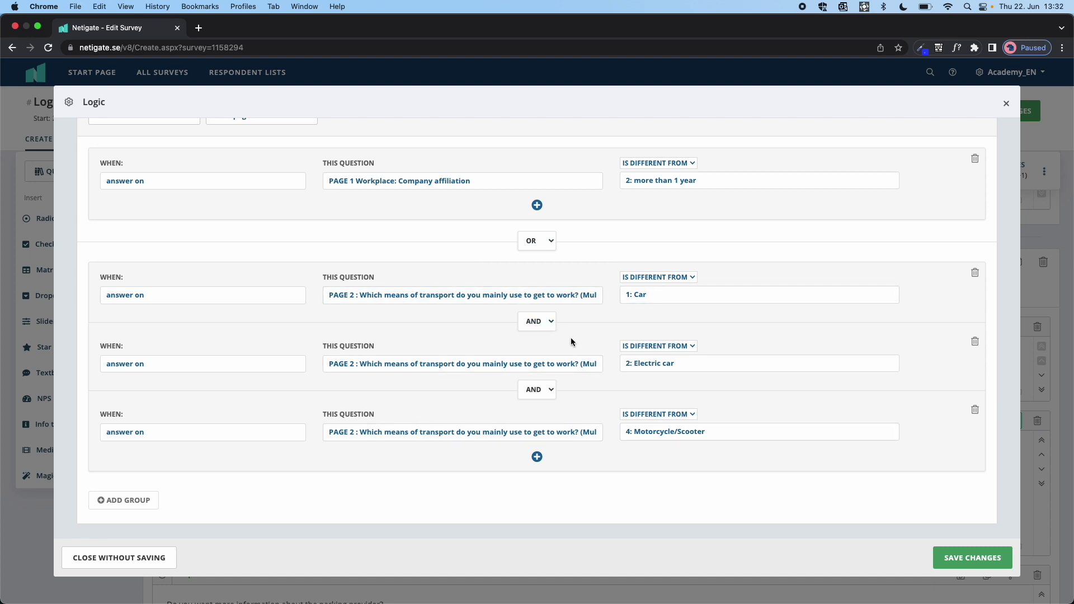
pyautogui.scroll(2, 571, 341)
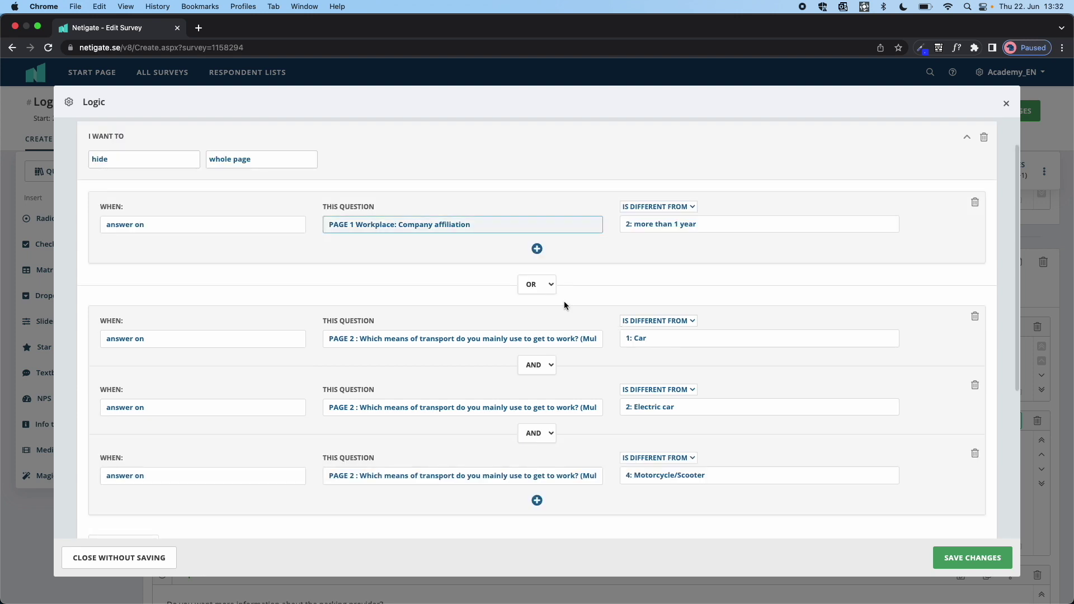
pyautogui.scroll(1, 566, 350)
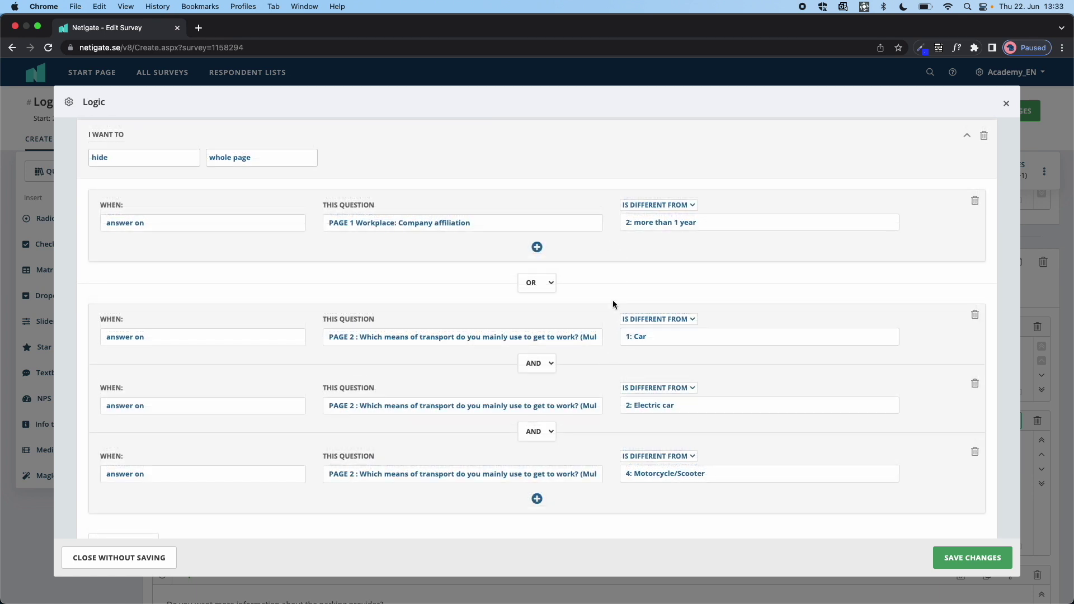
pyautogui.scroll(2, 596, 365)
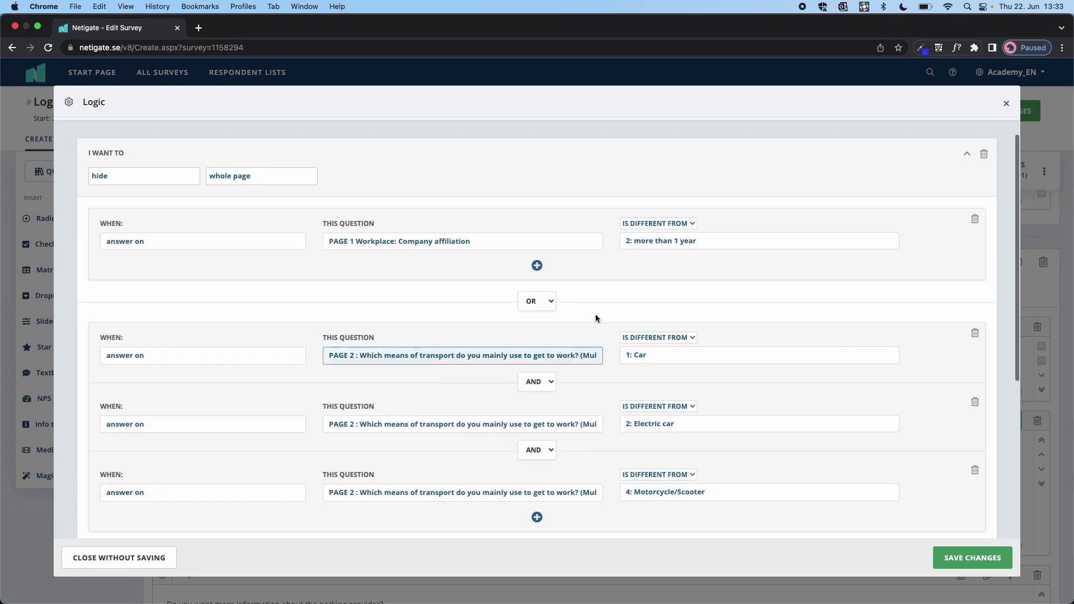
pyautogui.click(549, 303)
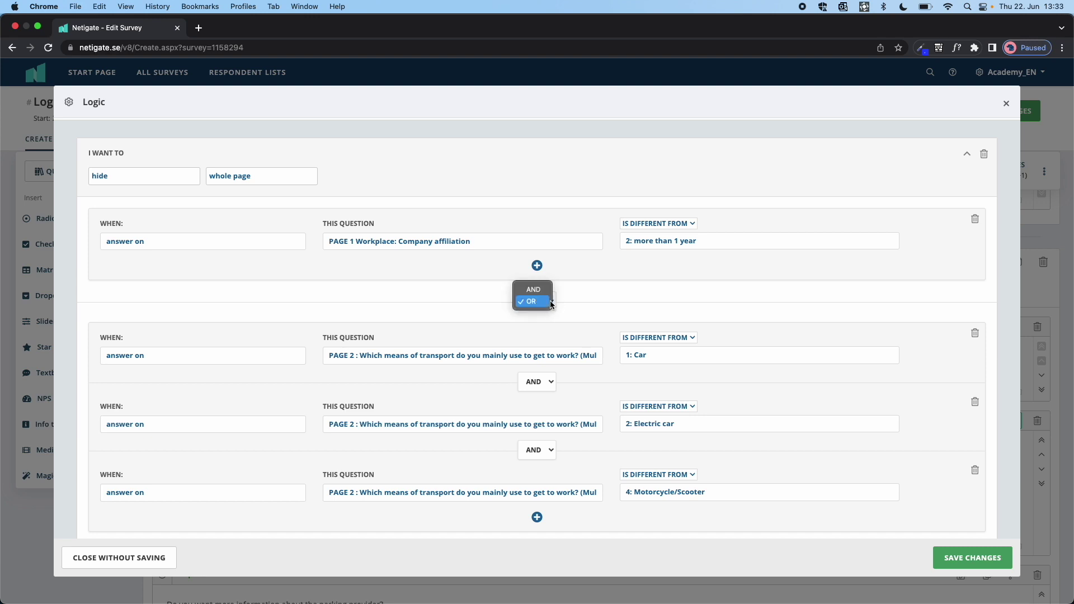
pyautogui.click(585, 317)
# - Look over page 4's jump rules and the hide rule's conditions once more, and close the logic without saving
pyautogui.scroll(-5, 585, 317)
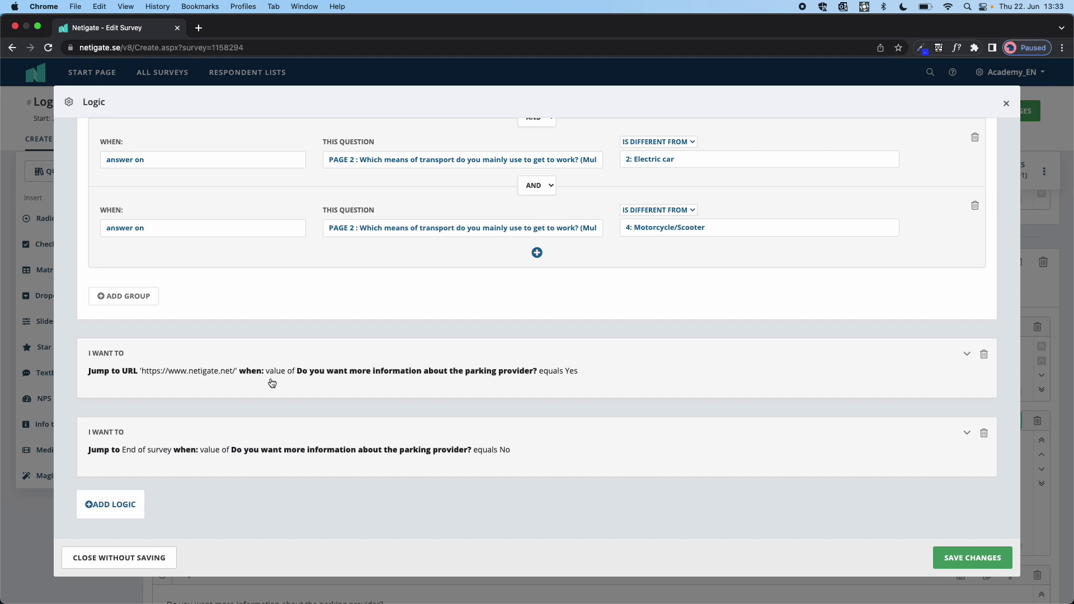
pyautogui.scroll(5, 373, 319)
pyautogui.scroll(-1, 374, 321)
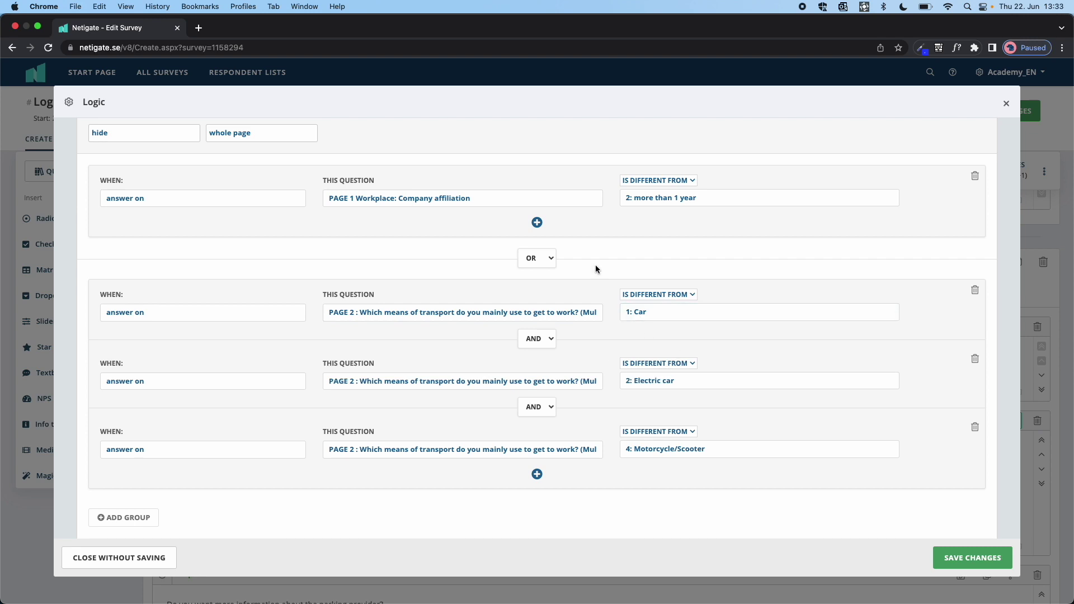
pyautogui.scroll(1, 595, 269)
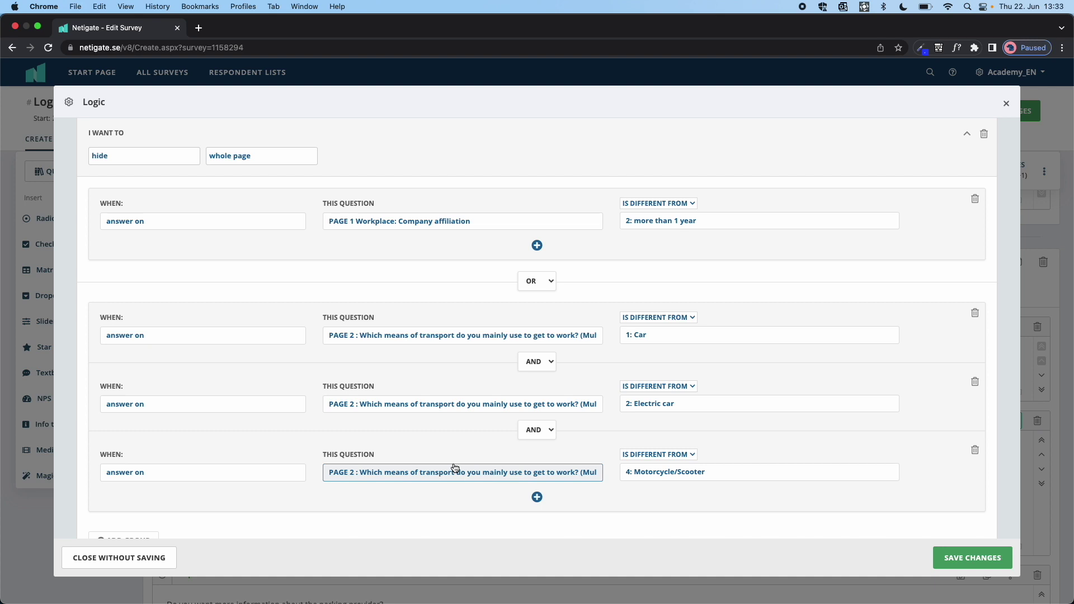
pyautogui.click(1006, 104)
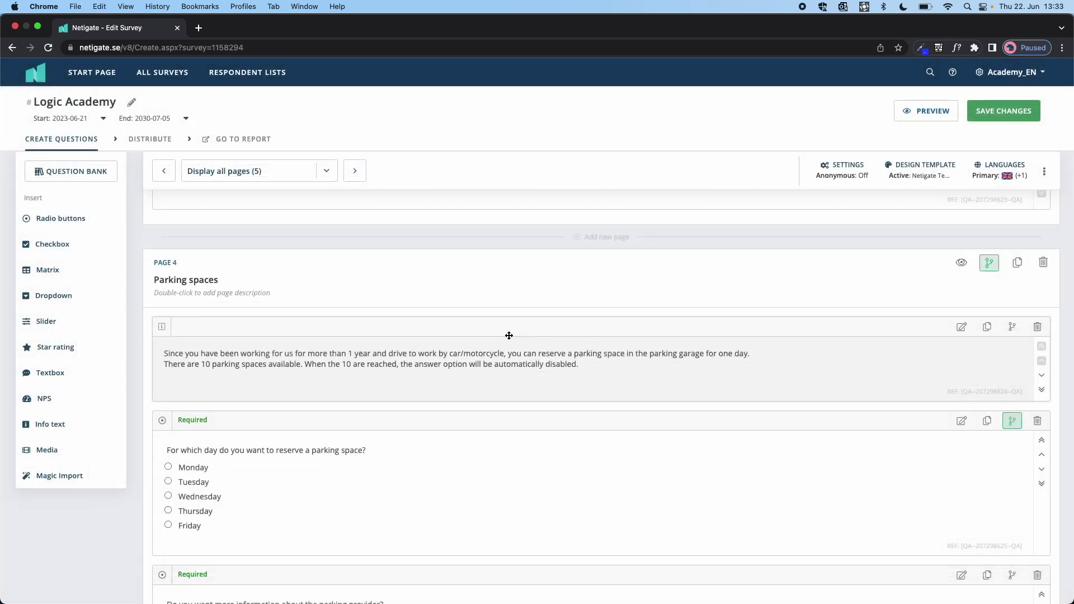
# - Open the logic of the parking day question, expand the Monday rule and check its condition types, keeping "count on"
pyautogui.scroll(-3, 509, 336)
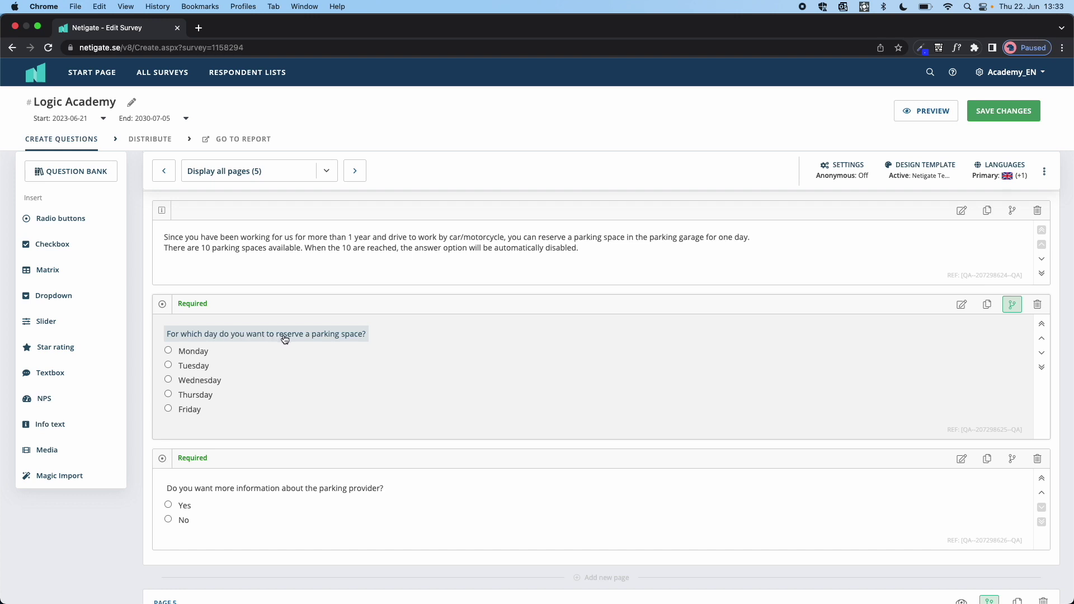
pyautogui.click(1014, 312)
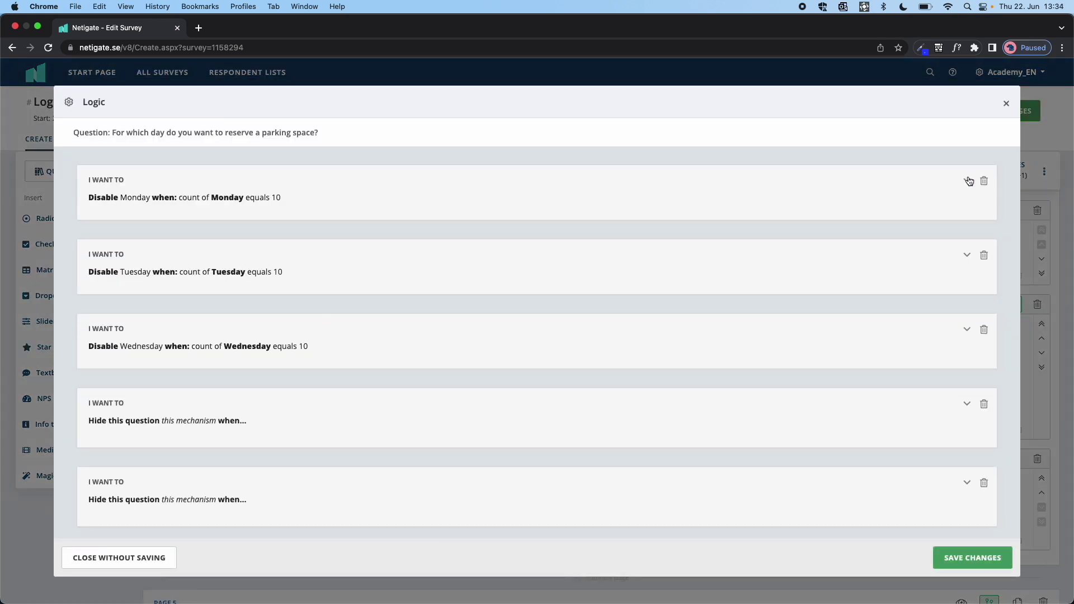
pyautogui.click(966, 180)
pyautogui.click(261, 268)
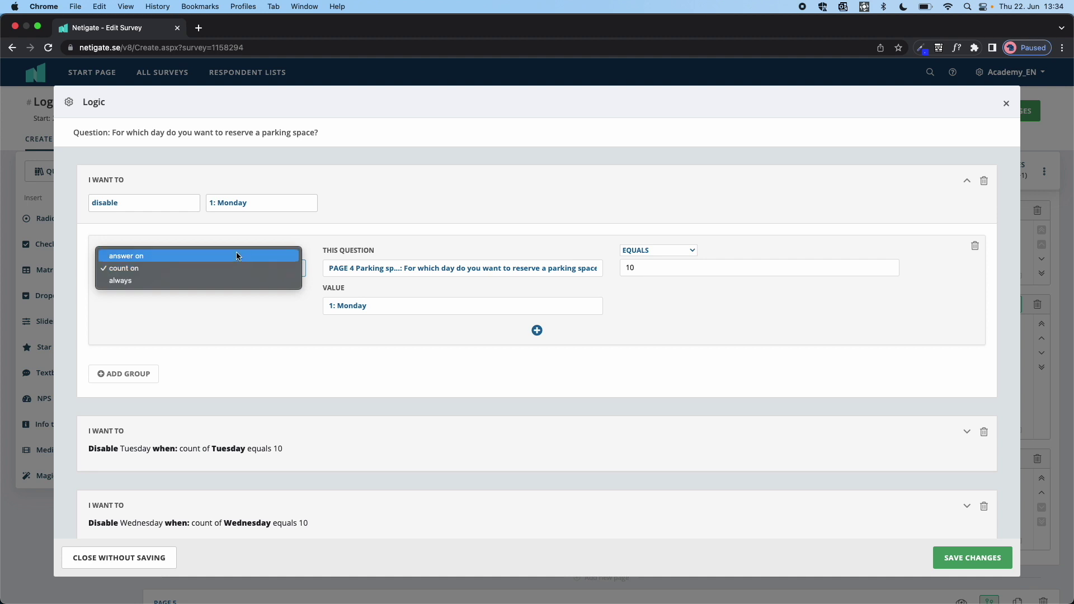
pyautogui.click(142, 273)
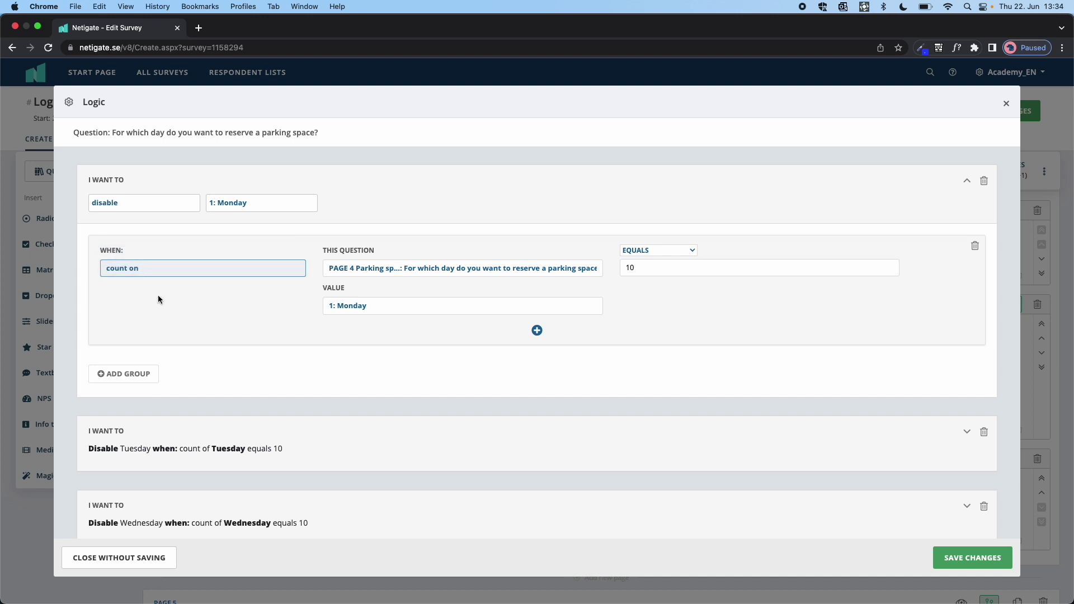
# - Switch the Monday rule's action to hide, and set it back to disable
pyautogui.click(119, 203)
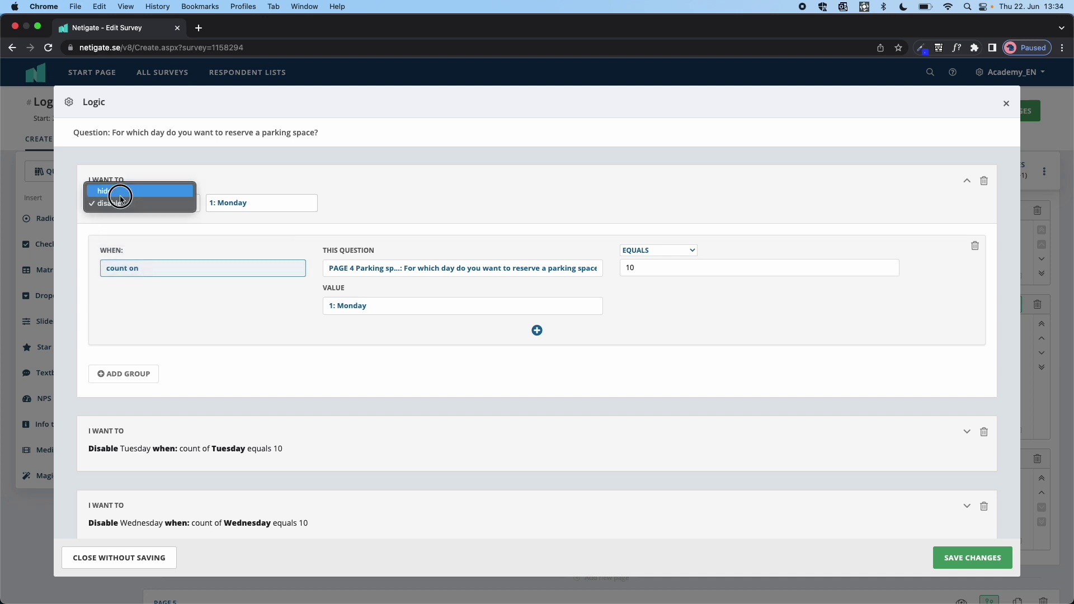
pyautogui.click(112, 191)
pyautogui.click(127, 207)
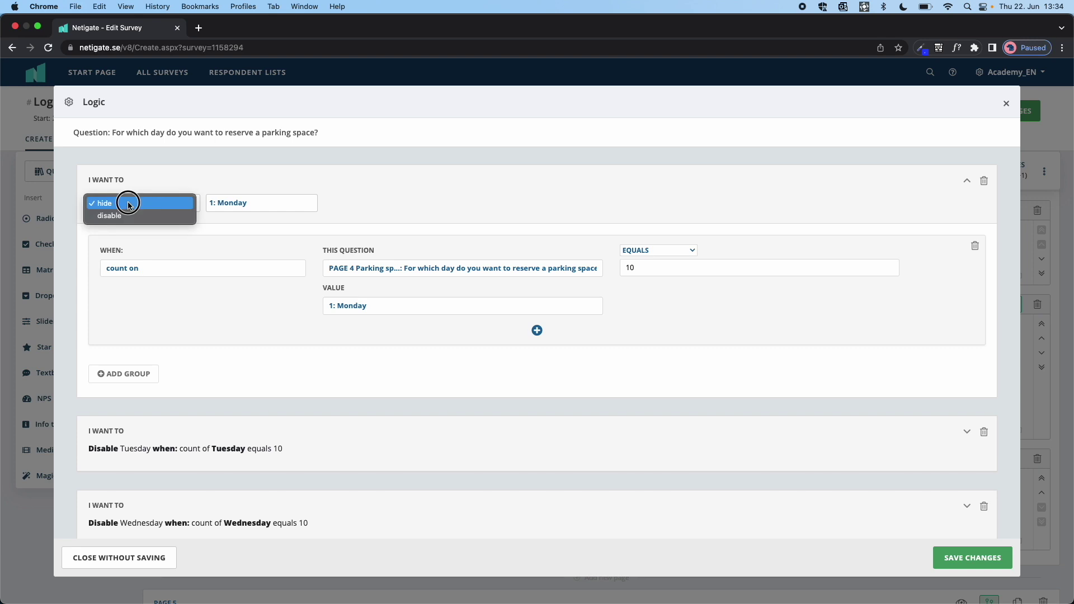
pyautogui.click(133, 216)
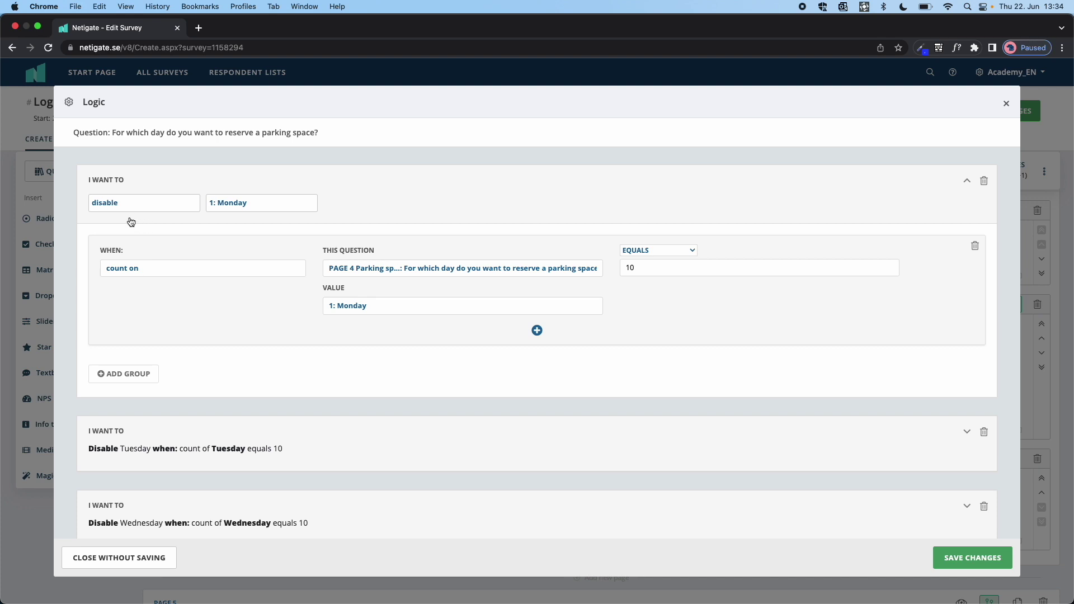
# - Switch the Monday rule's target to the whole question, and set it back to "1: Monday"
pyautogui.click(265, 197)
pyautogui.click(262, 188)
pyautogui.click(301, 205)
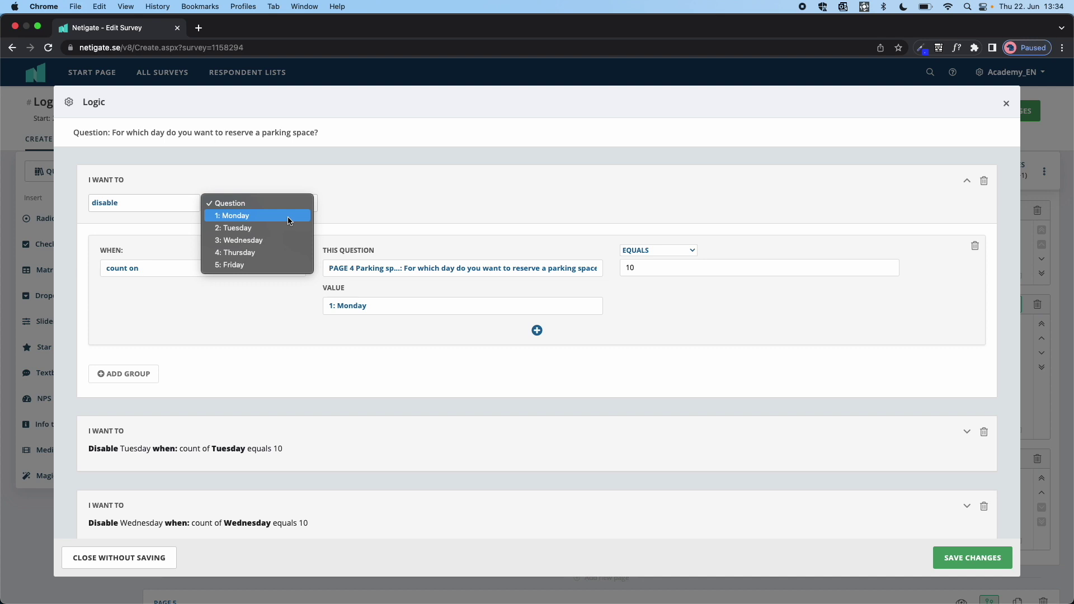
pyautogui.click(289, 221)
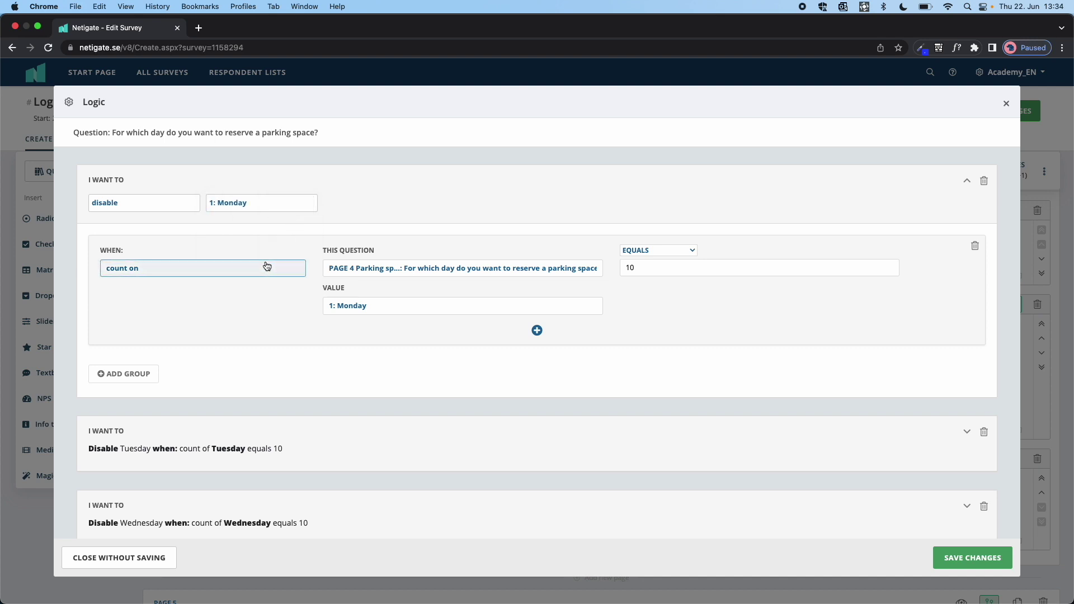
# - Check which questions the Monday rule's count condition can refer to, keep the parking day question, and collapse the rule
pyautogui.click(357, 269)
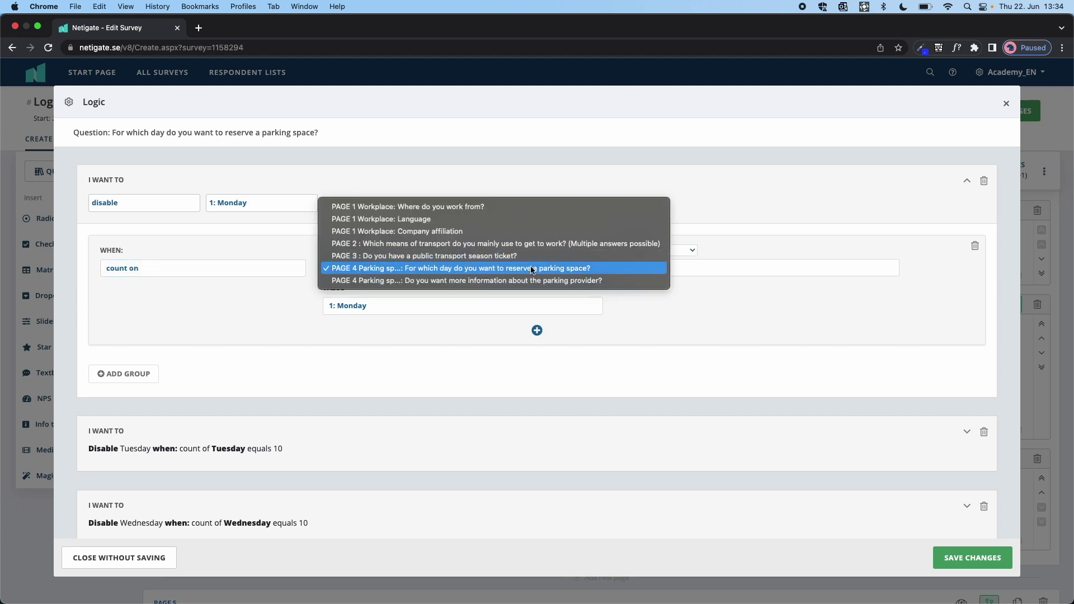
pyautogui.click(593, 269)
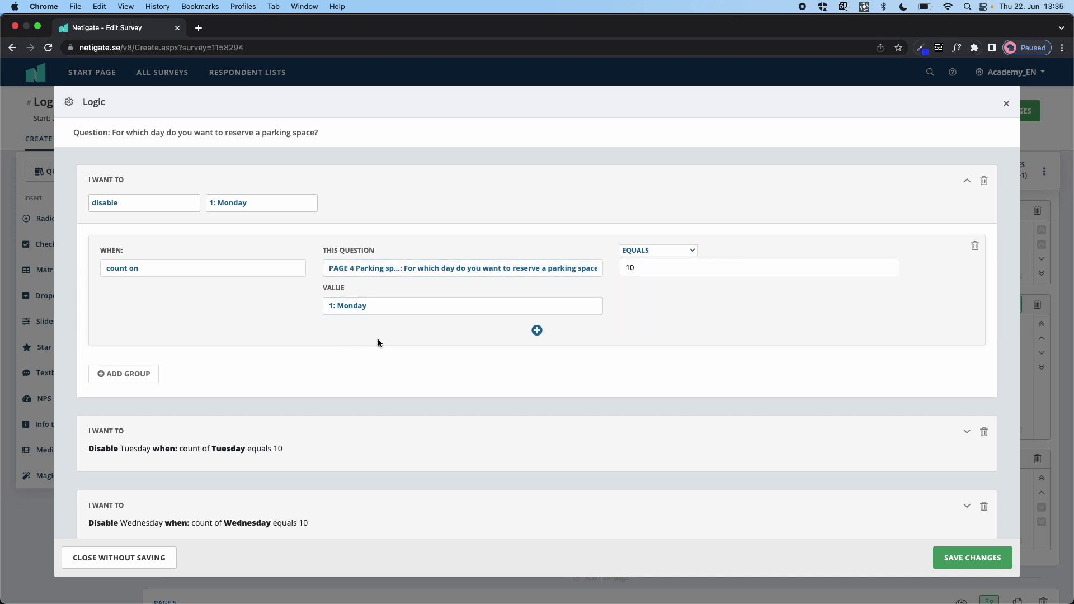
pyautogui.click(967, 180)
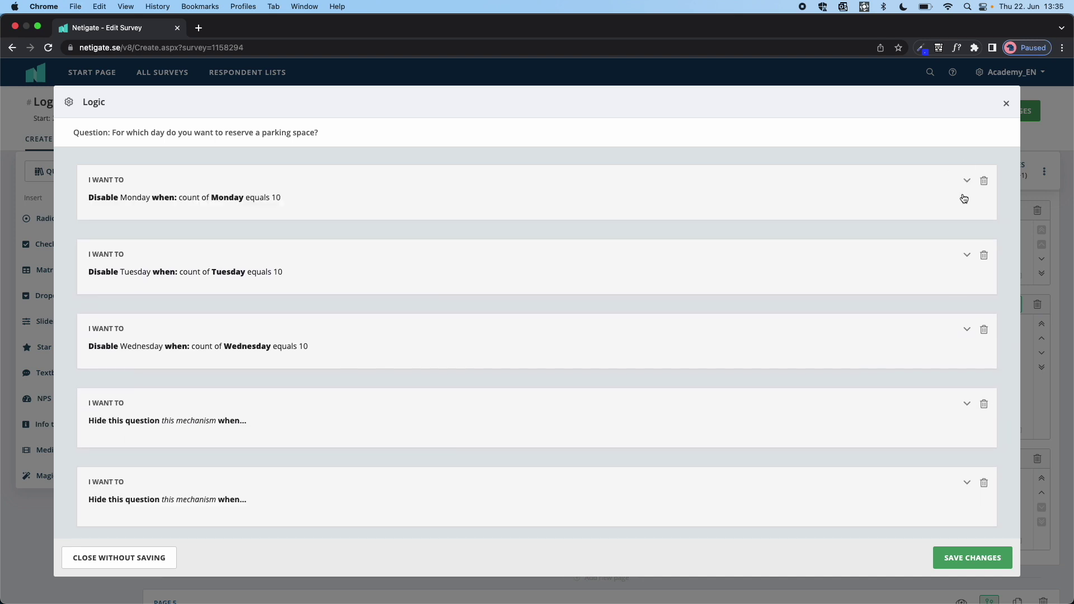
# - Expand and review the Tuesday disable rule, collapse it, and close the question's logic without saving
pyautogui.click(965, 256)
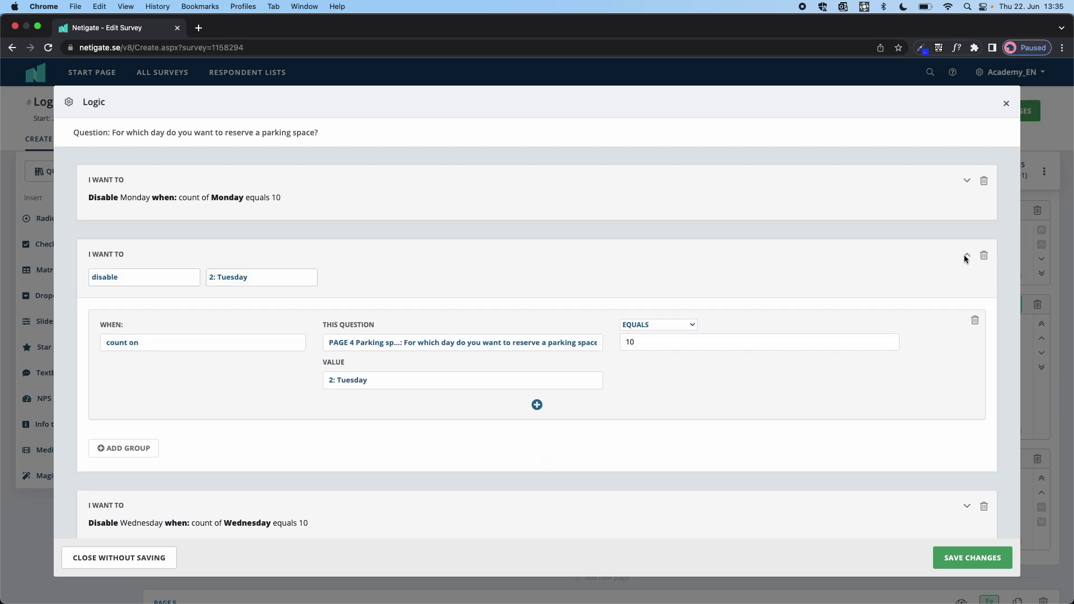
pyautogui.click(966, 255)
pyautogui.click(1005, 106)
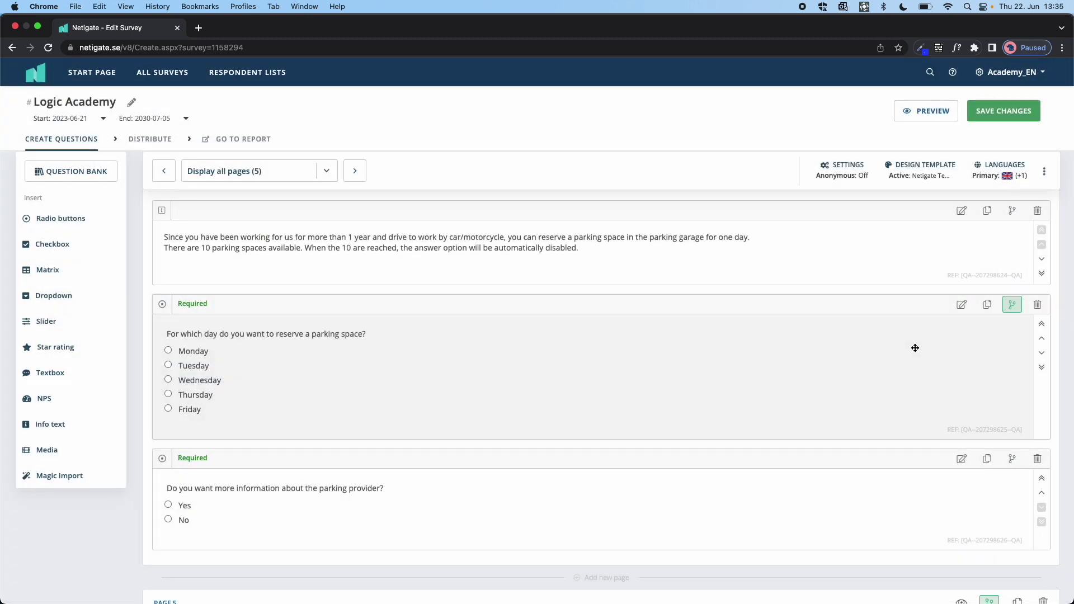
# - Preview the Parking spaces page, check how its booking day options appear to respondents, and close the preview
pyautogui.scroll(3, 915, 348)
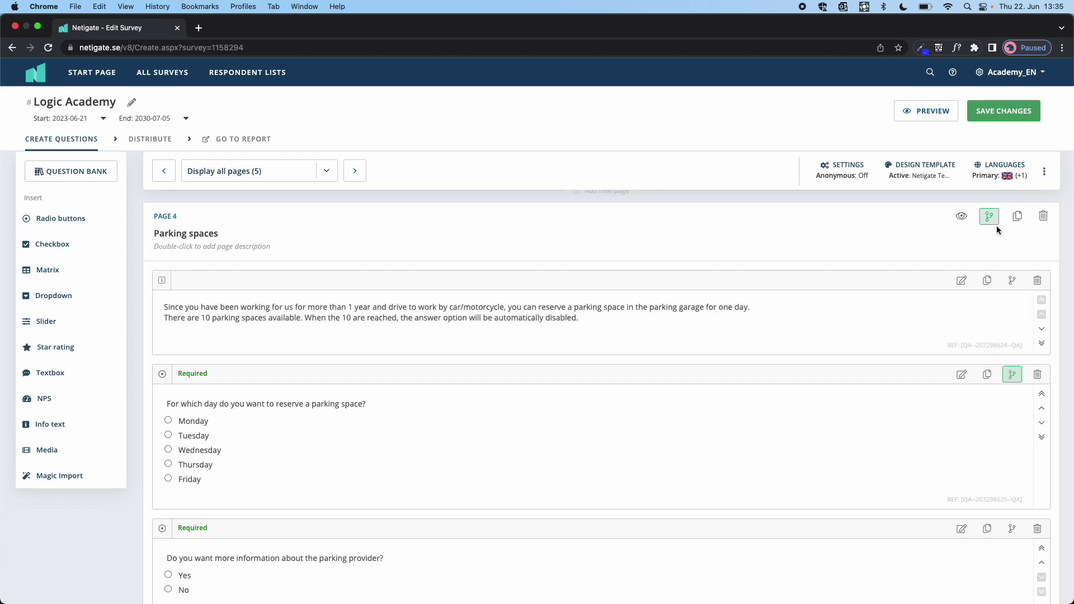
pyautogui.click(961, 216)
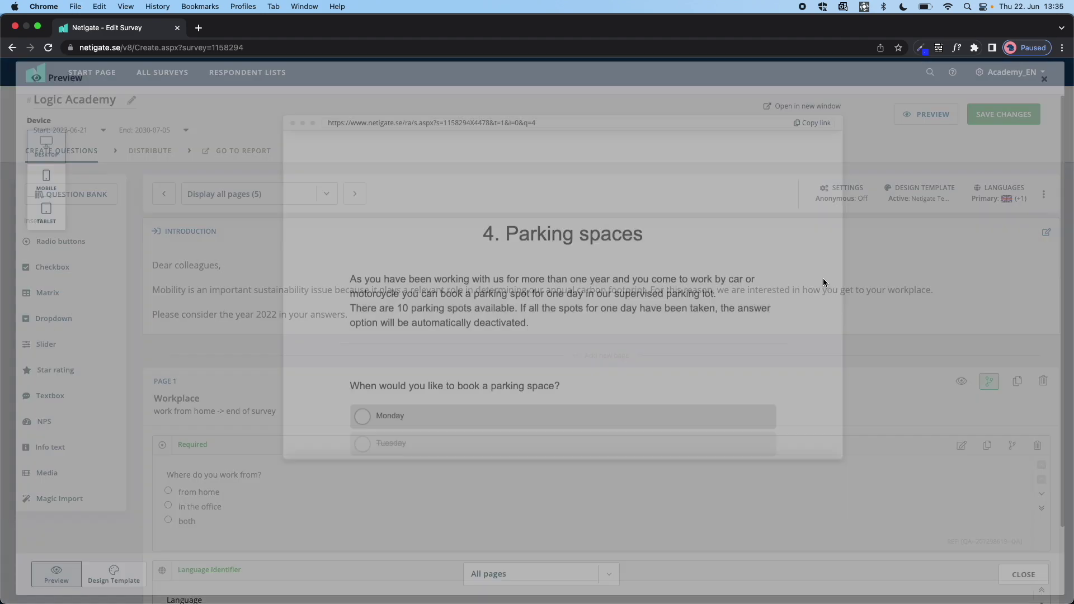
pyautogui.scroll(-5, 642, 323)
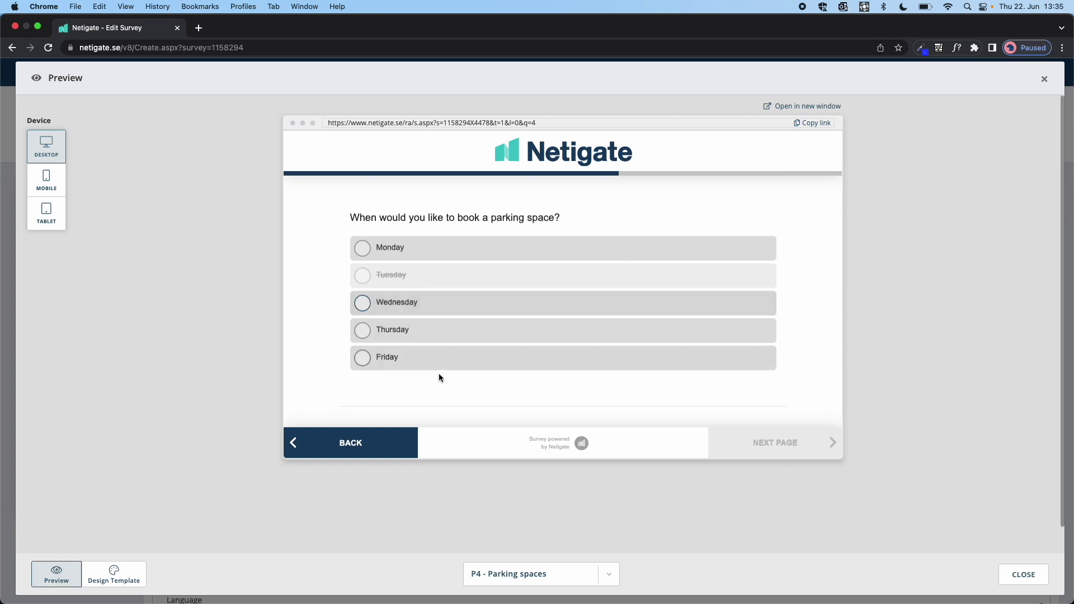
pyautogui.scroll(2, 438, 373)
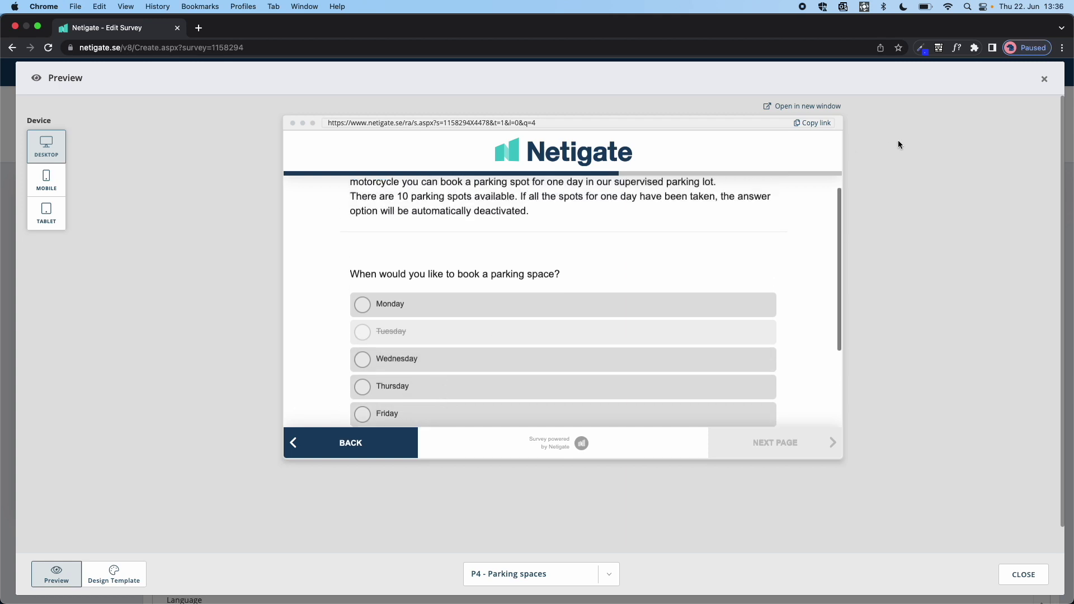
pyautogui.click(1043, 80)
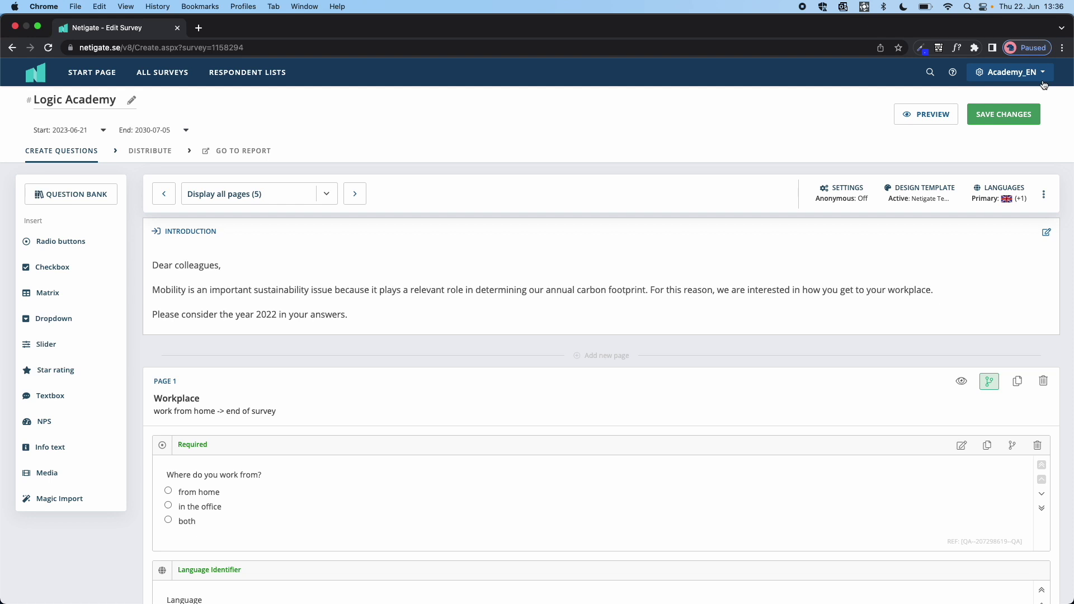
# - Find the parking provider question on page 4, open the page's logic, and expand the jump rules for its No and Yes answers
pyautogui.scroll(-10, 849, 327)
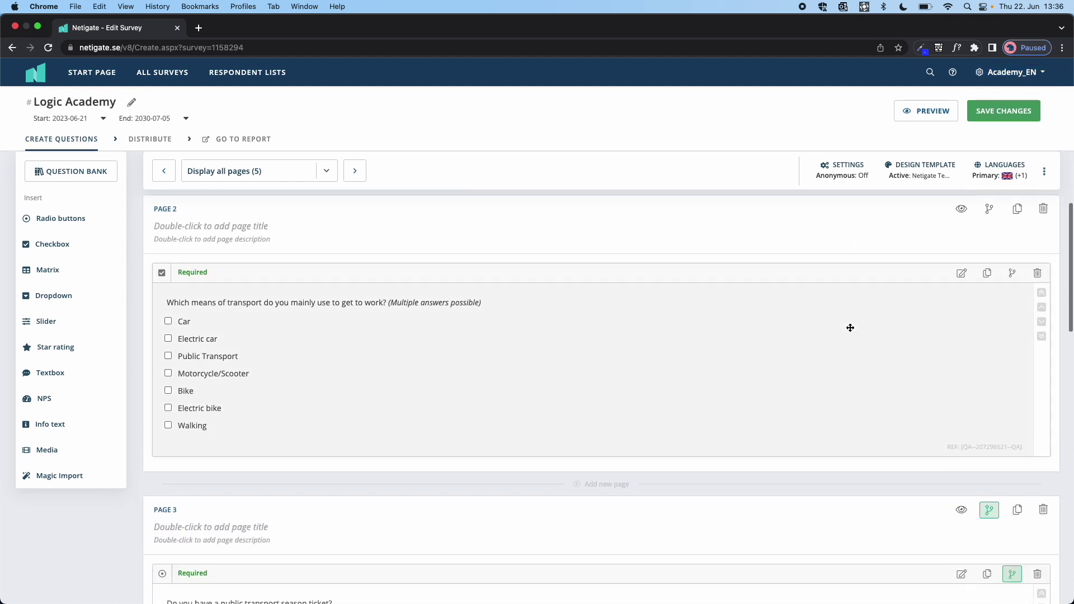
pyautogui.scroll(-10, 849, 326)
pyautogui.scroll(-2, 849, 326)
pyautogui.scroll(3, 849, 327)
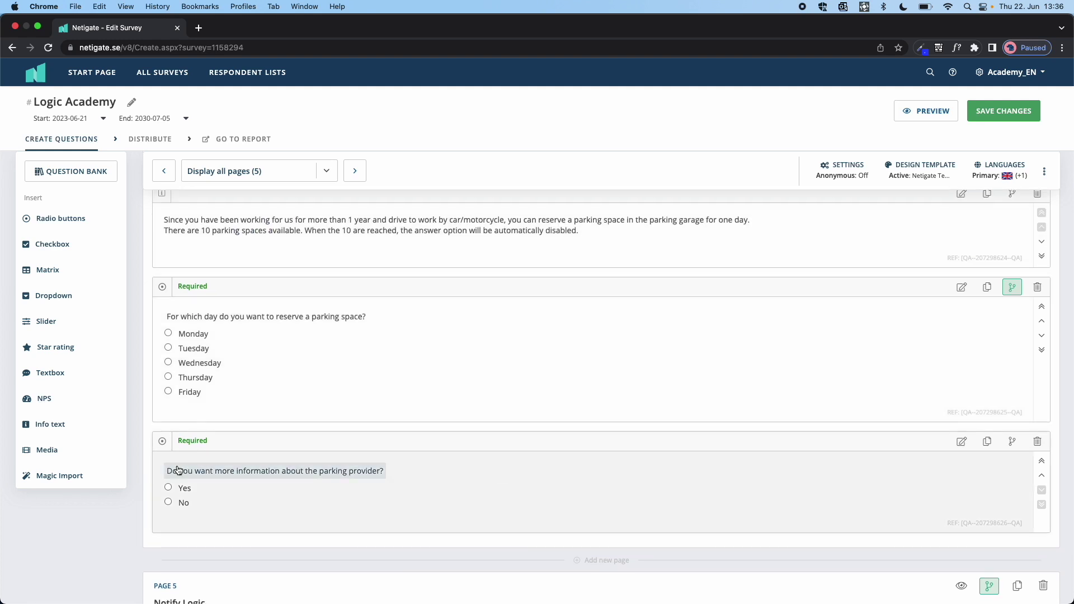
pyautogui.scroll(-1, 170, 472)
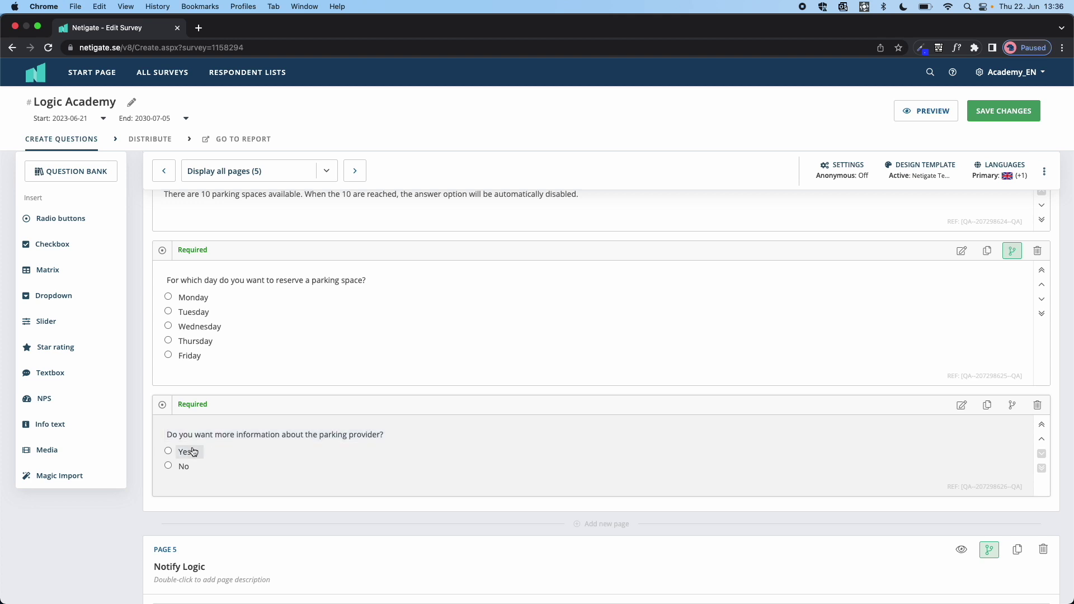
pyautogui.scroll(3, 227, 402)
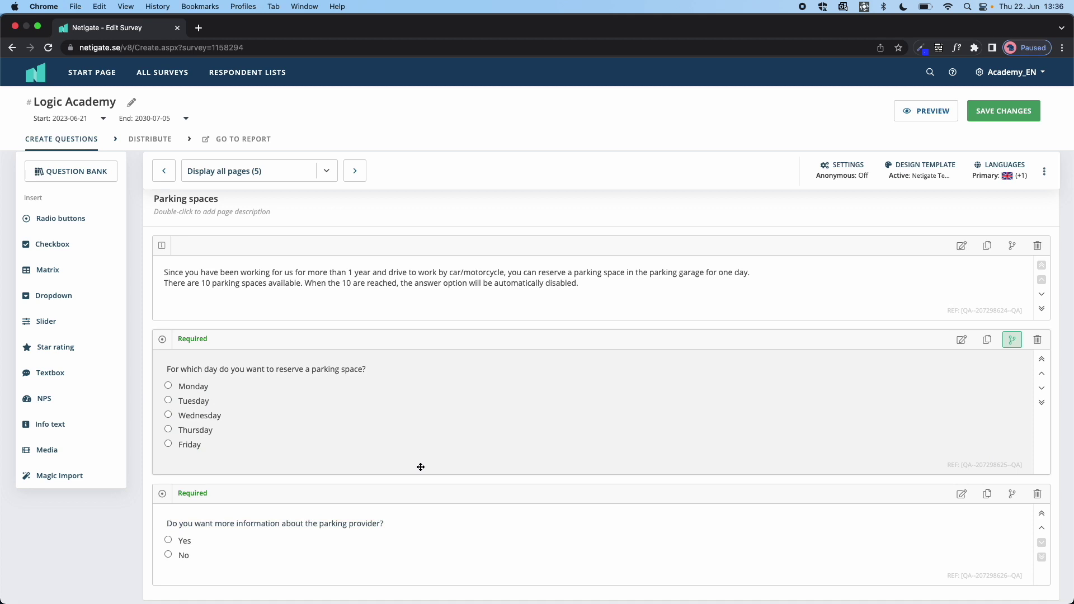
pyautogui.scroll(2, 421, 467)
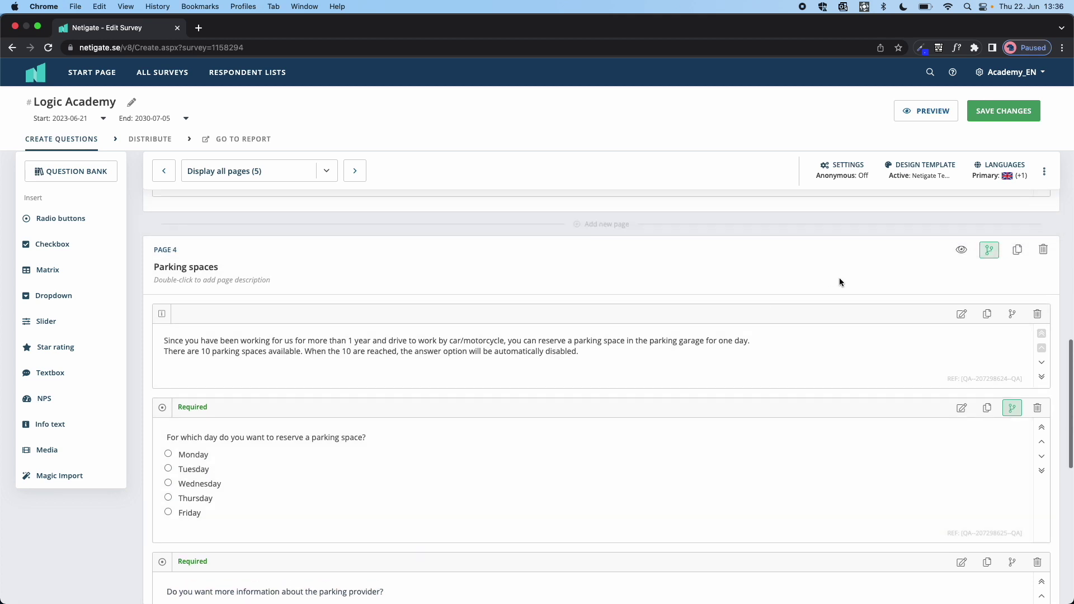
pyautogui.click(989, 256)
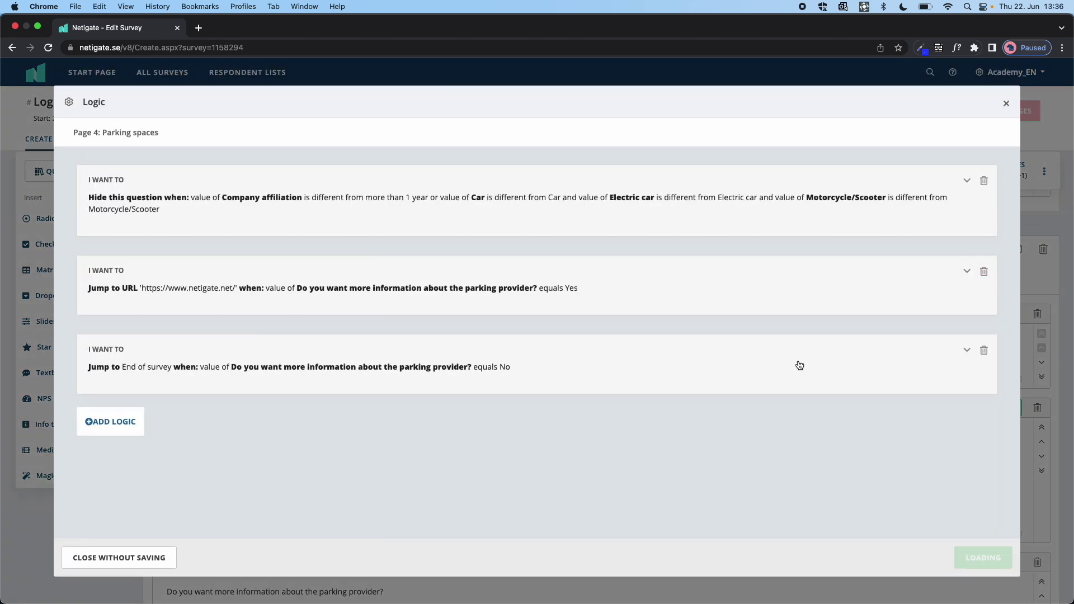
pyautogui.click(968, 352)
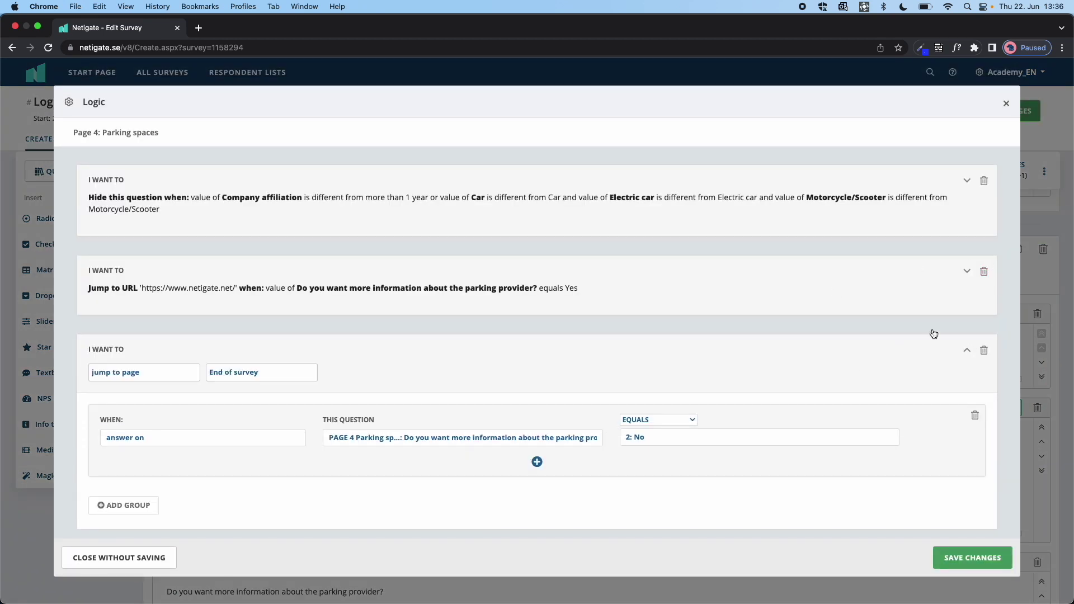
pyautogui.click(971, 271)
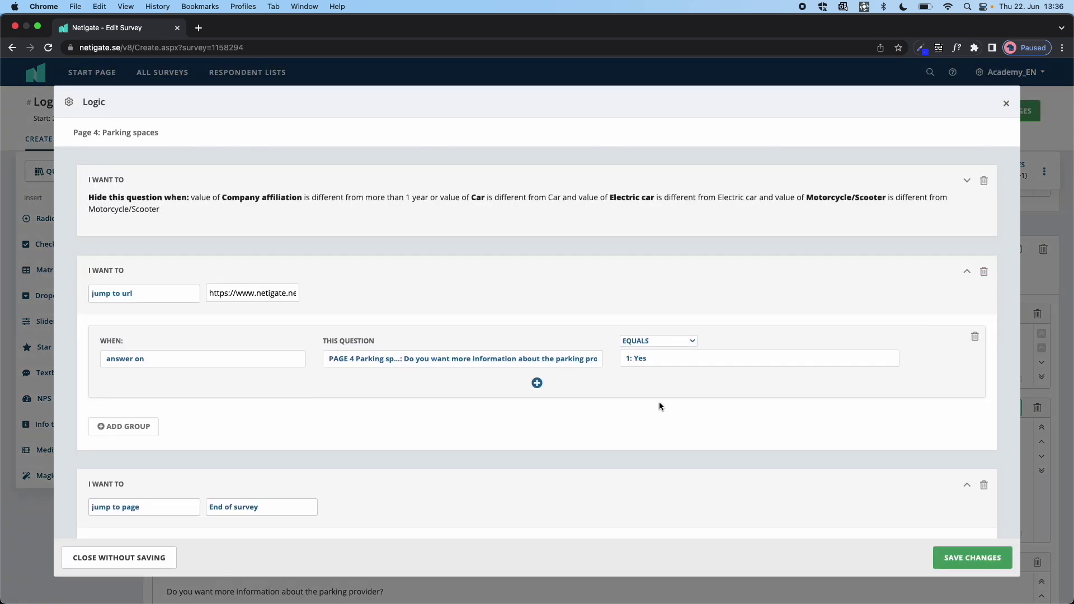
# - Check the available actions for the Yes rule, keep jump to url, review its target URL and condition, and close the logic
pyautogui.click(149, 293)
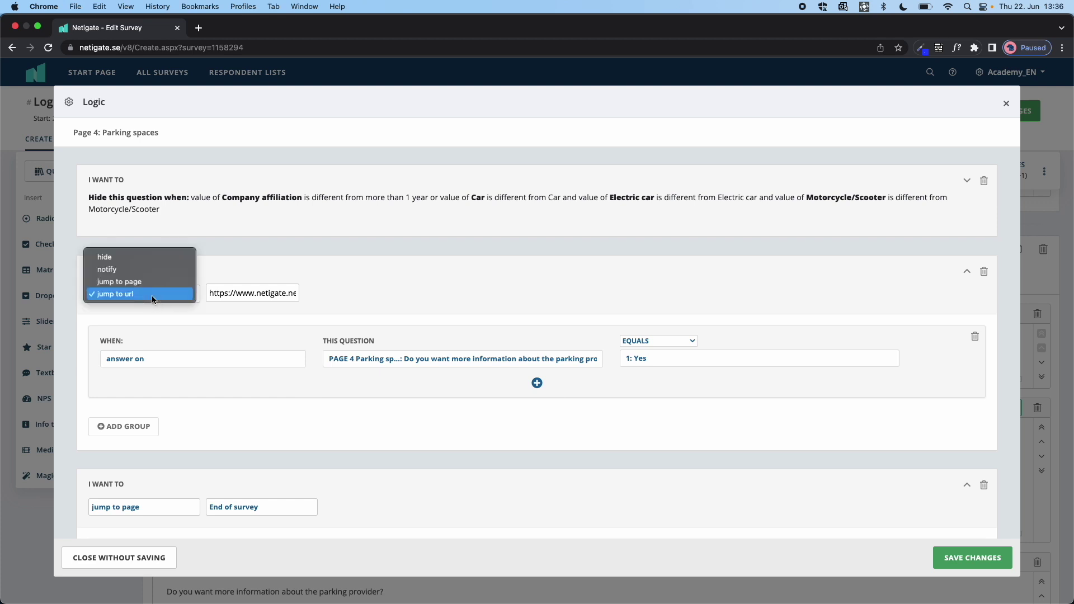
pyautogui.click(149, 293)
pyautogui.moveTo(219, 293); pyautogui.dragTo(331, 296)
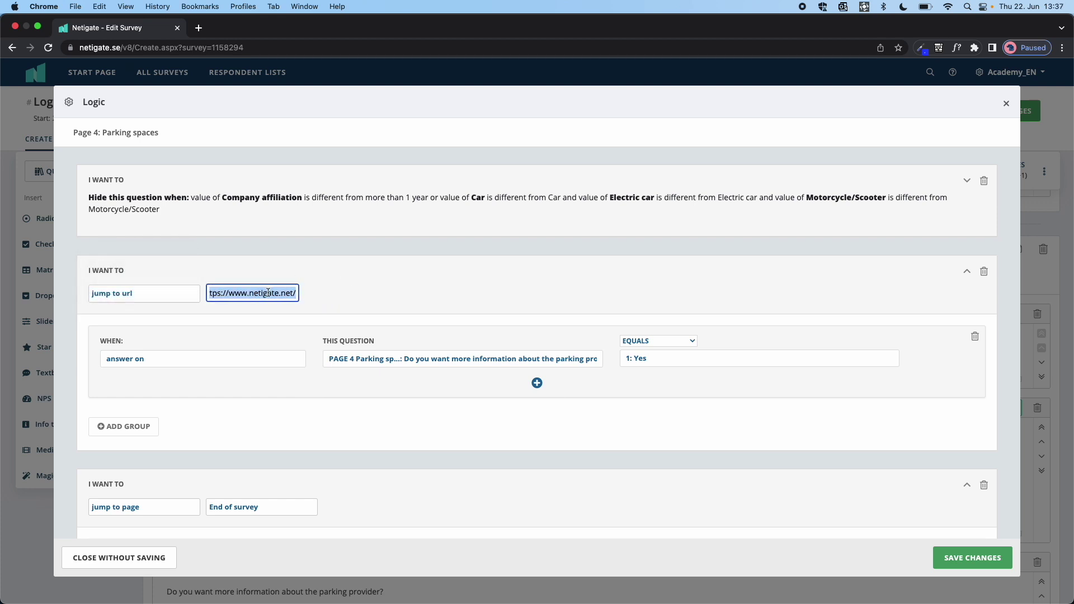
pyautogui.click(325, 305)
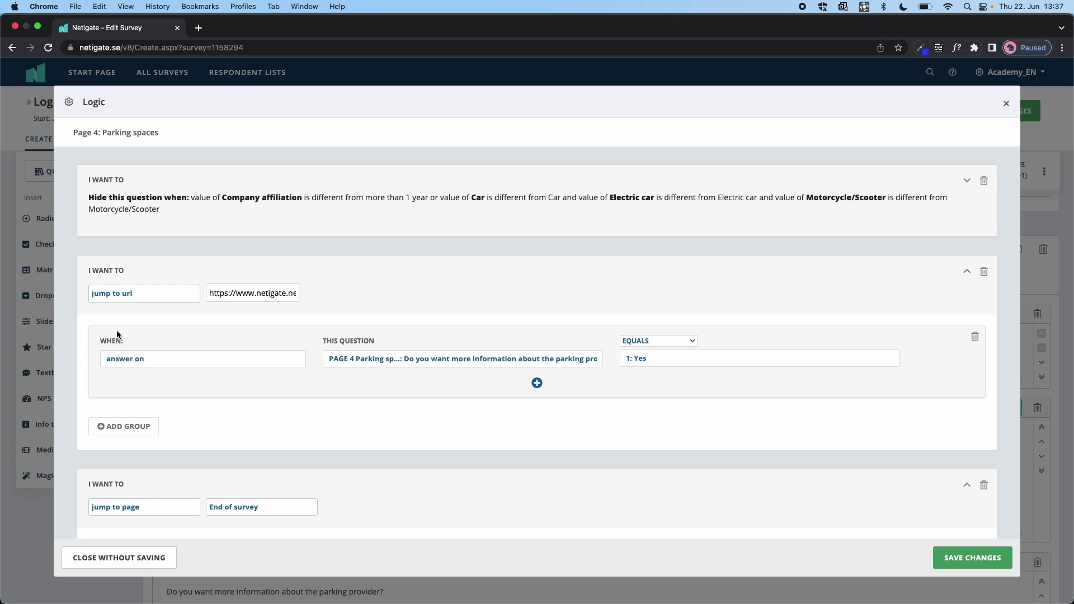
pyautogui.scroll(-1, 149, 367)
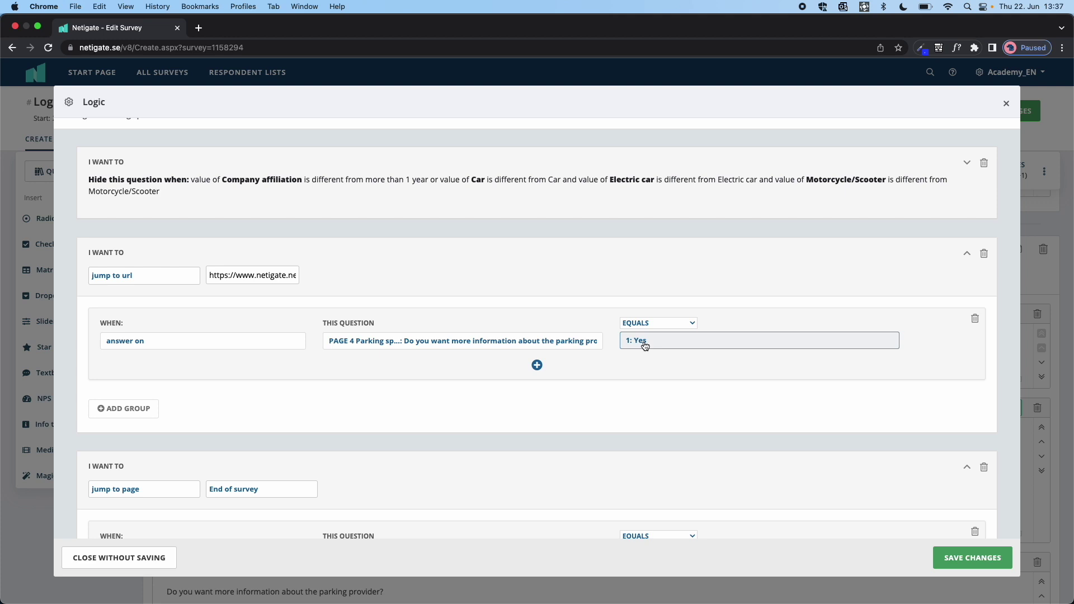
pyautogui.click(1005, 105)
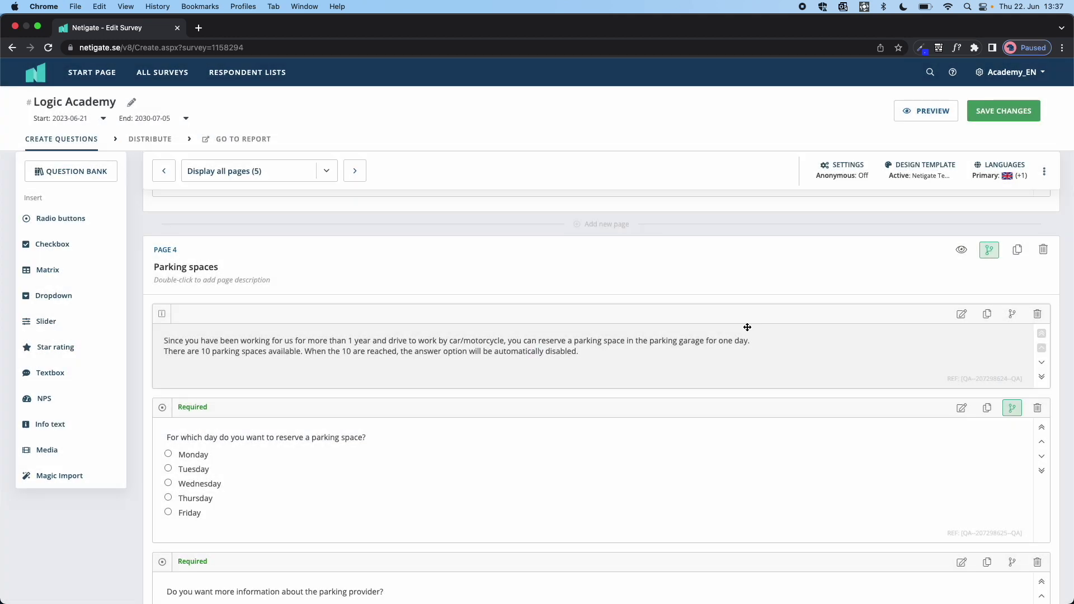
# - Open the logic of page 5, Notify Logic, and expand its notify rule
pyautogui.scroll(-10, 748, 327)
pyautogui.scroll(2, 749, 313)
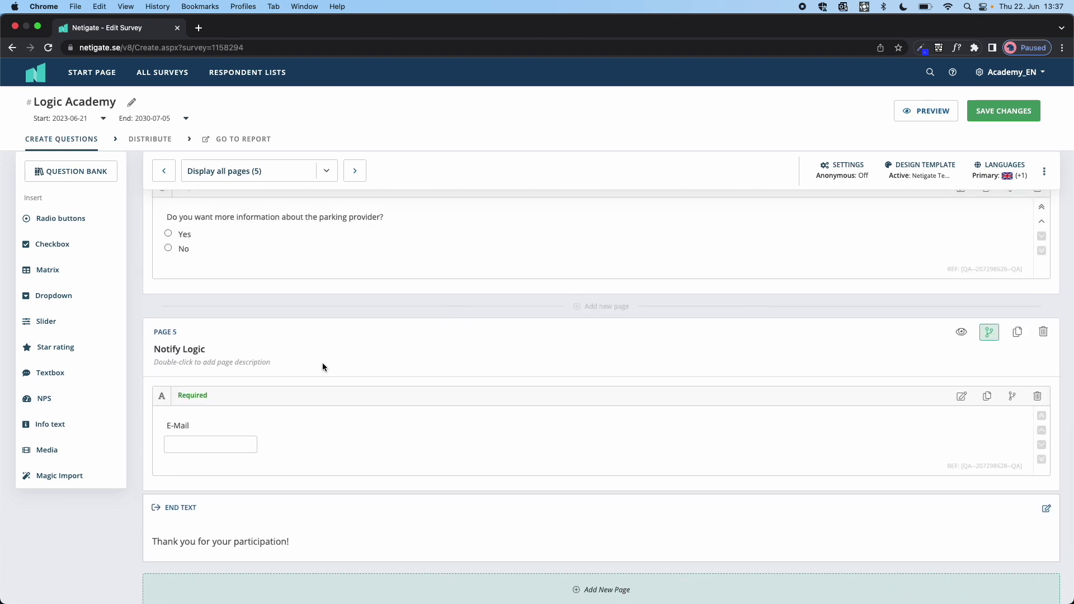
pyautogui.scroll(1, 333, 249)
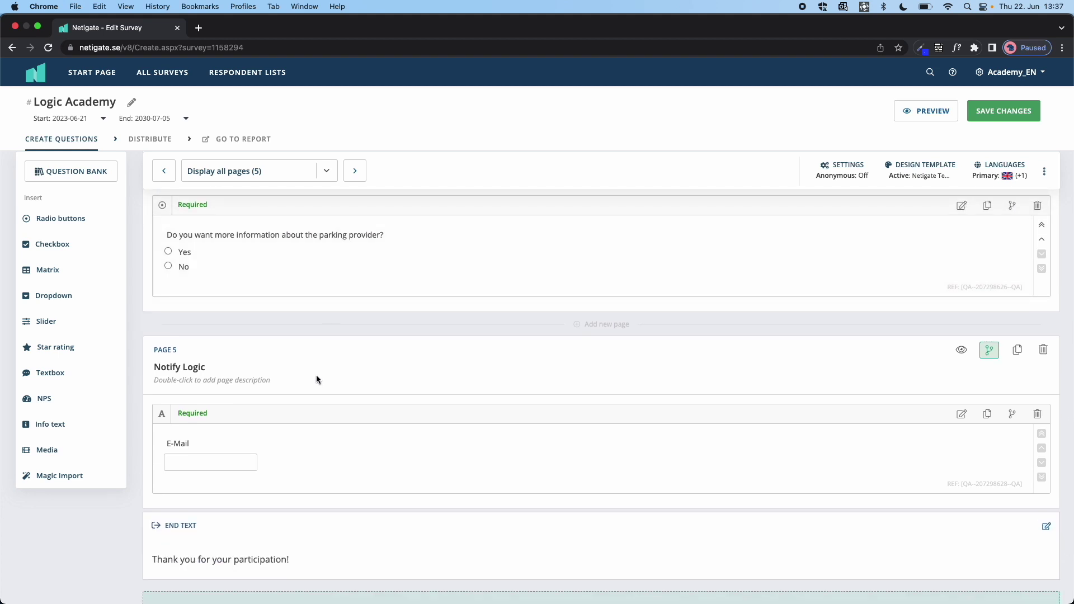
pyautogui.click(992, 348)
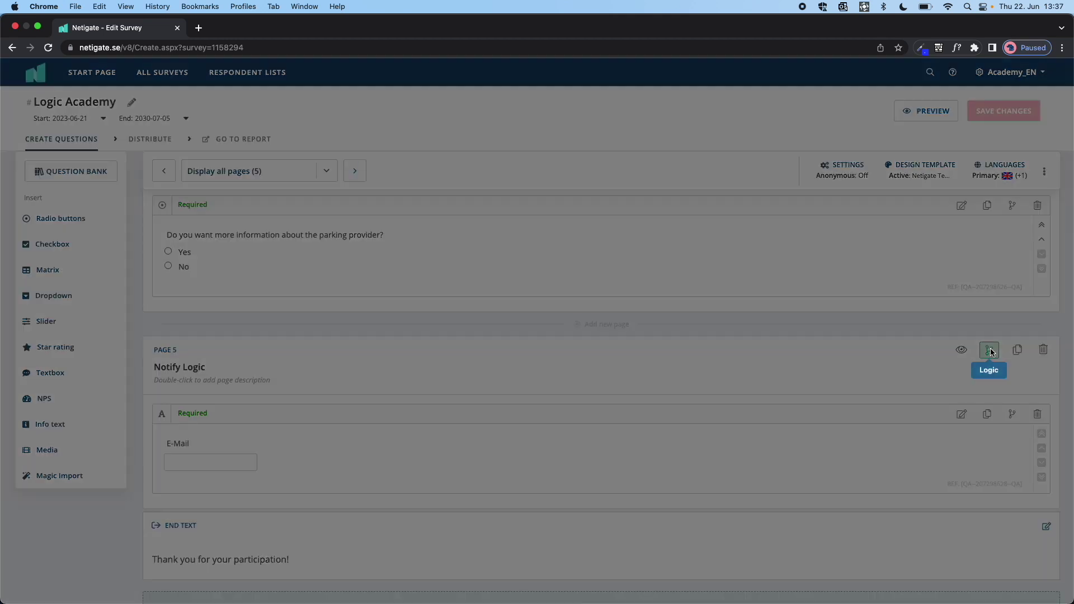
pyautogui.click(967, 181)
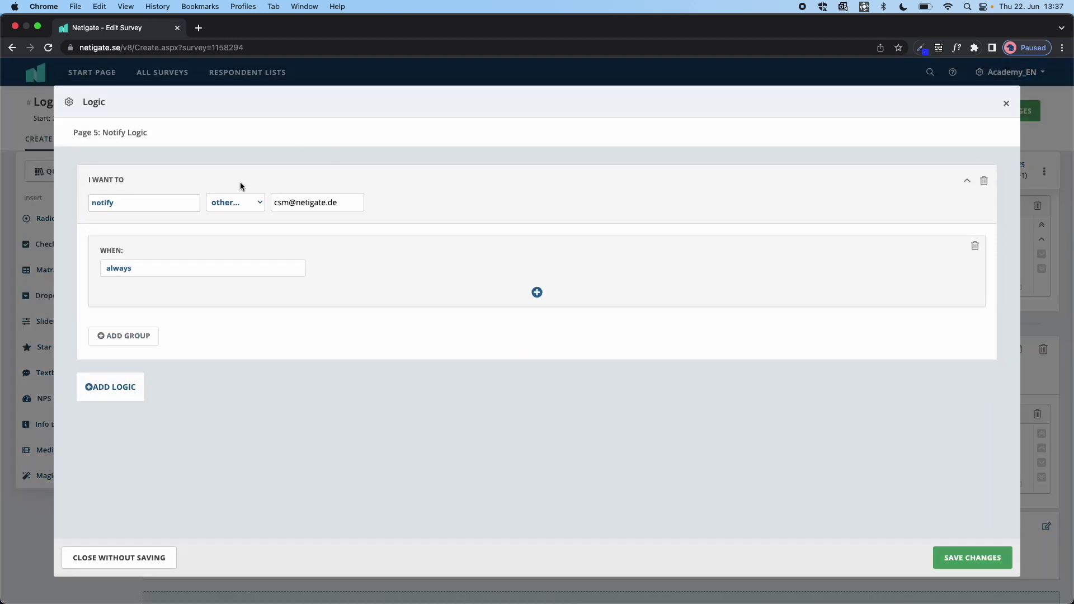
# - Check the notify rule's action options and recipient e-mail field, and close the logic without changes
pyautogui.click(153, 208)
pyautogui.click(155, 208)
pyautogui.moveTo(355, 197); pyautogui.dragTo(260, 205)
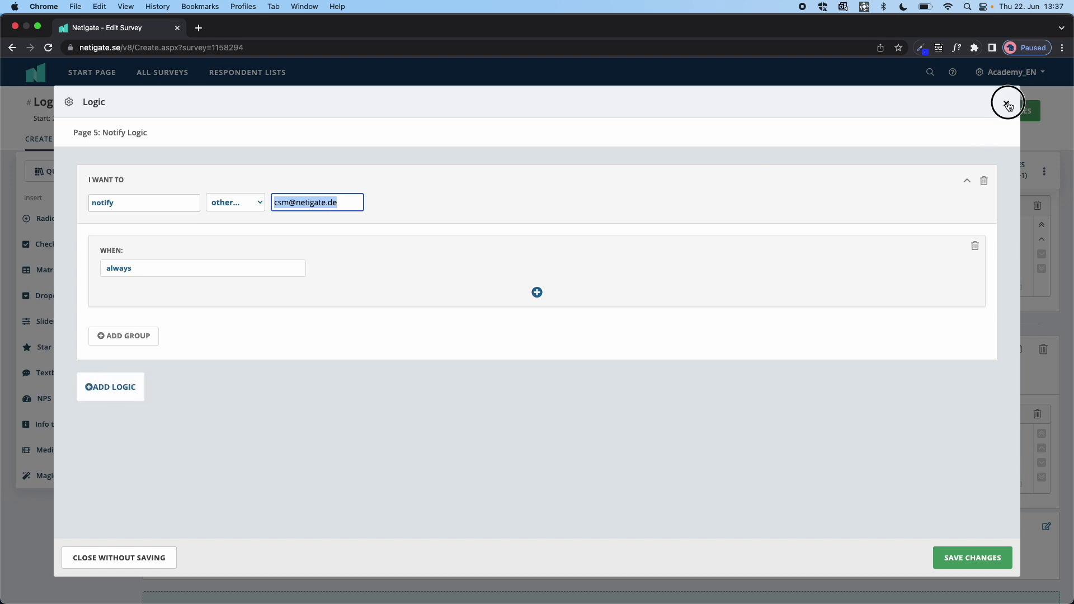
pyautogui.click(1006, 103)
# - Look back over the earlier survey pages, reopen page 5's logic, and expand the notify rule
pyautogui.scroll(20, 823, 361)
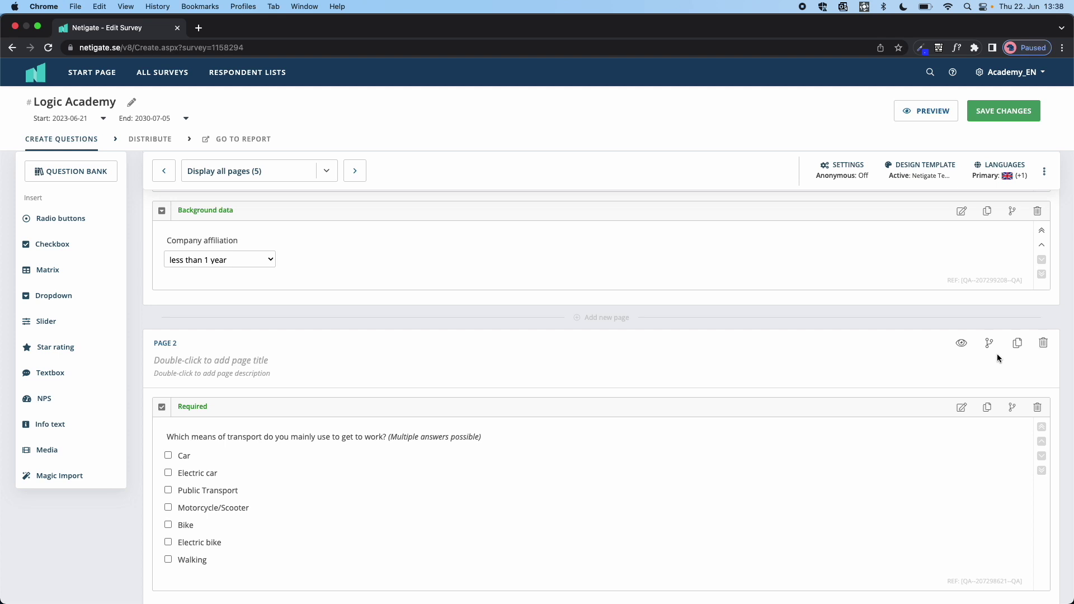
pyautogui.scroll(-15, 920, 456)
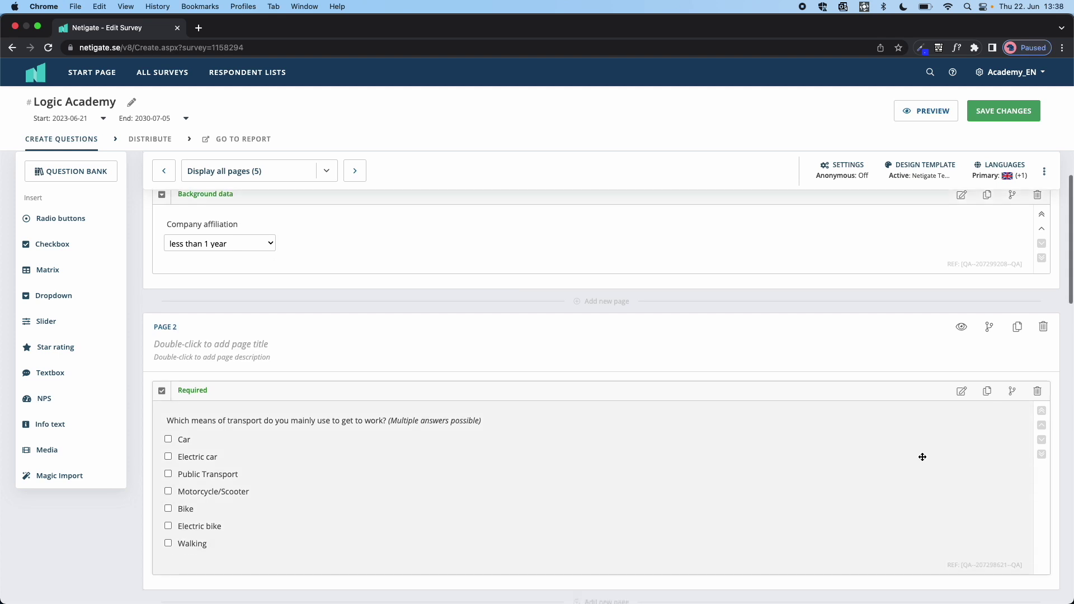
pyautogui.scroll(-10, 922, 457)
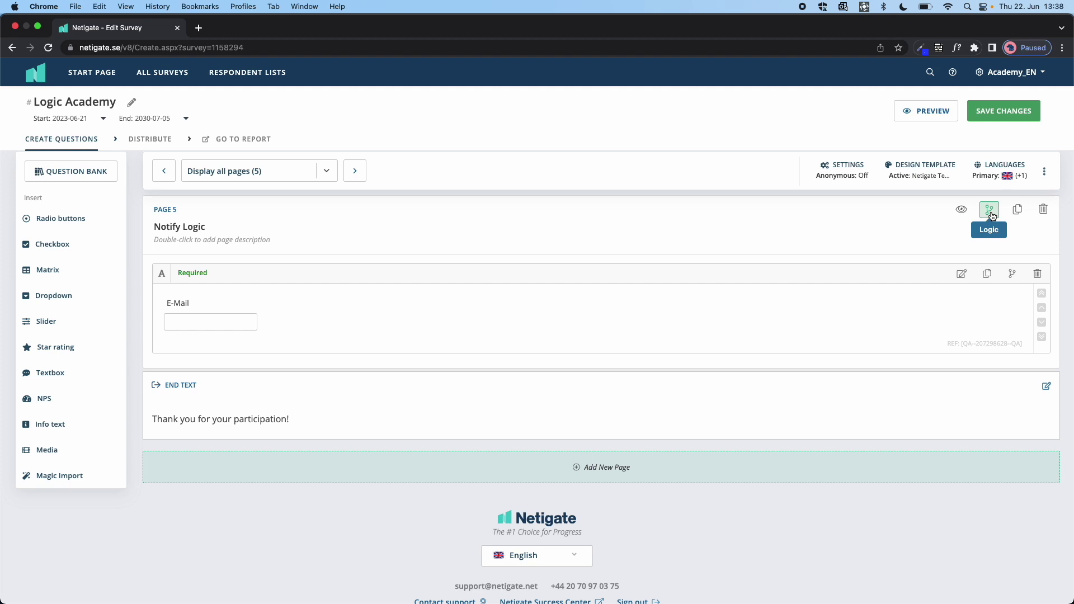
pyautogui.click(990, 211)
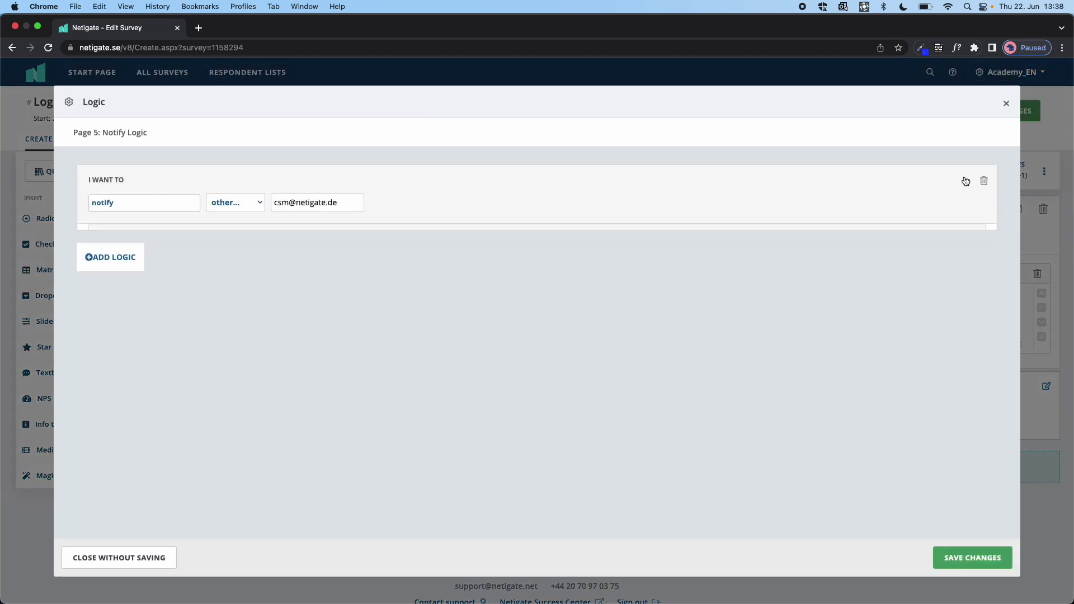
pyautogui.click(966, 181)
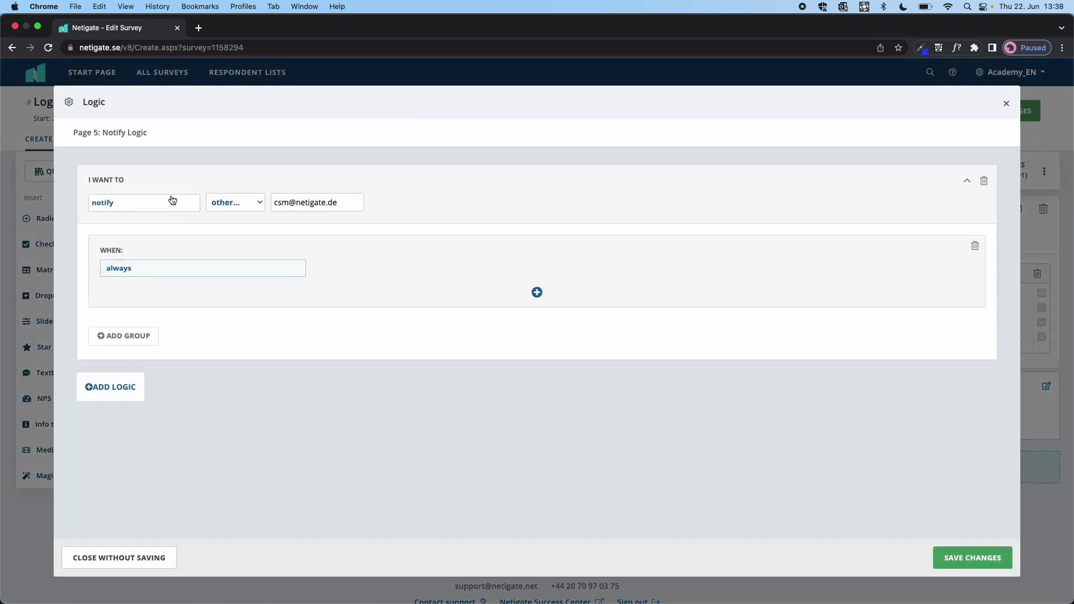
# - Switch the notify rule's condition to "answer on", and set it back to "always"
pyautogui.click(176, 268)
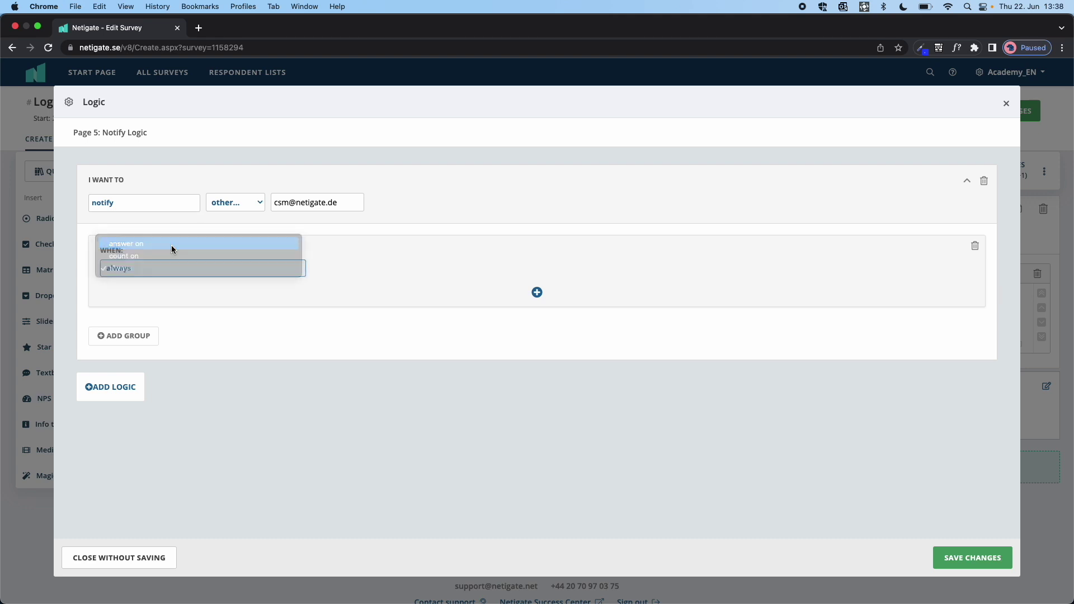
pyautogui.click(173, 245)
pyautogui.click(156, 271)
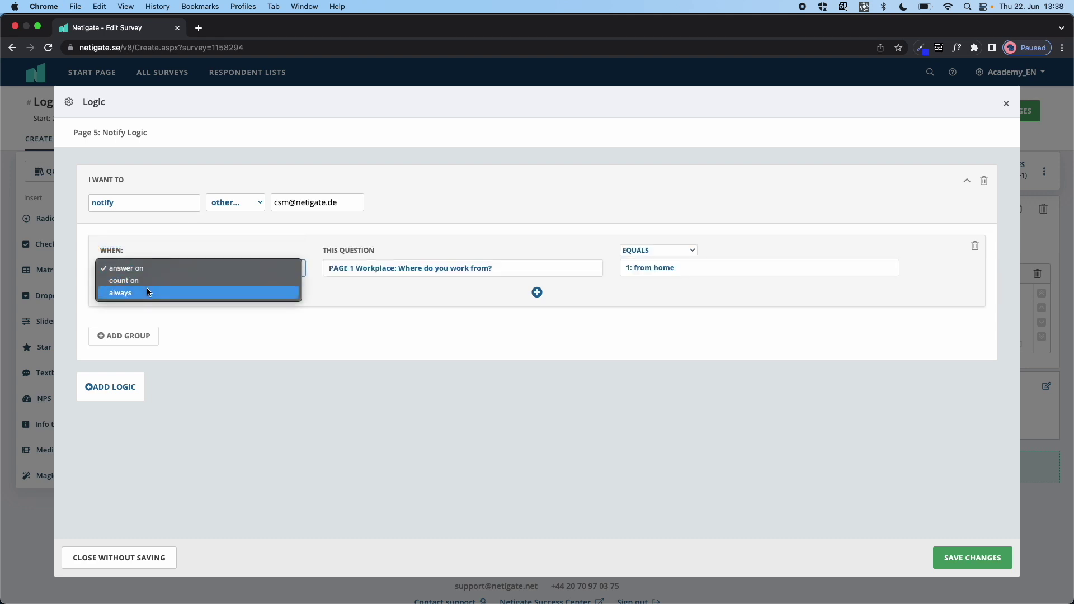
pyautogui.click(149, 291)
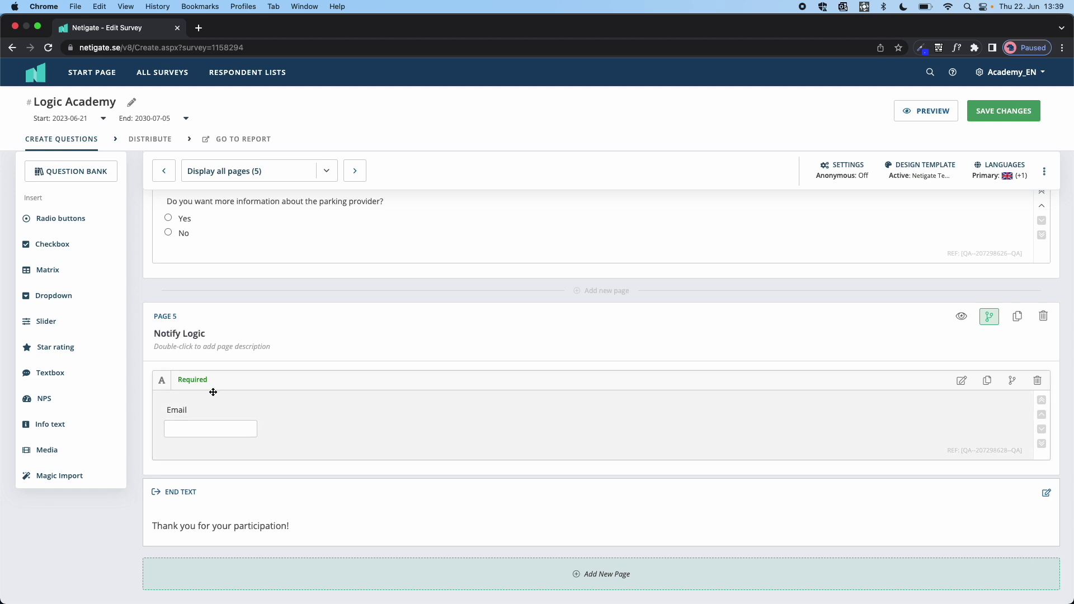
# - Open the Email textbox question on page 5 for editing, check its Required and Email address options, and save it
pyautogui.click(961, 381)
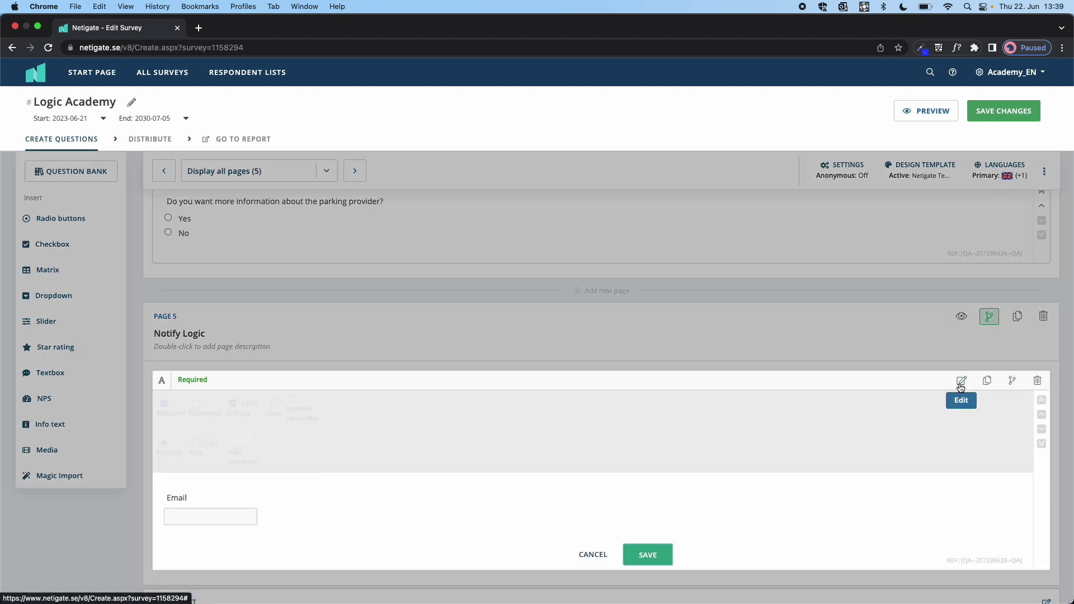
pyautogui.scroll(-1, 397, 452)
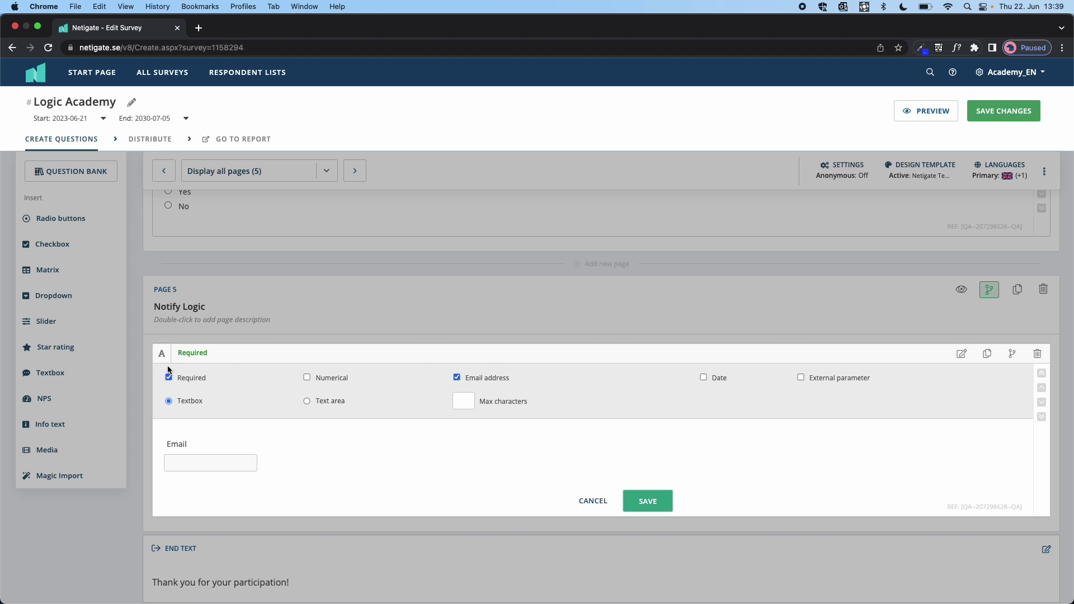
pyautogui.click(646, 500)
# - Add a second rule to page 5's logic that always notifies the address given in "5.1 : Email", and save the changes
pyautogui.rightClick(842, 335)
pyautogui.click(979, 300)
pyautogui.click(979, 298)
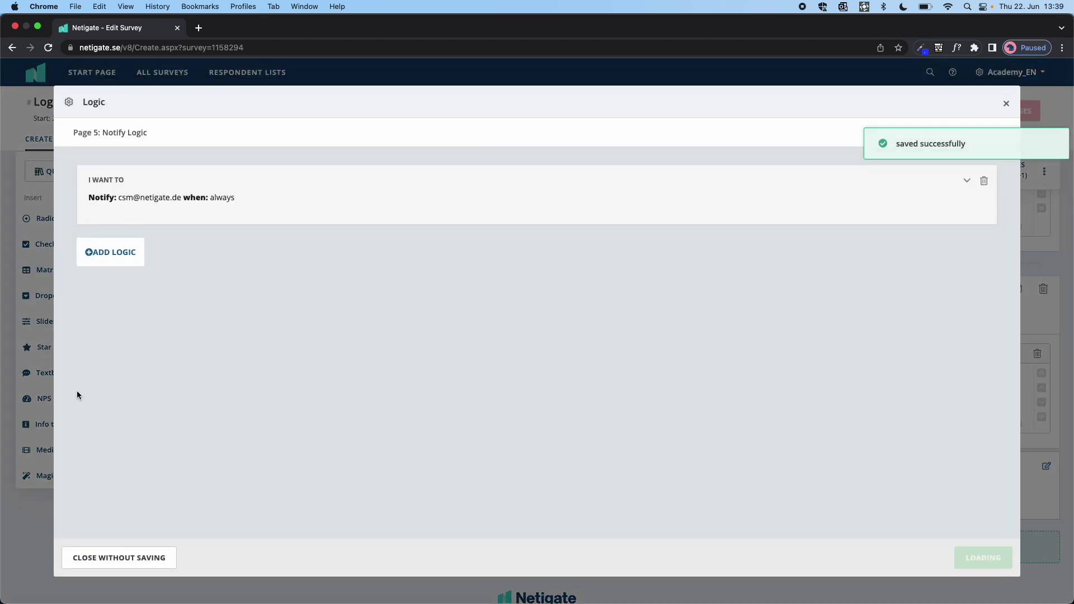
pyautogui.click(110, 251)
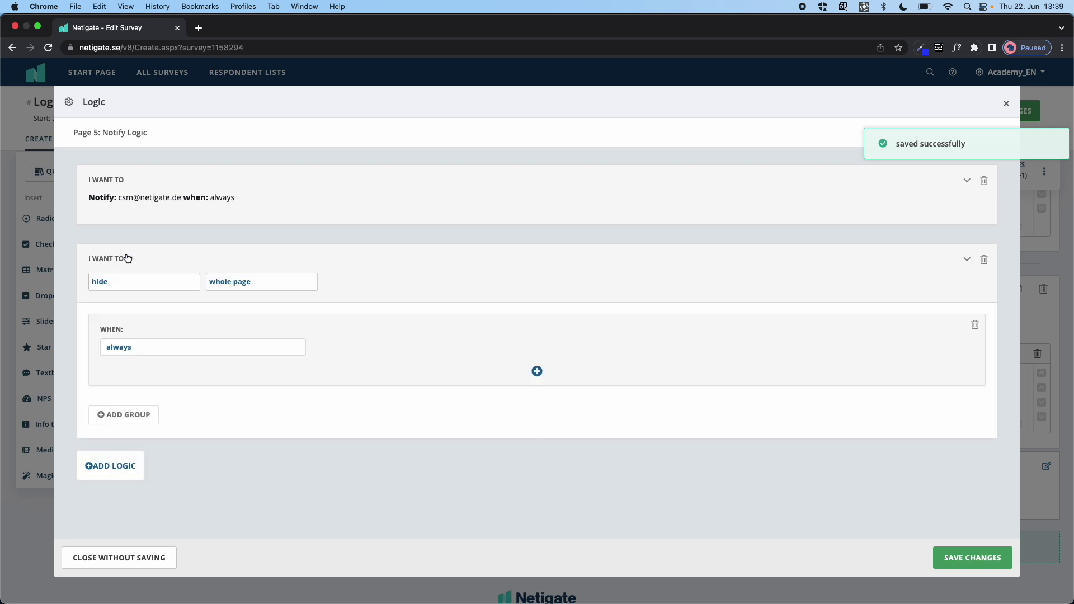
pyautogui.click(134, 281)
pyautogui.click(137, 294)
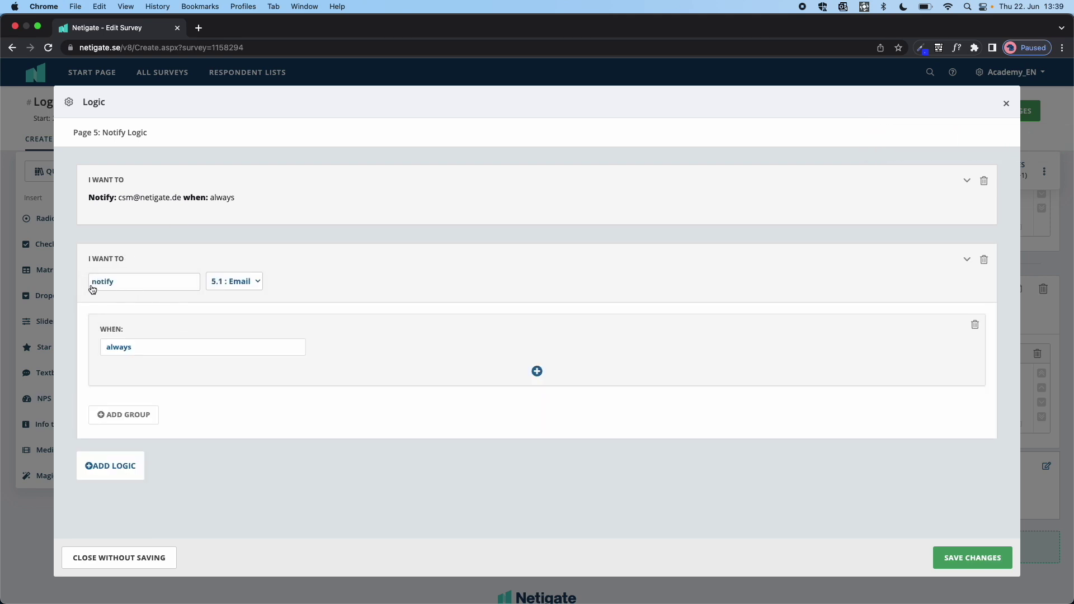
pyautogui.click(229, 285)
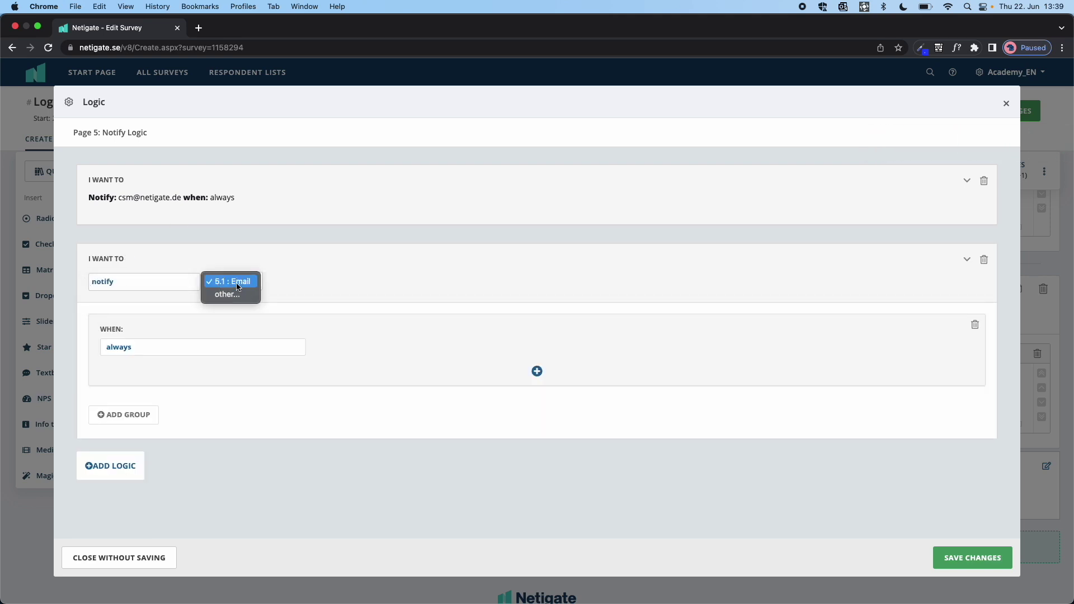
pyautogui.click(229, 284)
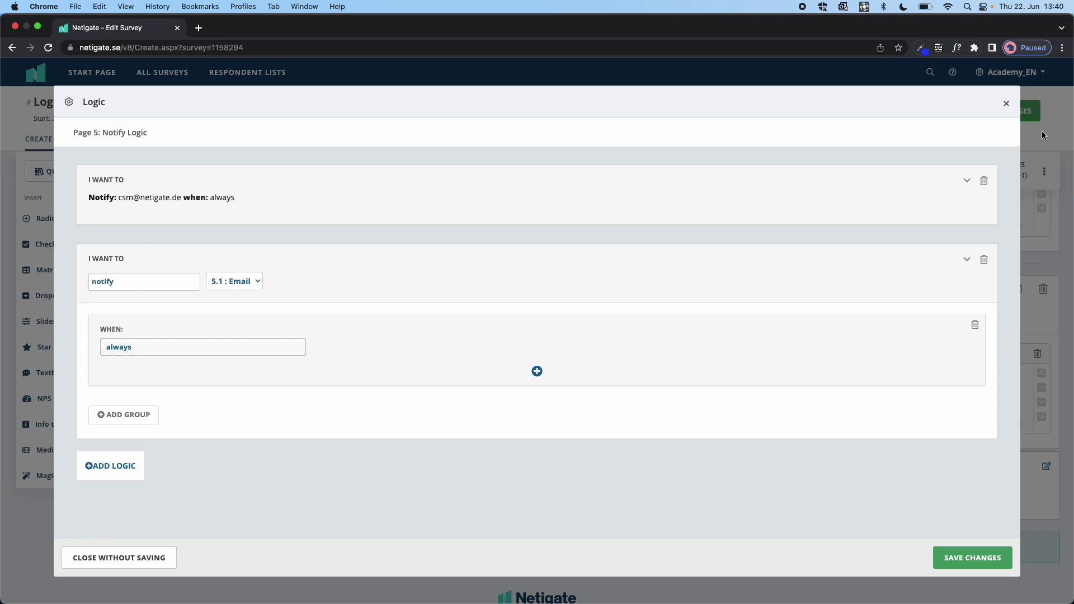
pyautogui.click(987, 556)
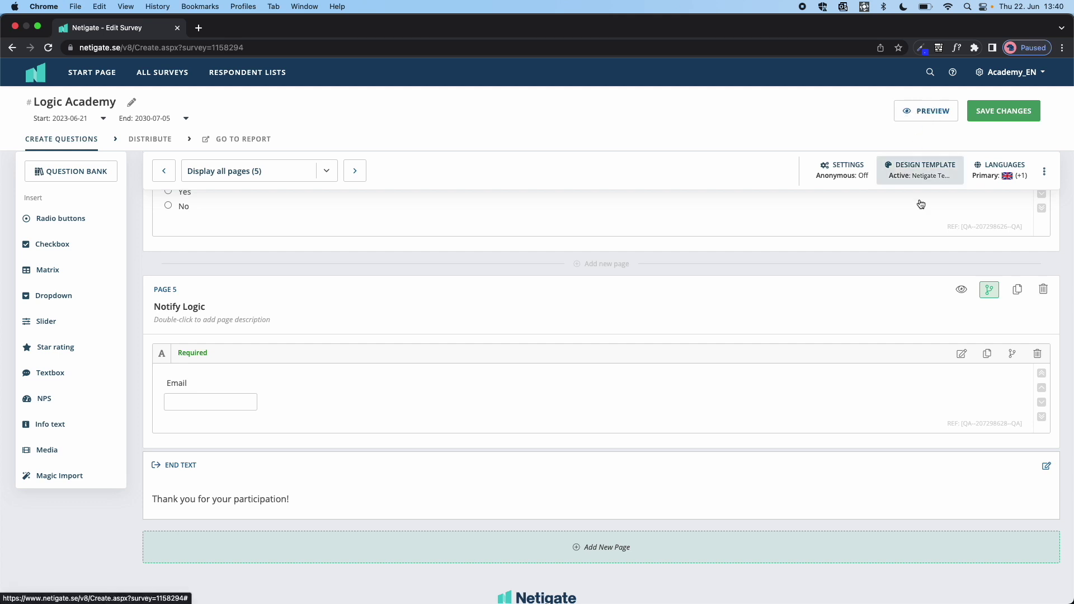
# - Open the survey preview and examine its options and the list of pages available for previewing
pyautogui.scroll(1, 940, 305)
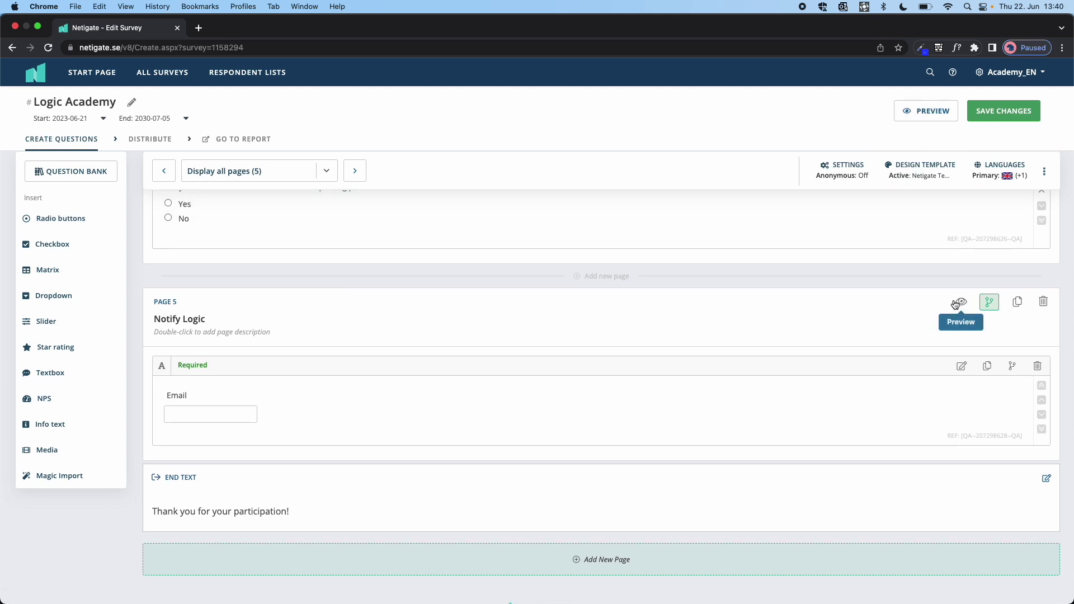
pyautogui.scroll(10, 957, 304)
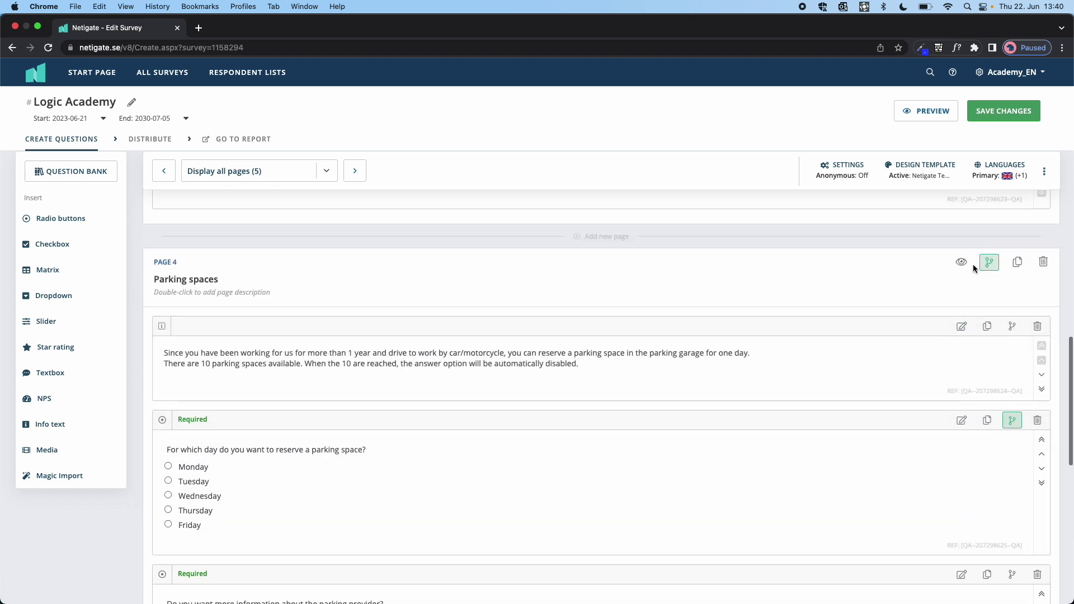
pyautogui.click(918, 108)
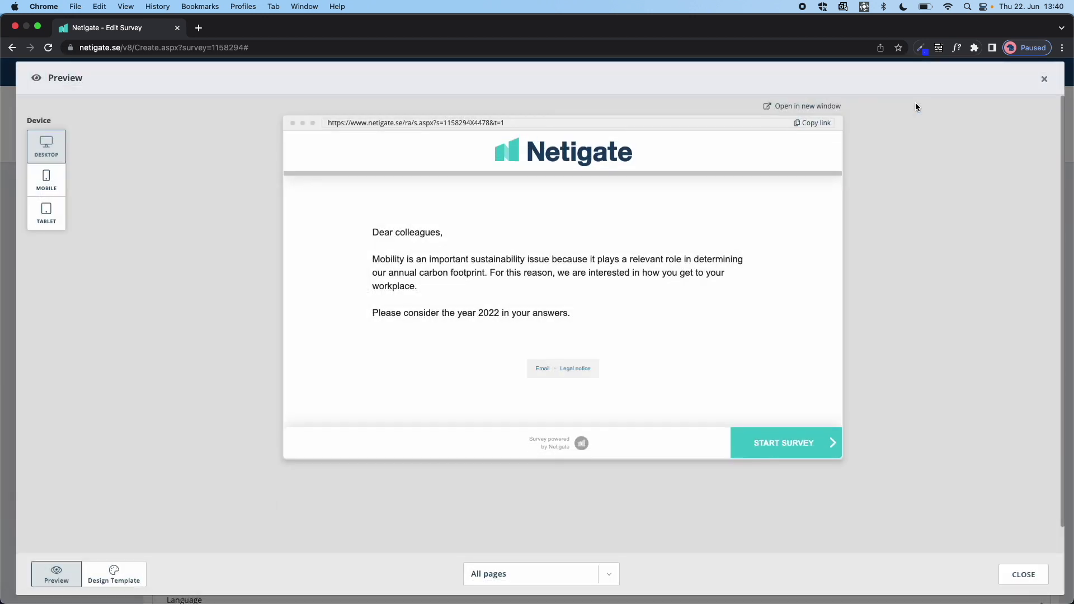
pyautogui.click(541, 574)
pyautogui.click(671, 516)
pyautogui.click(568, 581)
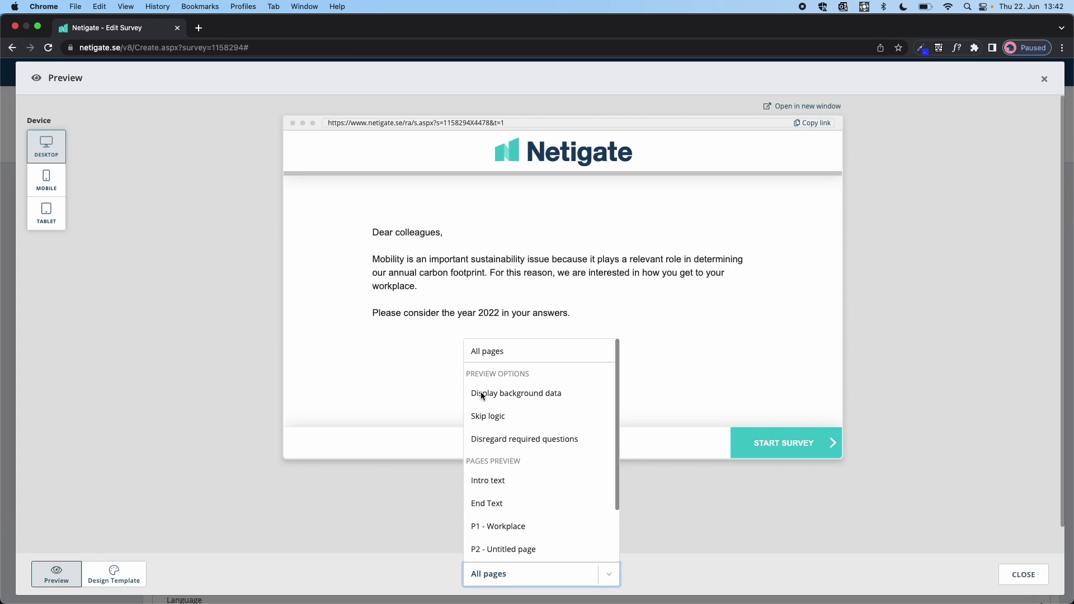
pyautogui.click(788, 376)
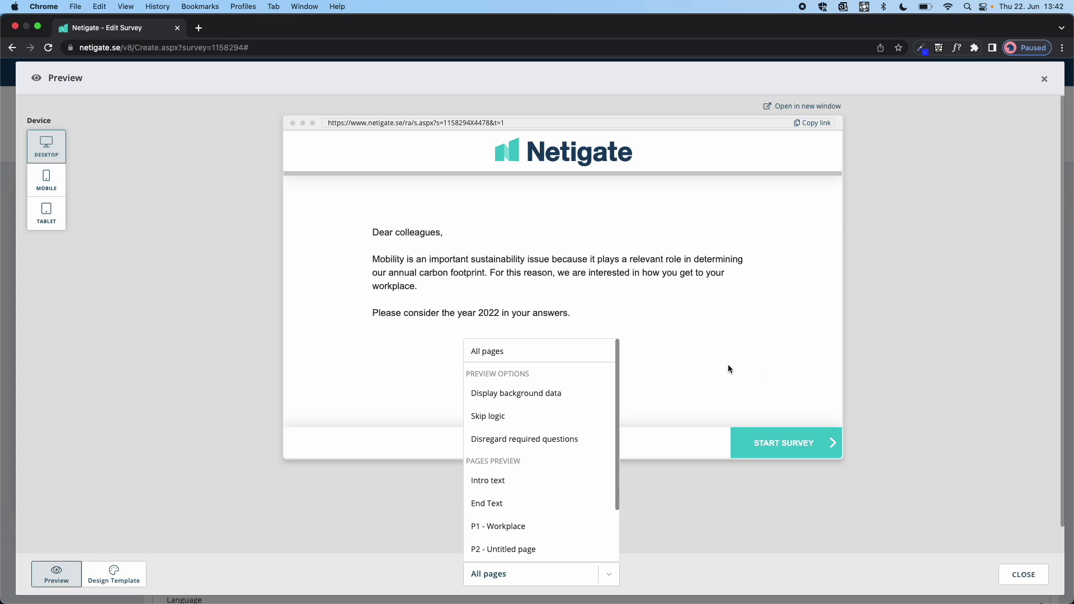
# - Start the previewed survey with all pages and look through the Workplace page
pyautogui.click(768, 443)
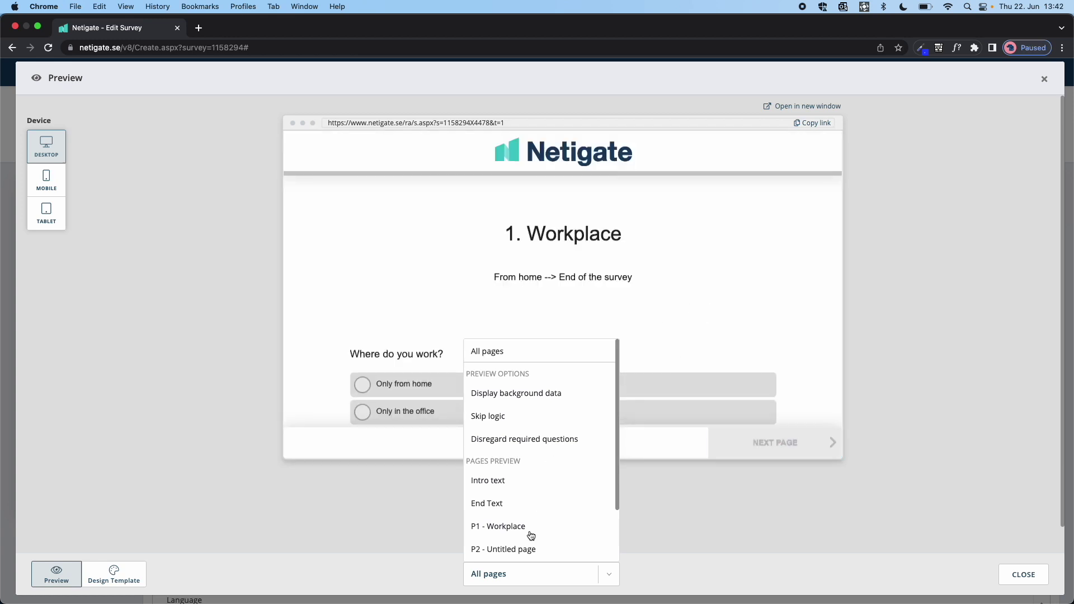
pyautogui.click(515, 568)
pyautogui.scroll(-3, 589, 353)
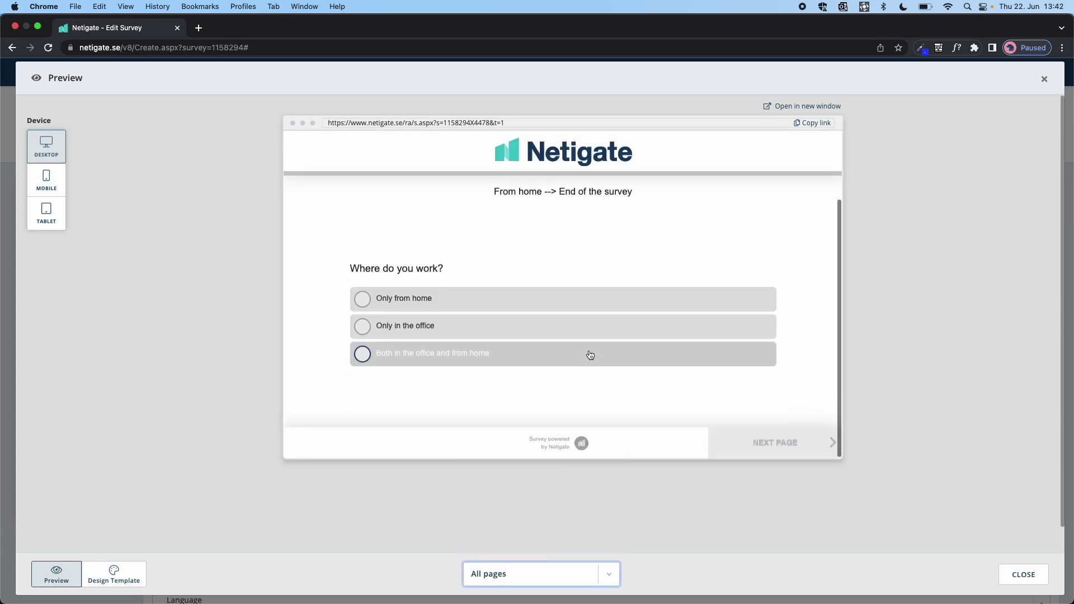
pyautogui.scroll(3, 589, 353)
# - Switch the preview to "Display background data", restart the survey, and go to the Company affiliation question on the Workplace page
pyautogui.click(514, 577)
pyautogui.click(524, 394)
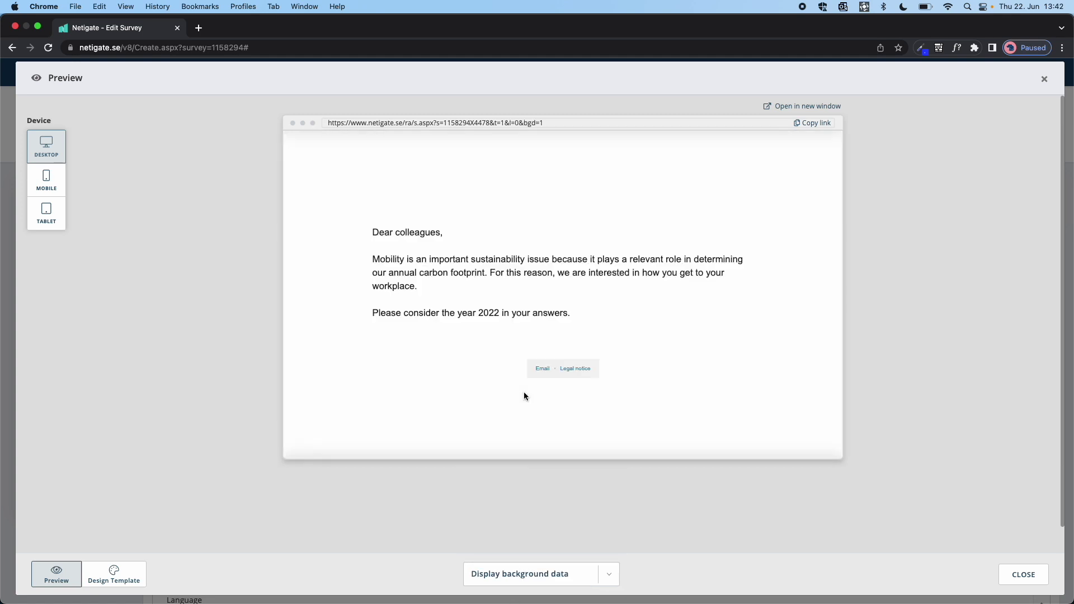
pyautogui.click(762, 445)
pyautogui.scroll(-4, 677, 344)
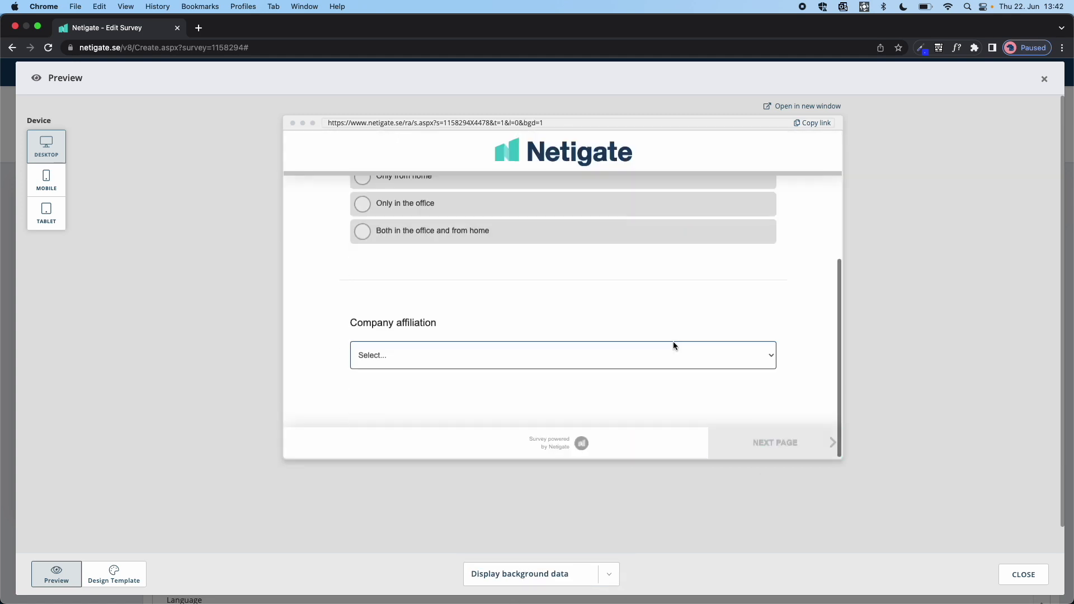
# - Answer the Workplace page with company affiliation "less than 1 year" and "Only in the office", and continue to the transportation question
pyautogui.click(455, 360)
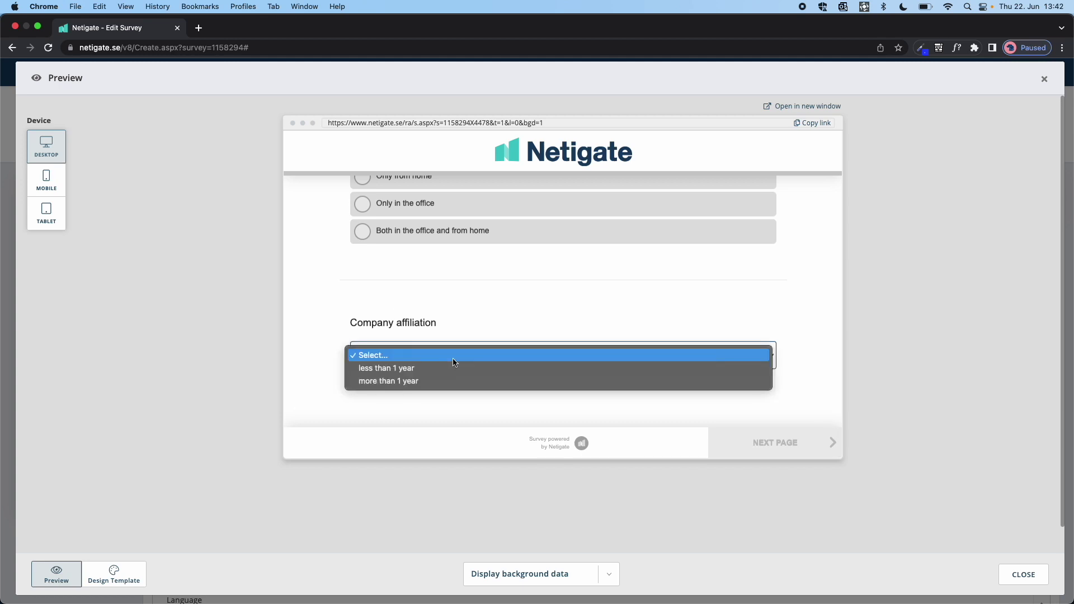
pyautogui.click(426, 367)
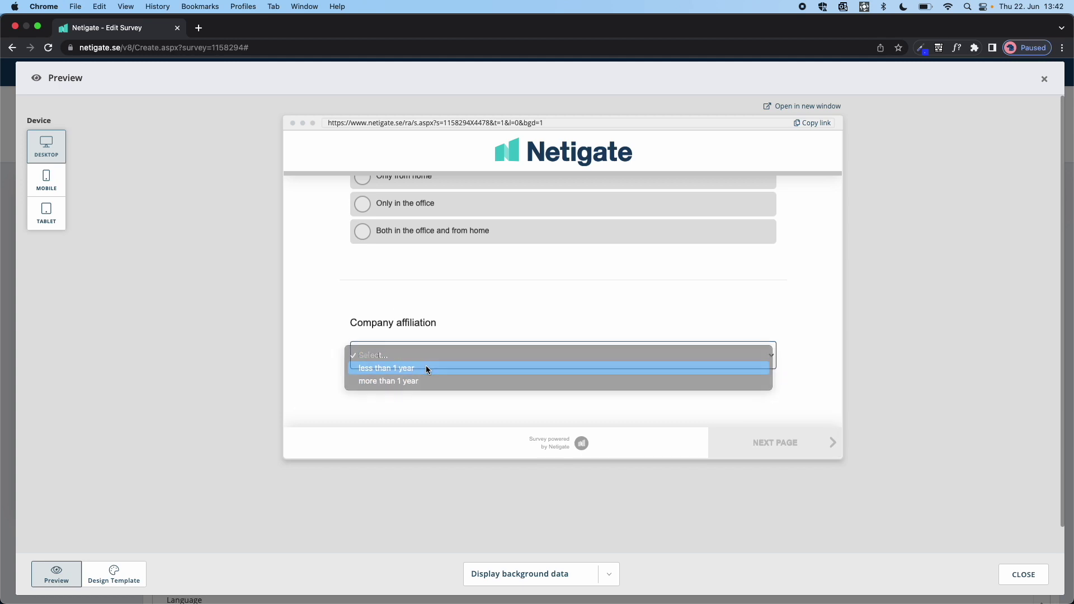
pyautogui.click(749, 442)
pyautogui.click(606, 275)
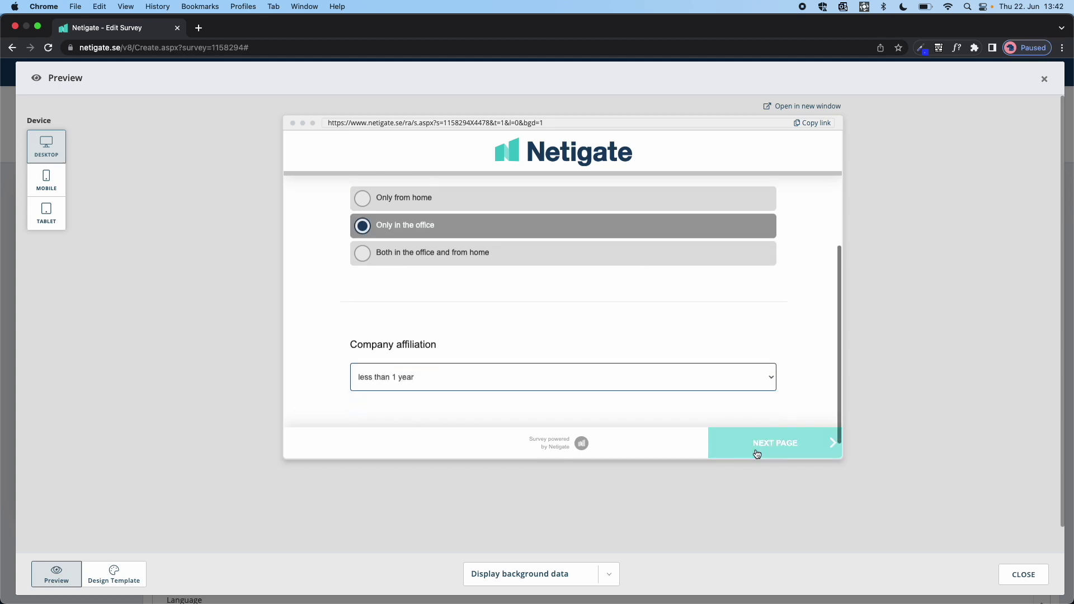
pyautogui.click(755, 448)
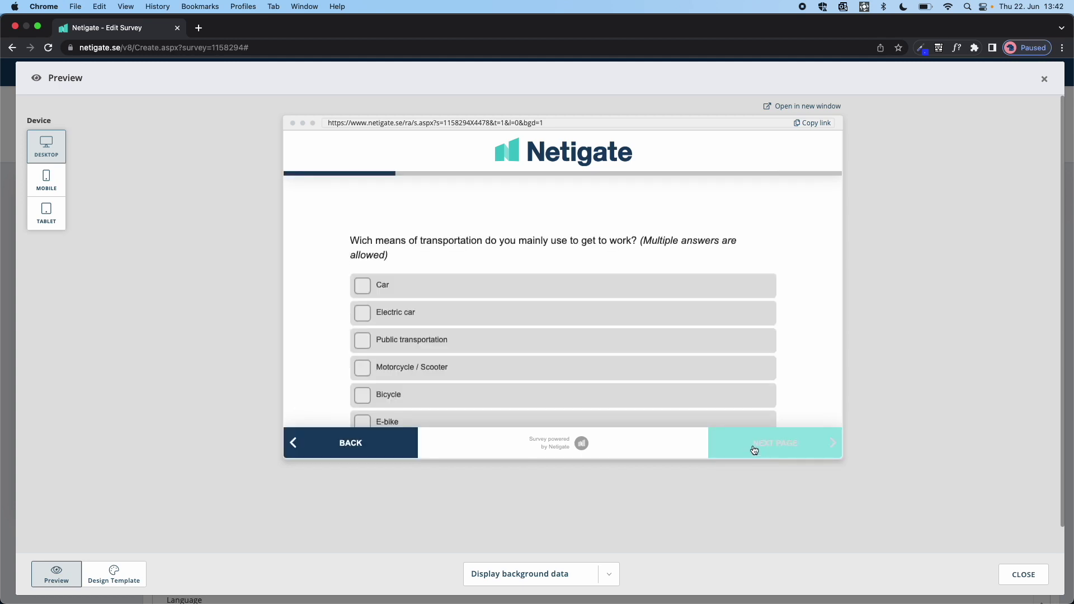
# - Choose Car as the means of transportation, enter 30 EUR as monthly gas money, and continue to the following page
pyautogui.click(572, 280)
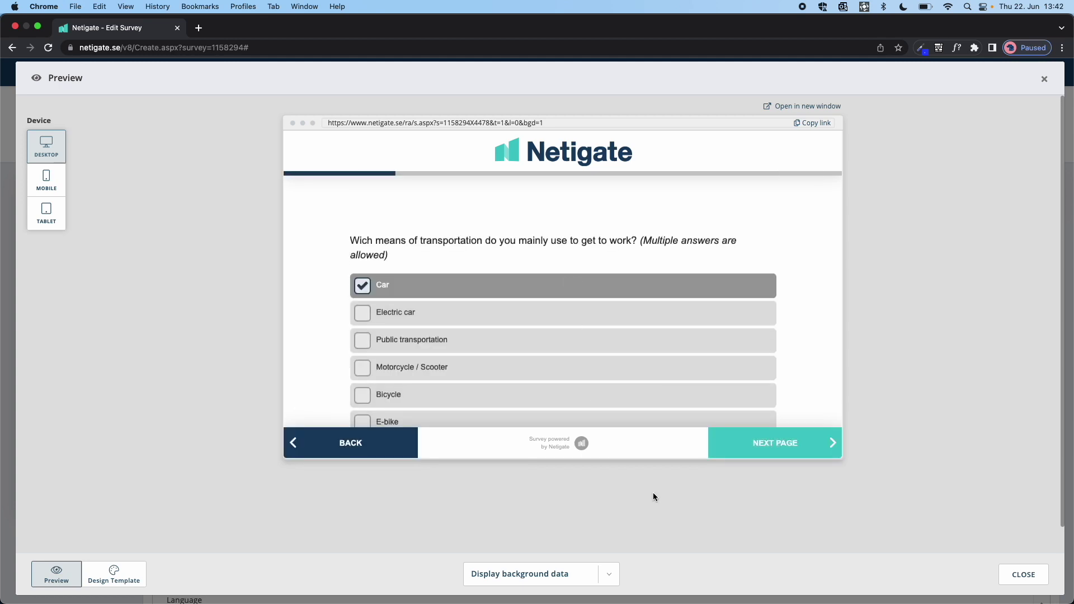
pyautogui.click(774, 440)
pyautogui.click(543, 275)
pyautogui.write('30')
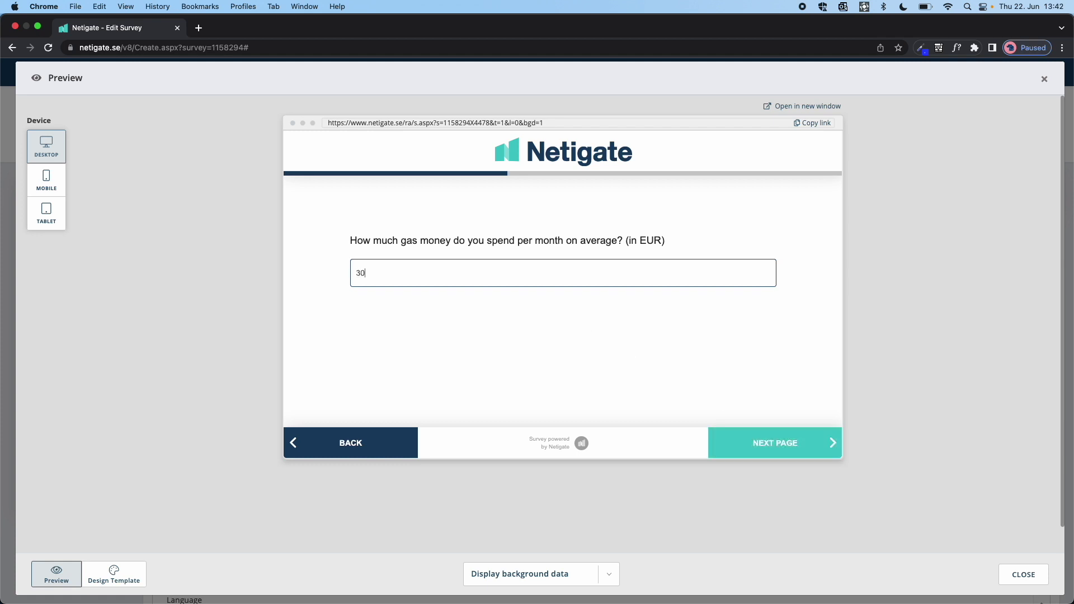
pyautogui.click(745, 440)
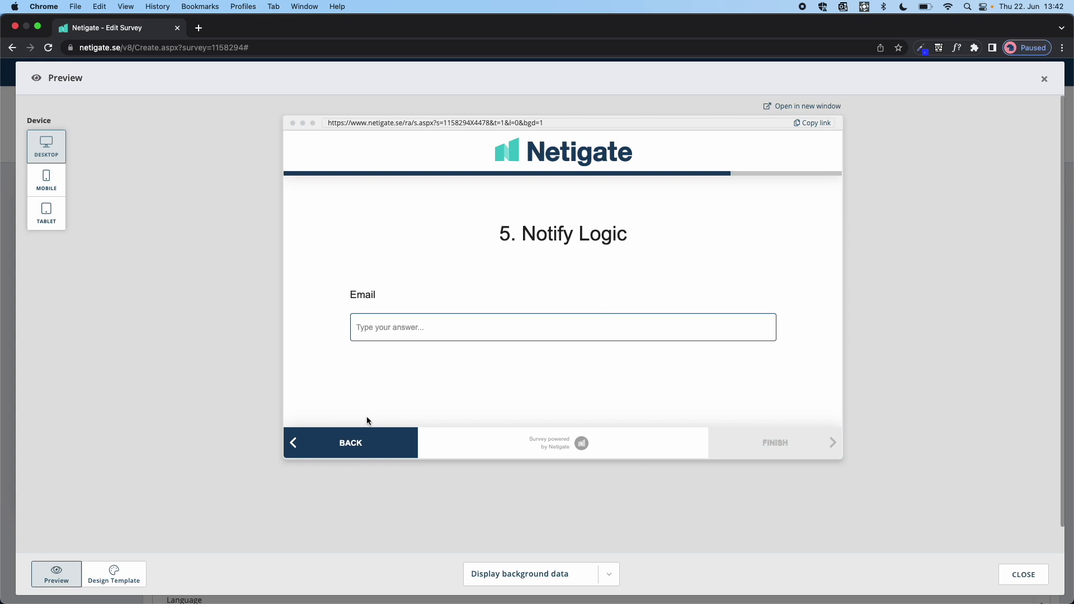
# - Return to the Workplace page, change the company affiliation to "more than 1 year", and continue to the transportation question
pyautogui.click(349, 443)
pyautogui.click(349, 443)
pyautogui.click(350, 443)
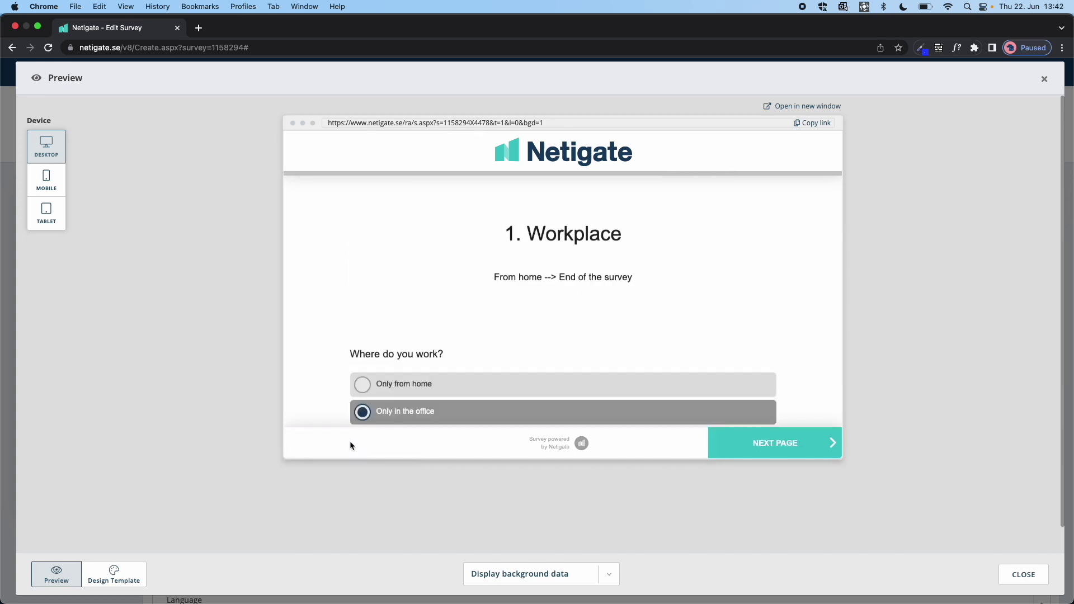
pyautogui.scroll(-5, 469, 366)
pyautogui.click(468, 364)
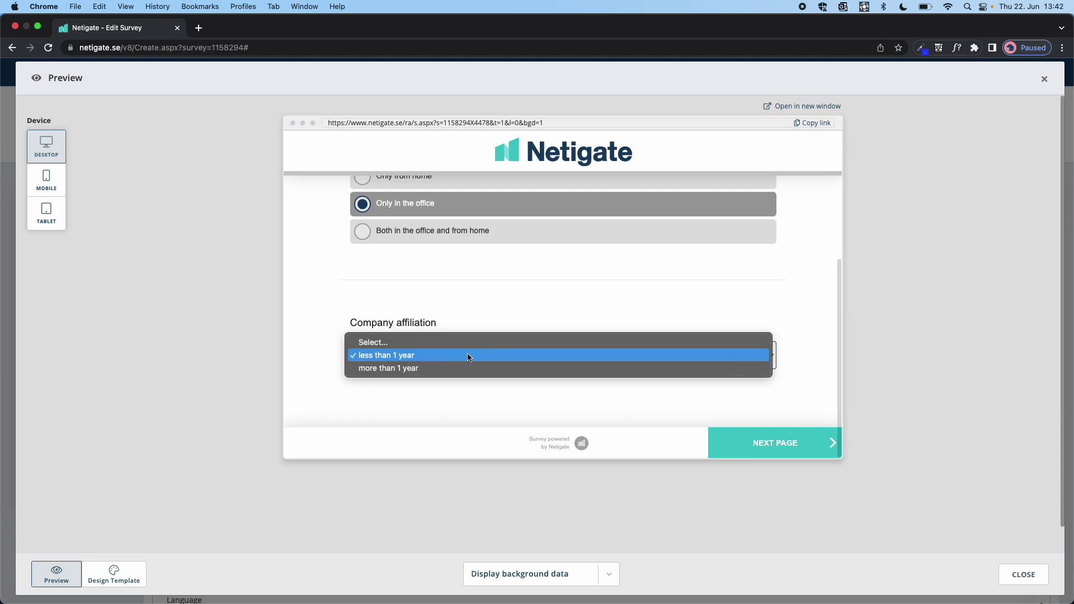
pyautogui.click(471, 369)
pyautogui.click(772, 446)
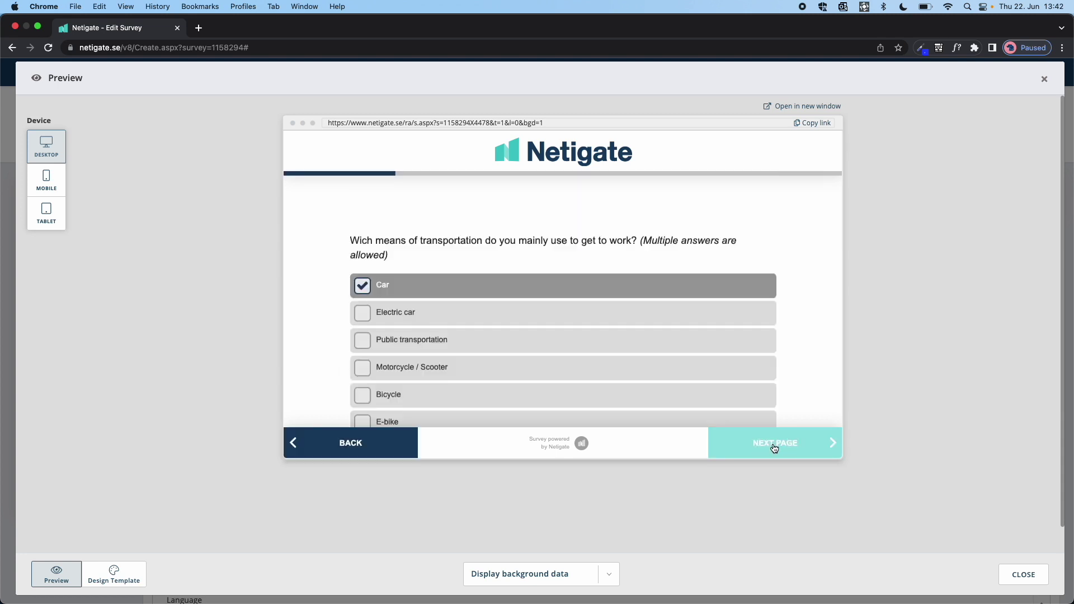
# - Continue with the existing Car and gas money answers, and look through the Parking spaces page
pyautogui.click(773, 448)
pyautogui.click(772, 446)
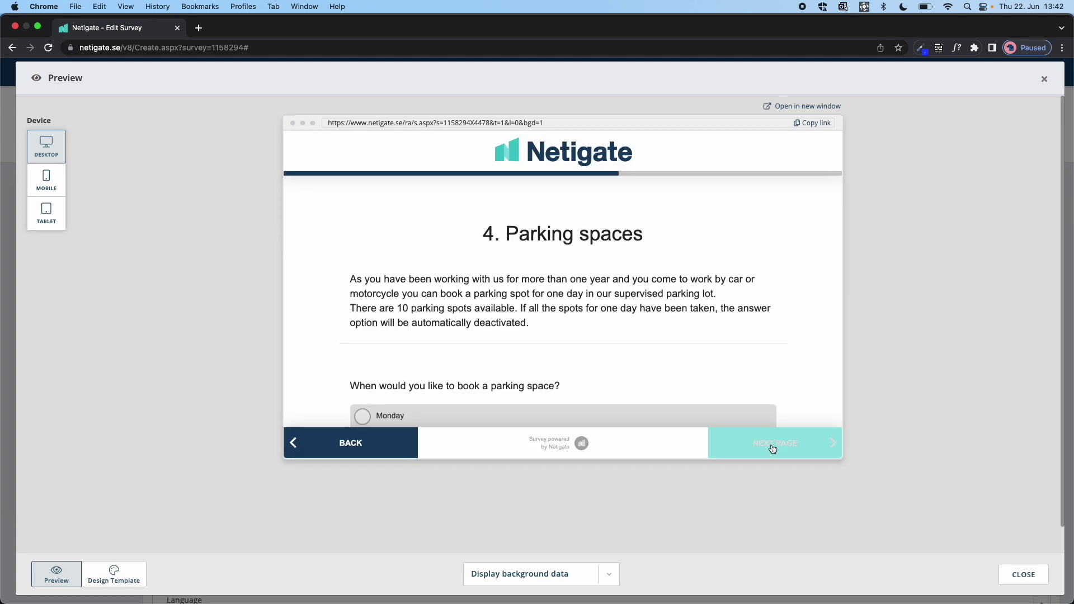
pyautogui.scroll(-5, 562, 304)
pyautogui.scroll(5, 562, 303)
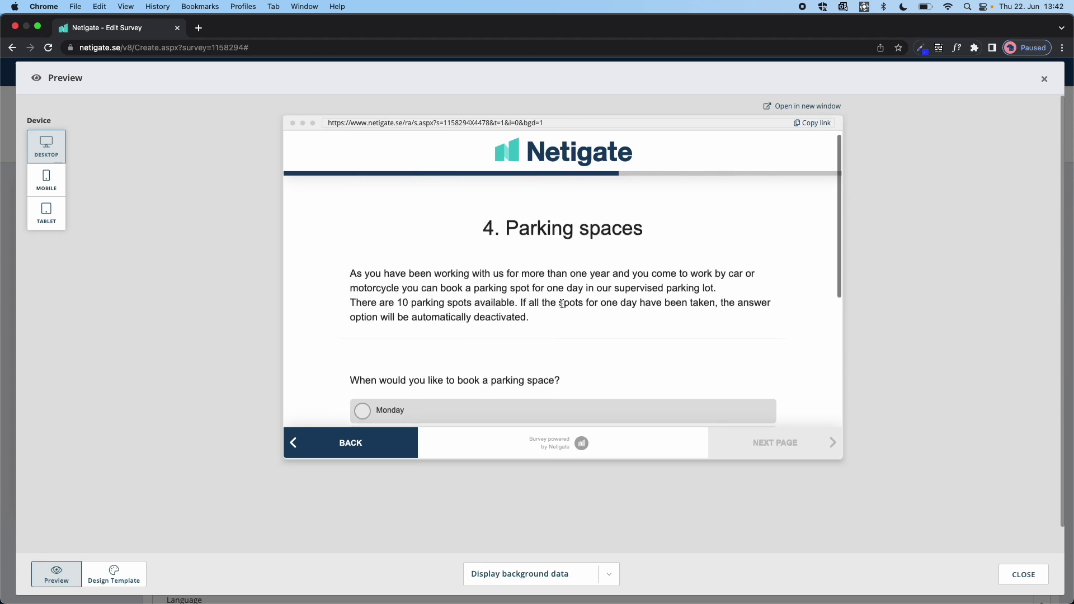
# - Go back to the transportation question, replace Car with Bicycle and On foot, and continue to the following page
pyautogui.click(340, 443)
pyautogui.click(344, 444)
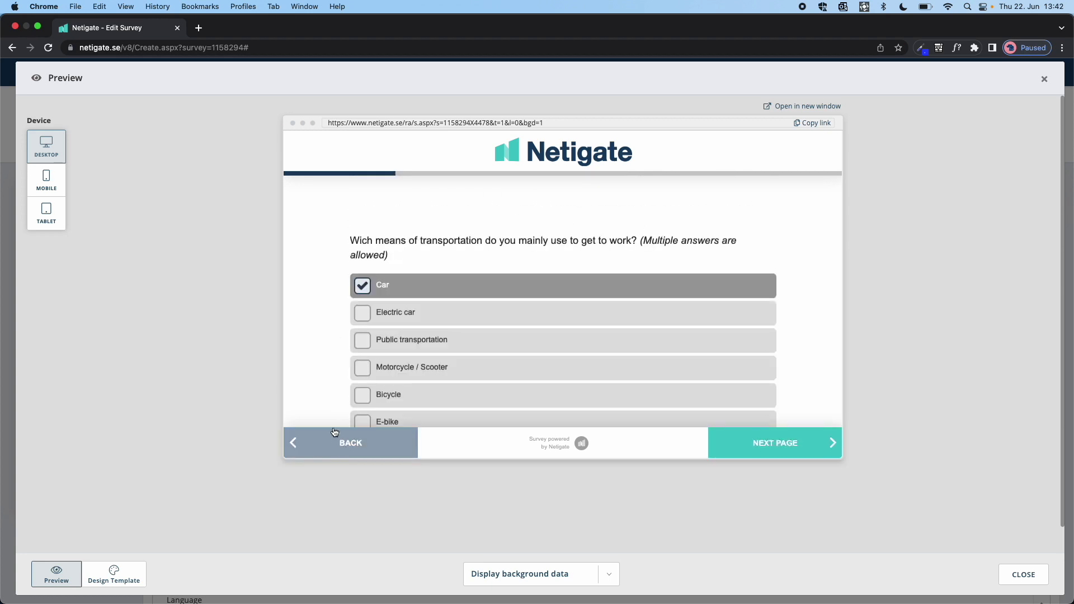
pyautogui.scroll(-2, 344, 380)
pyautogui.click(364, 231)
pyautogui.click(363, 341)
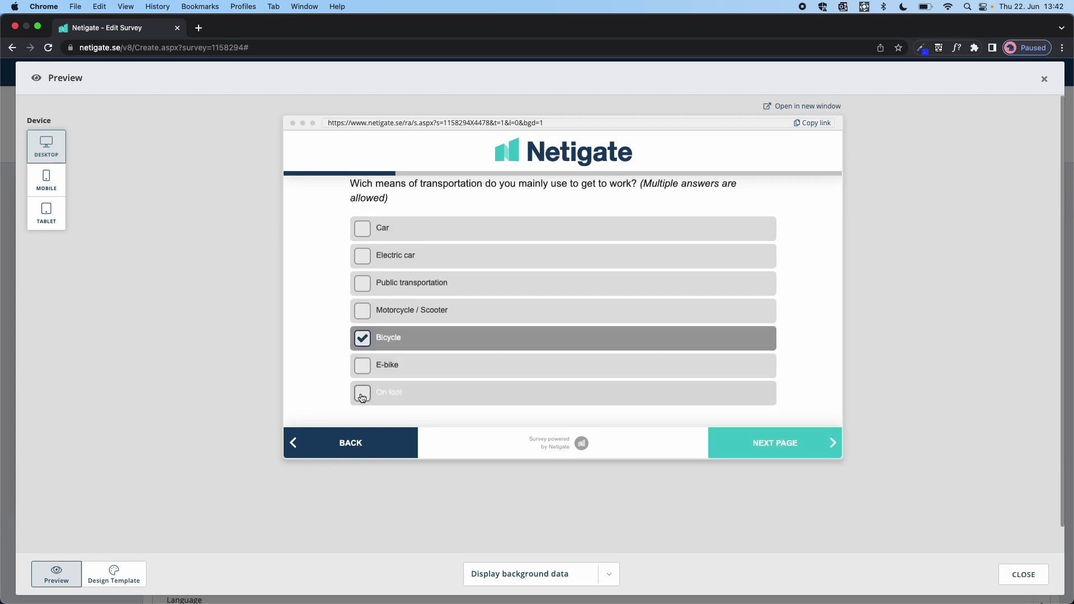
pyautogui.click(362, 394)
pyautogui.click(774, 448)
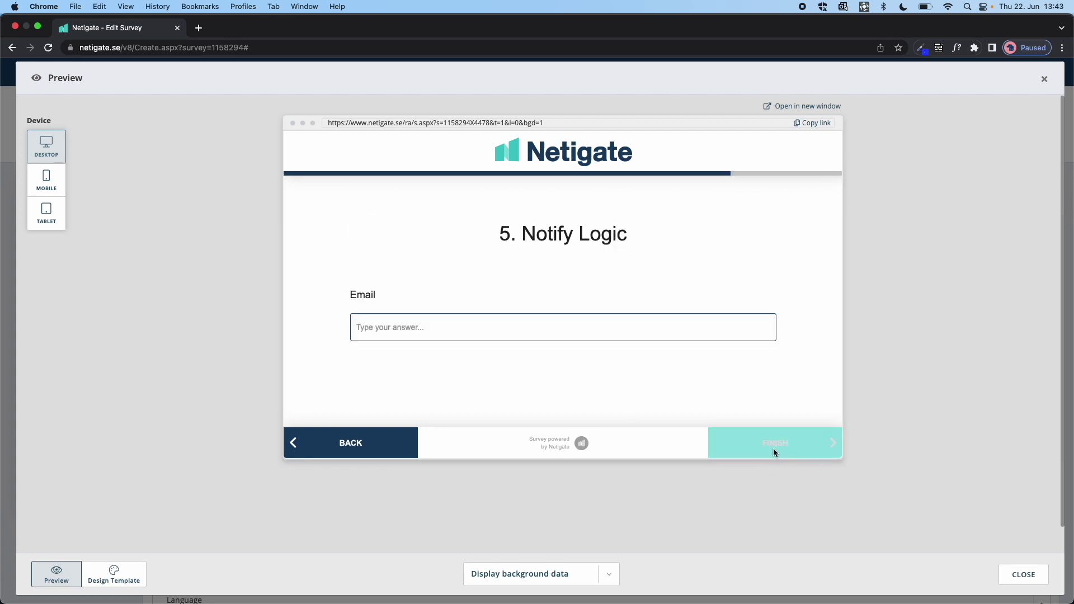
# - Recheck the transportation answers, open the preview in a new window, and start the survey there
pyautogui.click(349, 443)
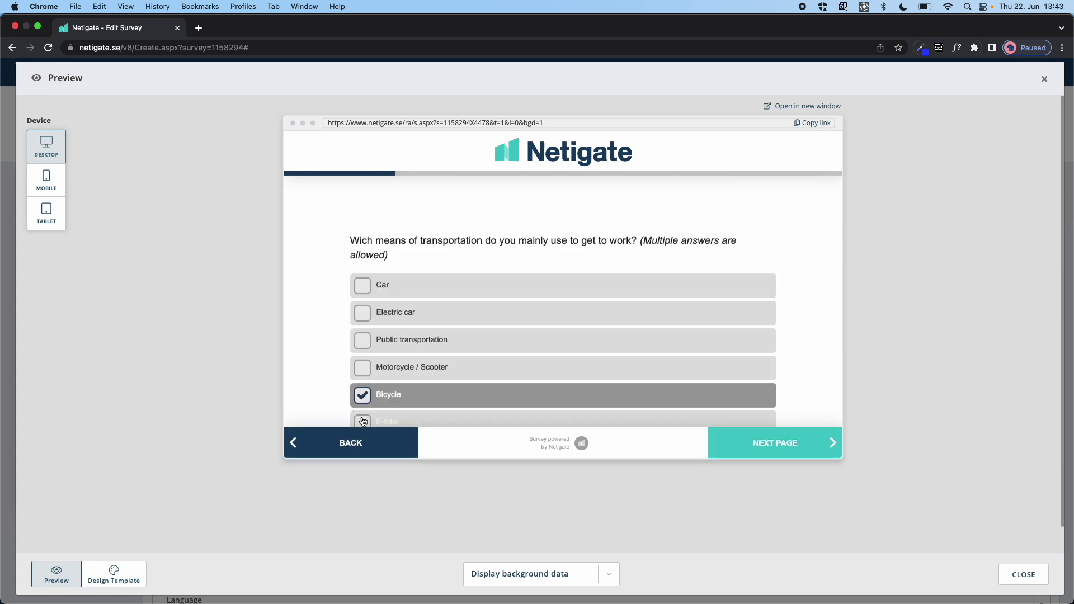
pyautogui.scroll(-3, 322, 374)
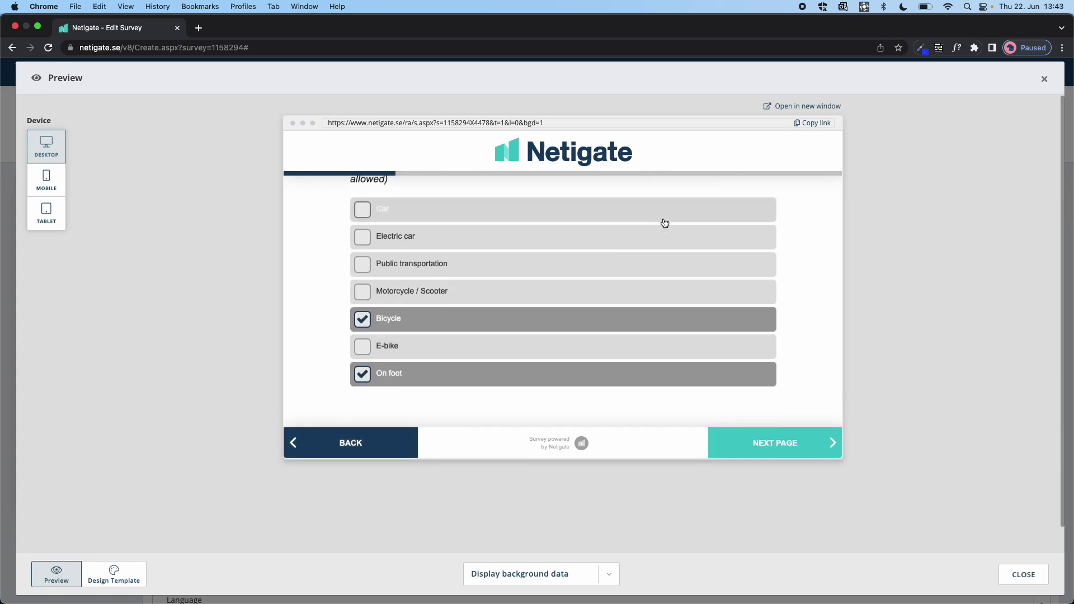
pyautogui.click(807, 104)
pyautogui.click(906, 593)
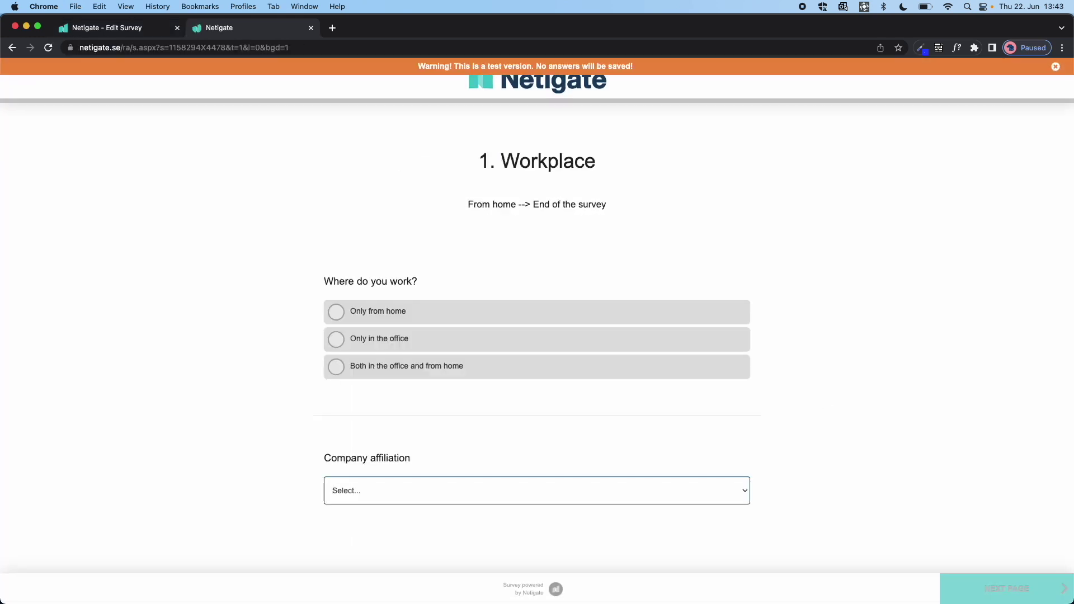
# - Answer the new window's Workplace page with "Only in the office" and company affiliation "more than 1 year", and continue to the following page
pyautogui.click(572, 342)
pyautogui.click(448, 498)
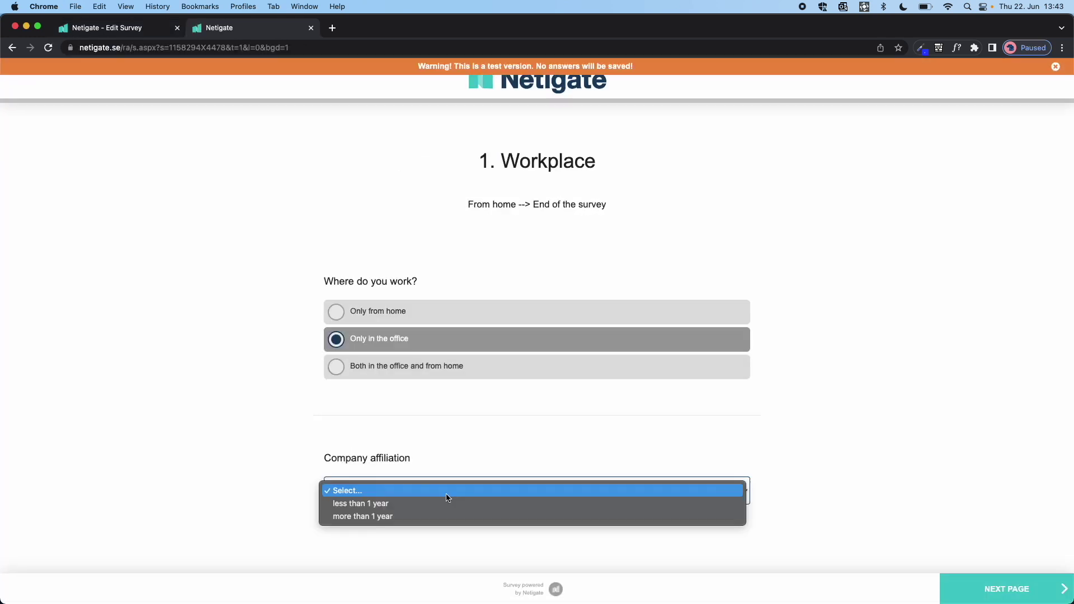
pyautogui.click(426, 515)
pyautogui.click(987, 583)
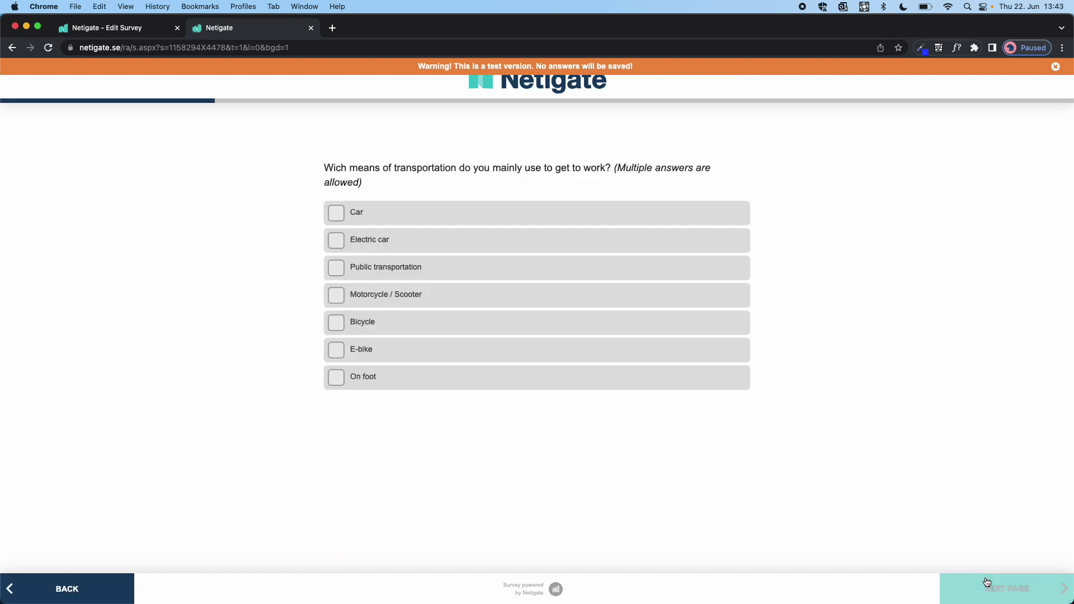
# - Answer the transportation question with "Electric car" and continue to the Parking spaces page
pyautogui.click(385, 244)
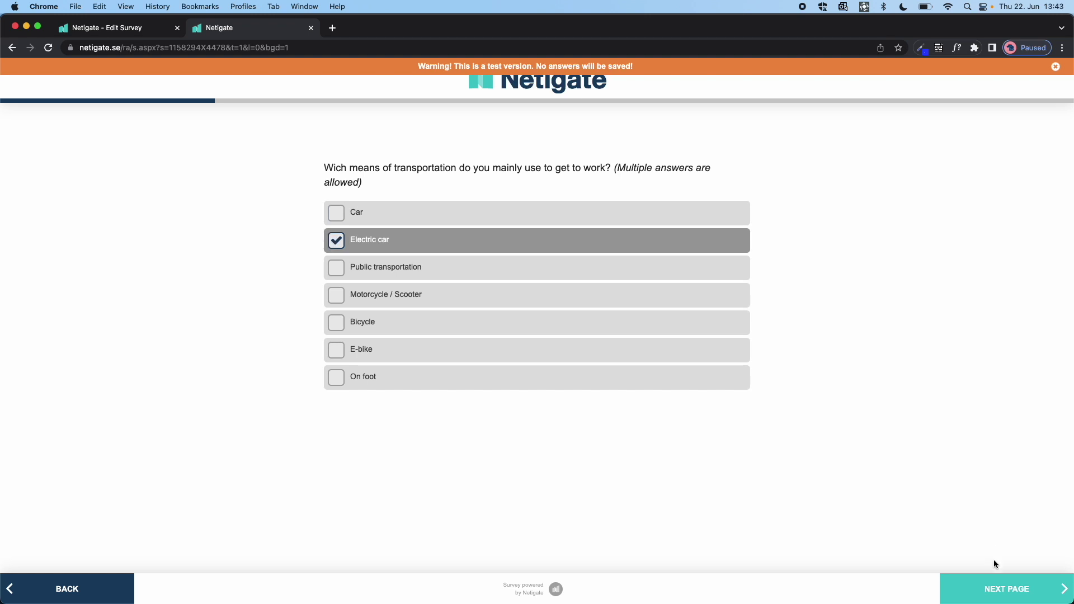
pyautogui.click(1000, 590)
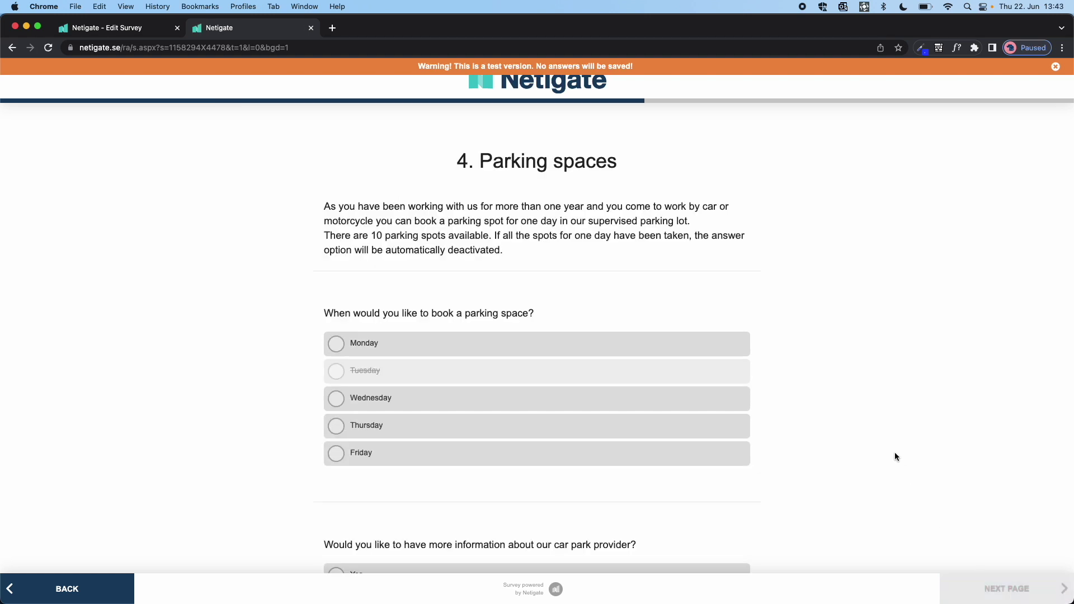
# - Book a parking space for Monday, request more information about the car park provider with "Yes", and continue the survey
pyautogui.scroll(-3, 545, 498)
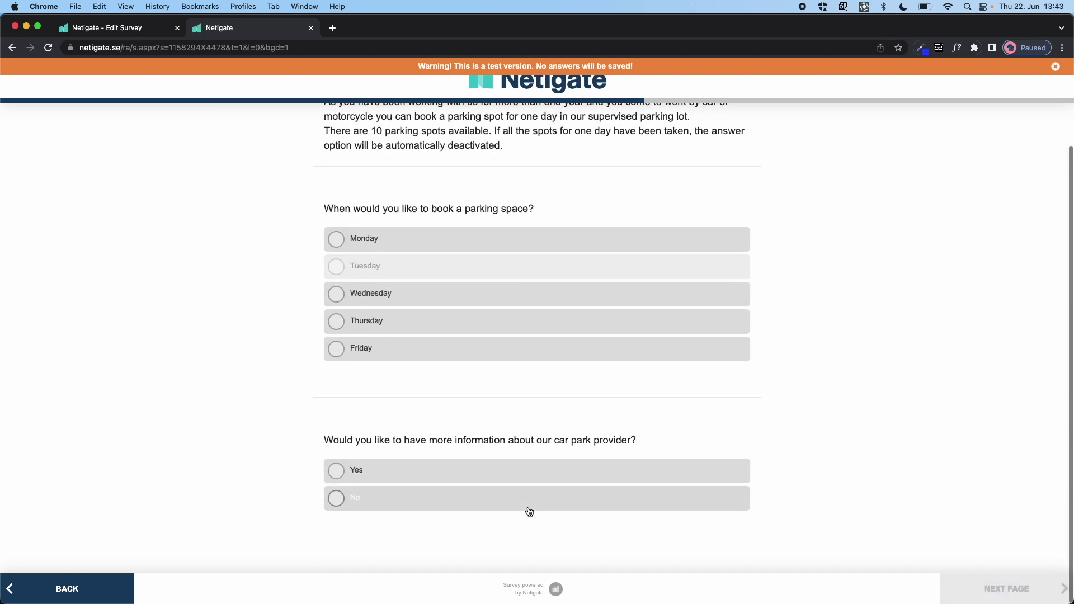
pyautogui.click(384, 241)
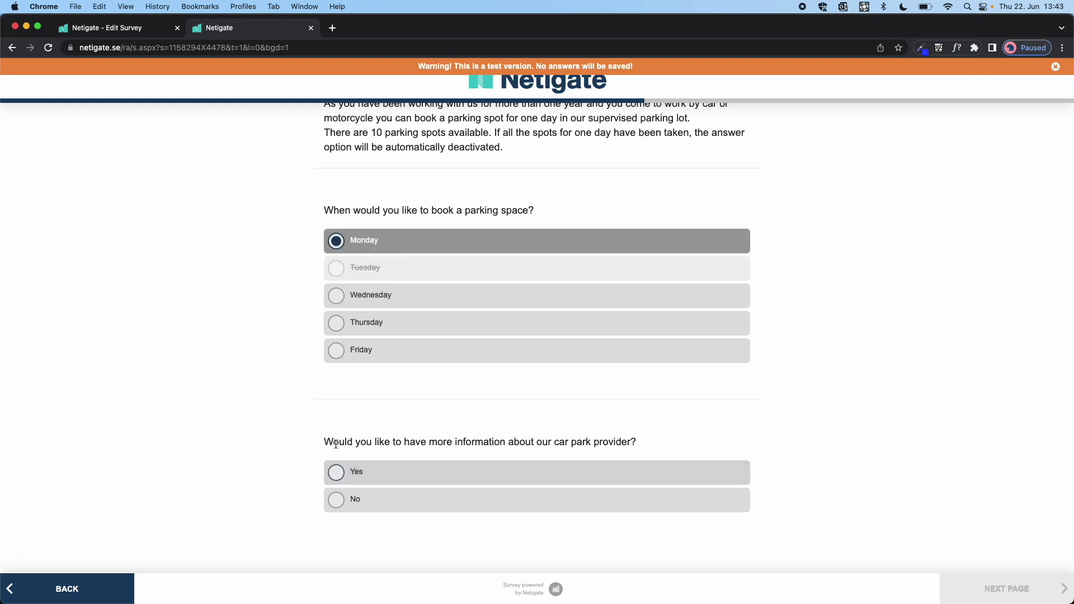
pyautogui.moveTo(312, 442); pyautogui.dragTo(685, 448)
pyautogui.click(676, 442)
pyautogui.click(527, 477)
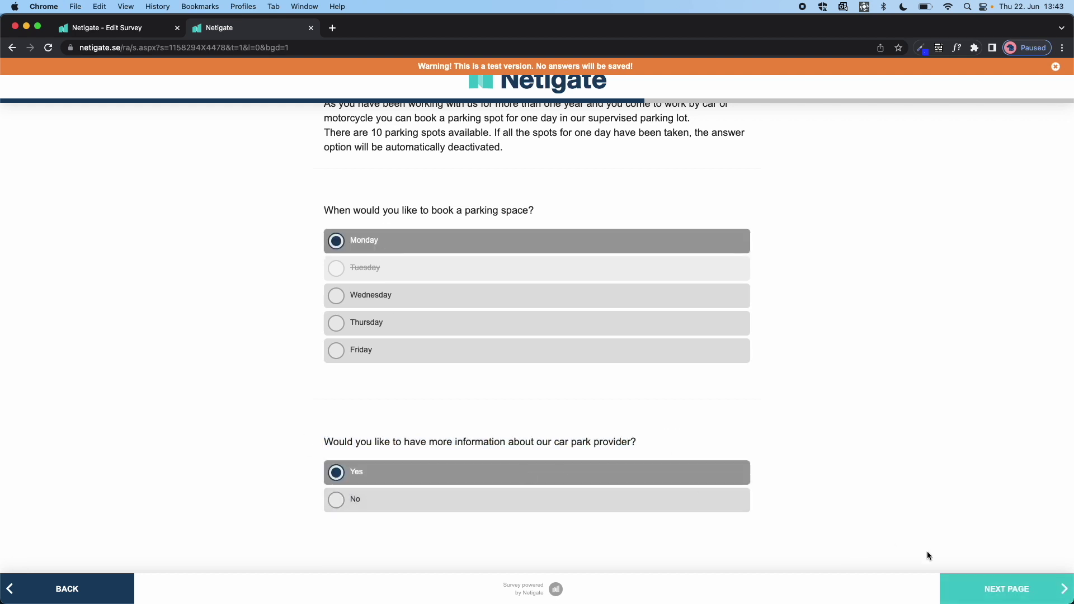
pyautogui.click(974, 584)
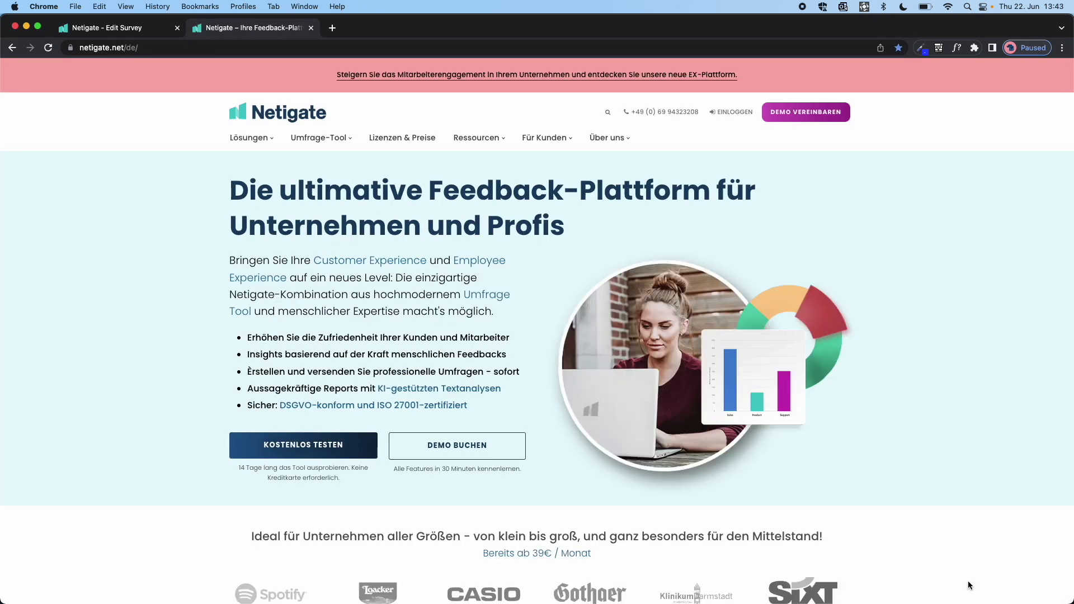
# - Return to the "Logic Academy" survey editor and close its preview
pyautogui.click(104, 32)
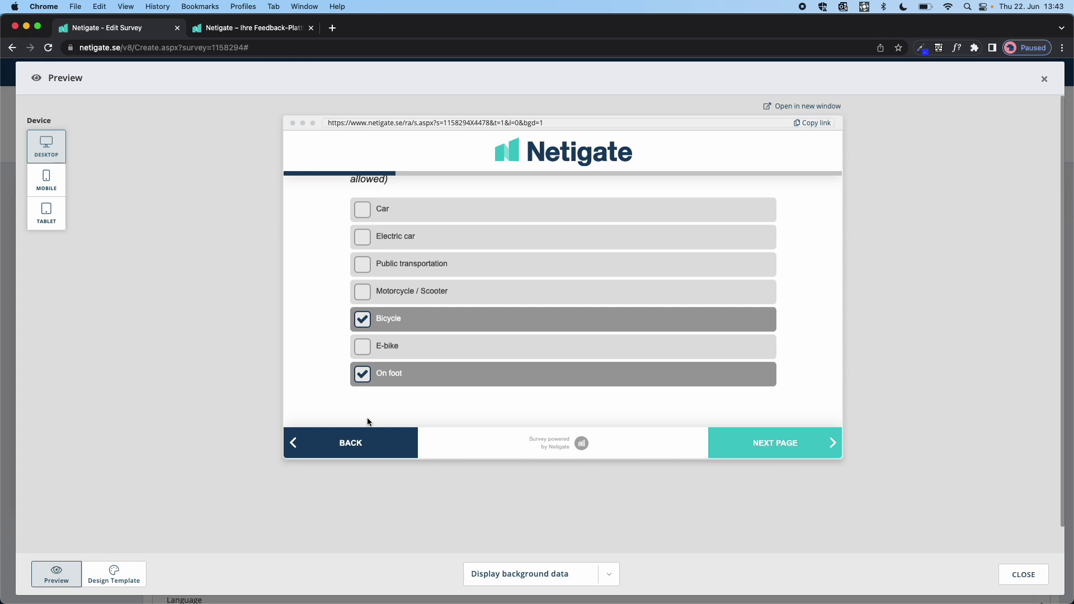
pyautogui.click(1045, 80)
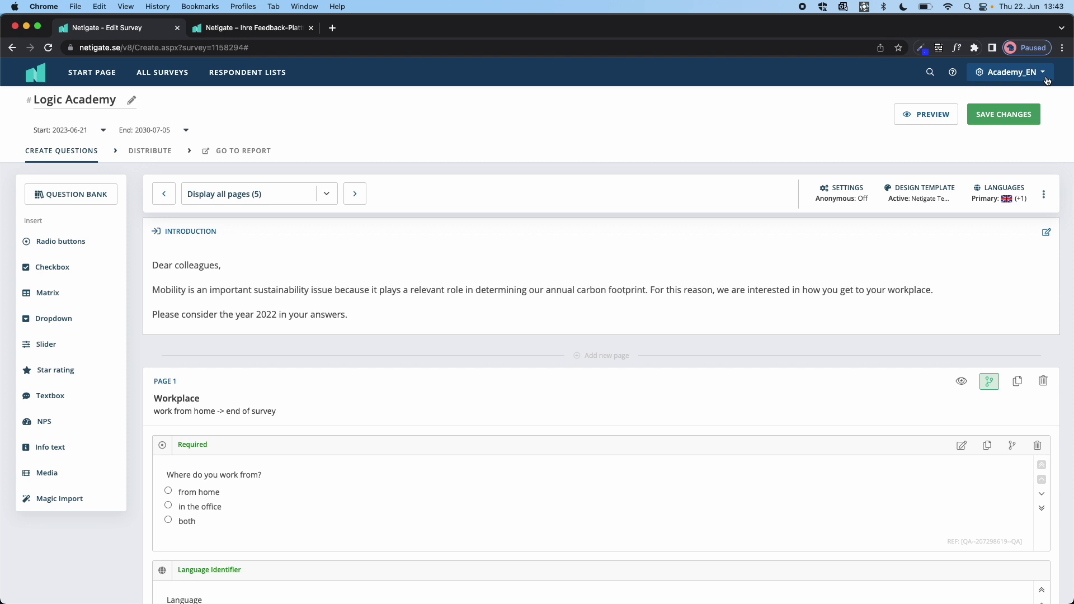